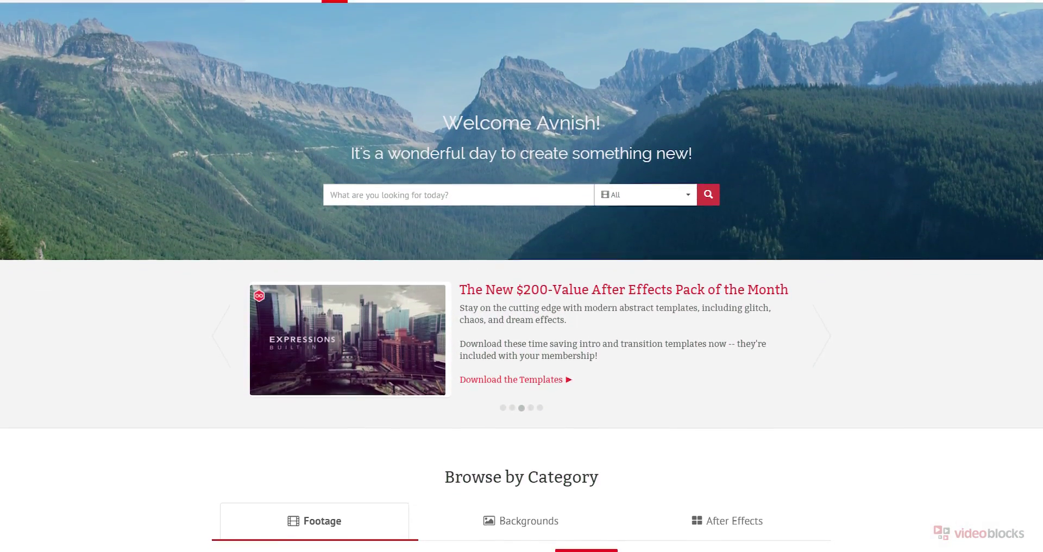
Choose the HD MP4 download format for the windmill clip.
{"action": "scroll", "coordinate": [522, 276], "scroll_direction": "down", "scroll_amount": 3}
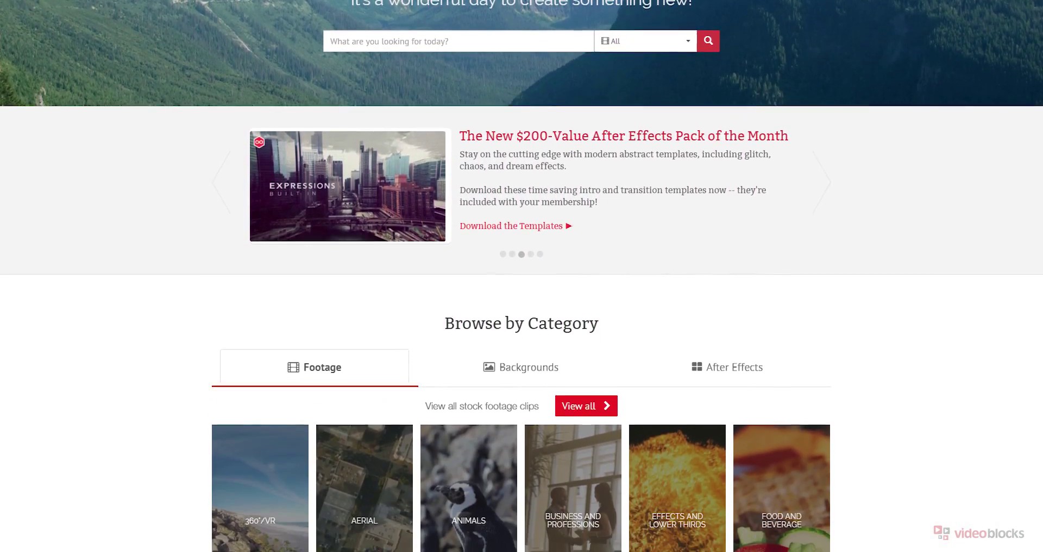
{"action": "scroll", "coordinate": [521, 276], "scroll_direction": "down", "scroll_amount": 5}
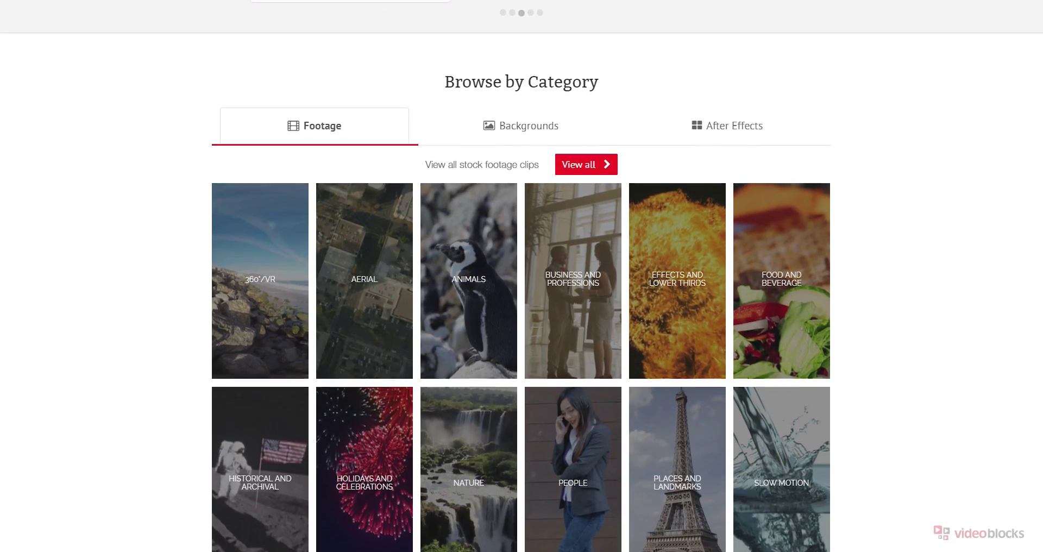
{"action": "scroll", "coordinate": [522, 276], "scroll_direction": "down", "scroll_amount": 5}
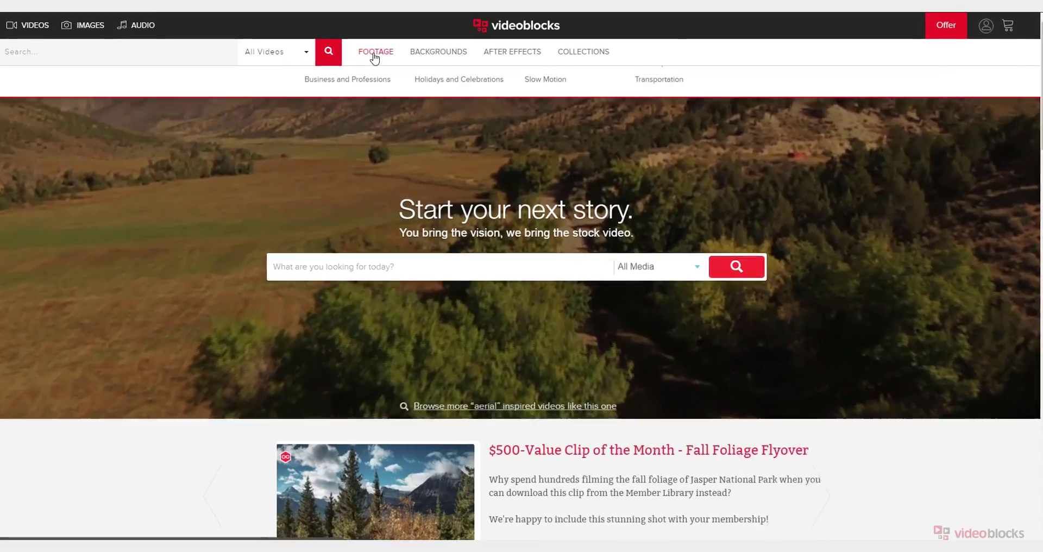
{"action": "mouse_move", "coordinate": [373, 54]}
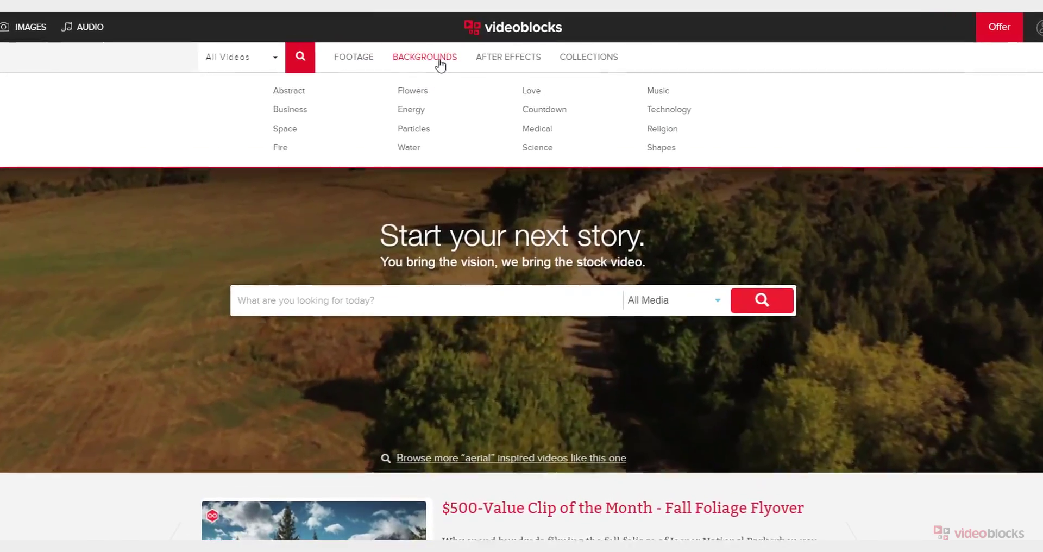
{"action": "mouse_move", "coordinate": [490, 56]}
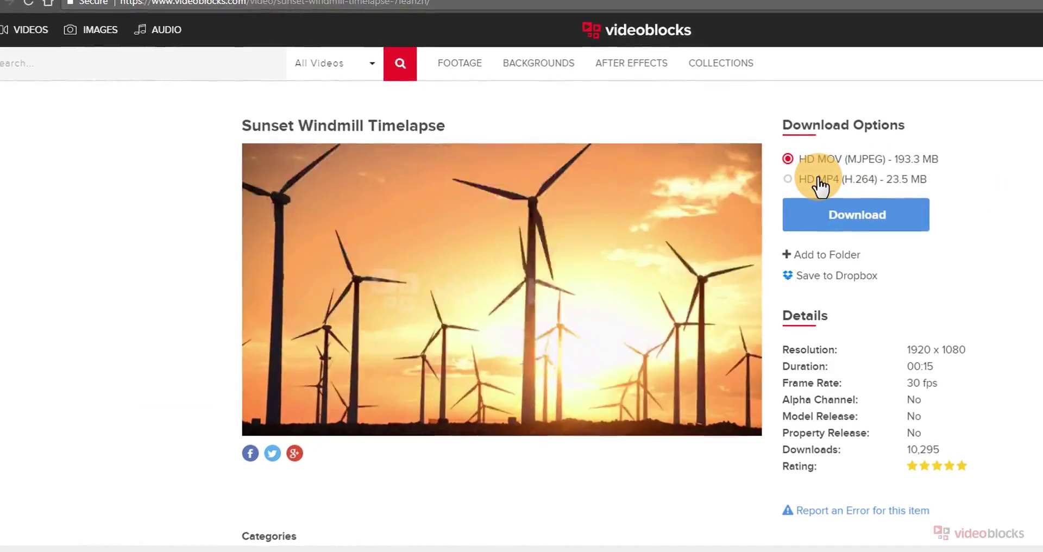
{"action": "left_click", "coordinate": [818, 180]}
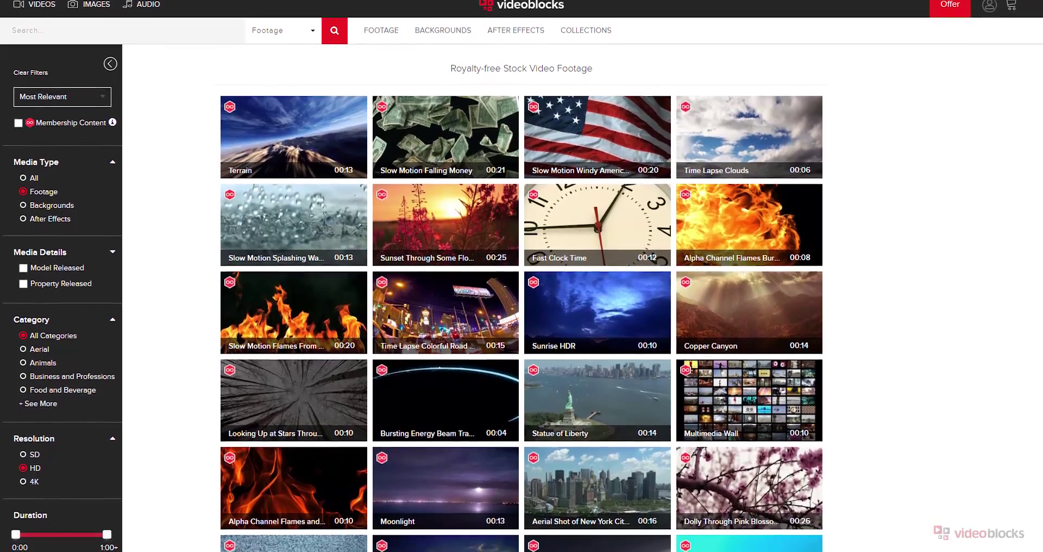
{"action": "scroll", "coordinate": [522, 271], "scroll_direction": "down", "scroll_amount": 1}
{"action": "scroll", "coordinate": [521, 271], "scroll_direction": "down", "scroll_amount": 5}
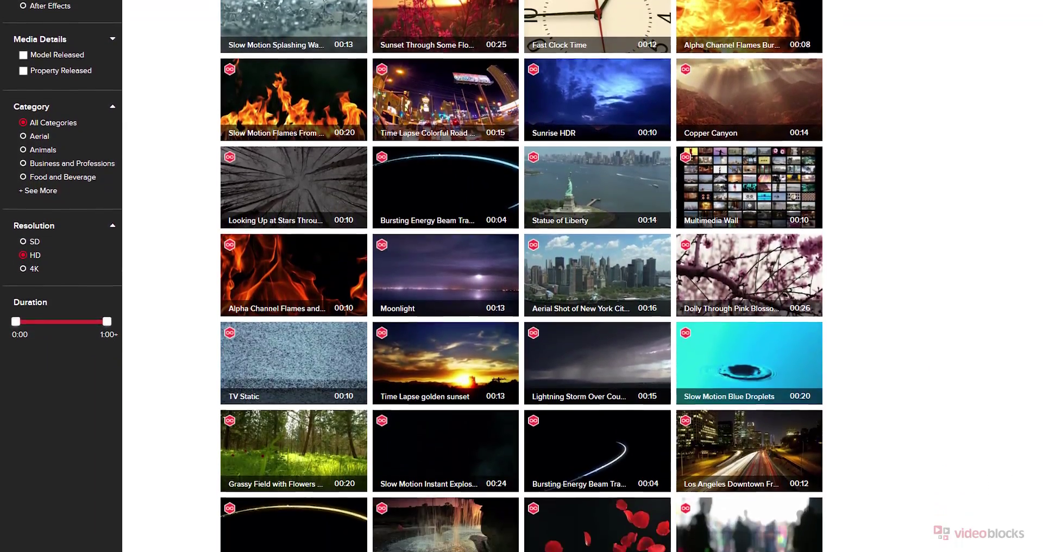
{"action": "scroll", "coordinate": [521, 272], "scroll_direction": "down", "scroll_amount": 3}
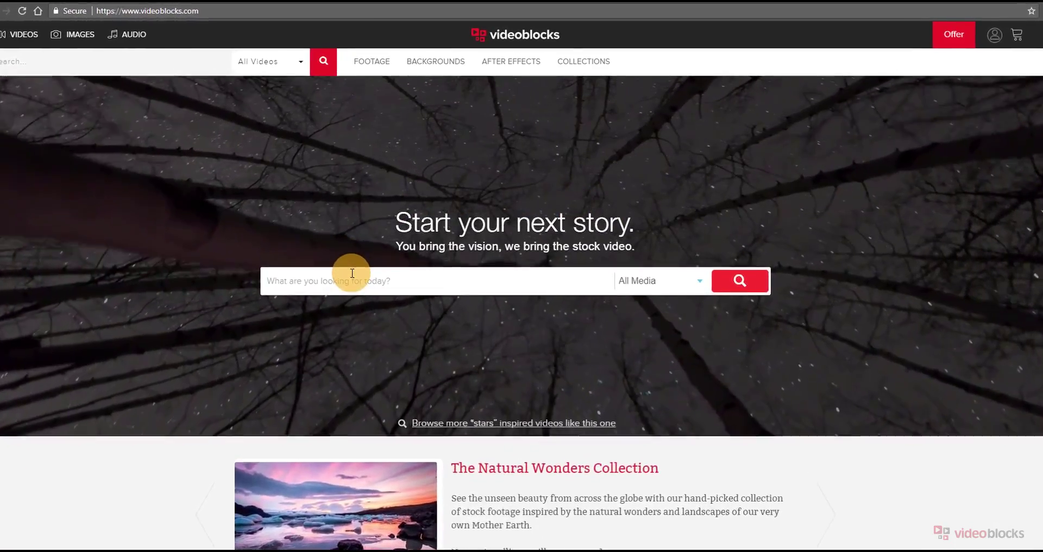
Search the stock video library for 'blue light' footage.
{"action": "left_click", "coordinate": [348, 277]}
{"action": "type", "text": "blue "}
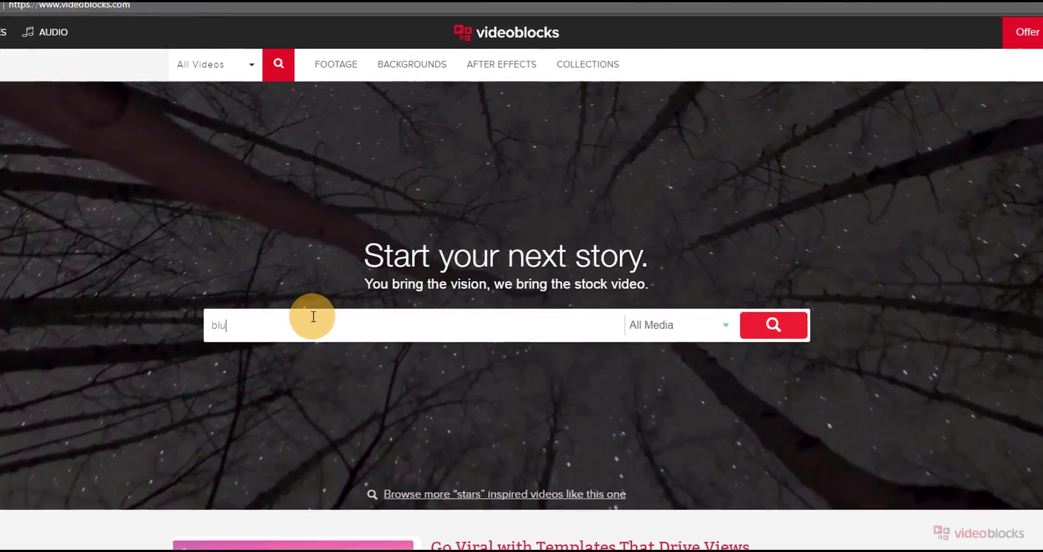
{"action": "type", "text": "light"}
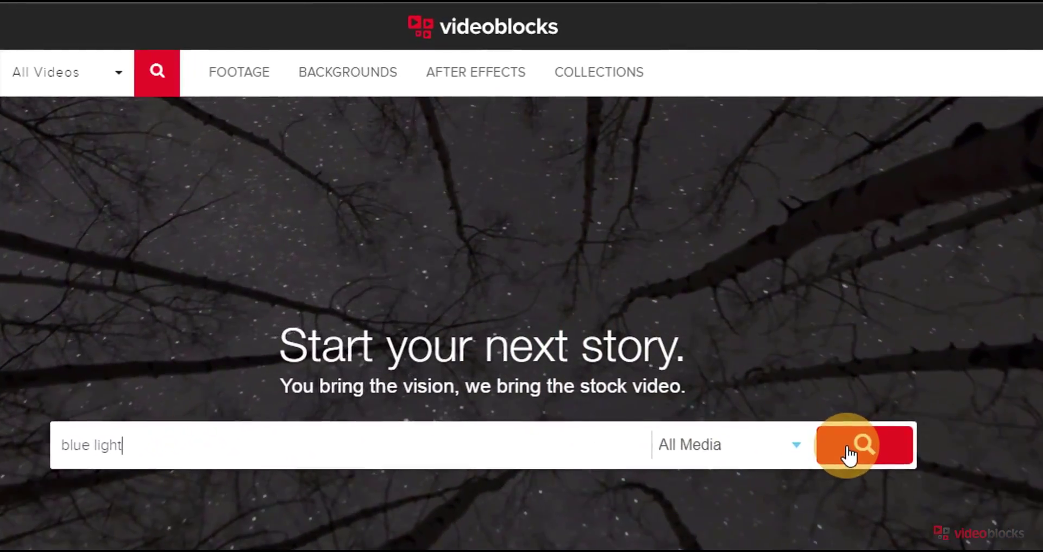
{"action": "left_click", "coordinate": [853, 460]}
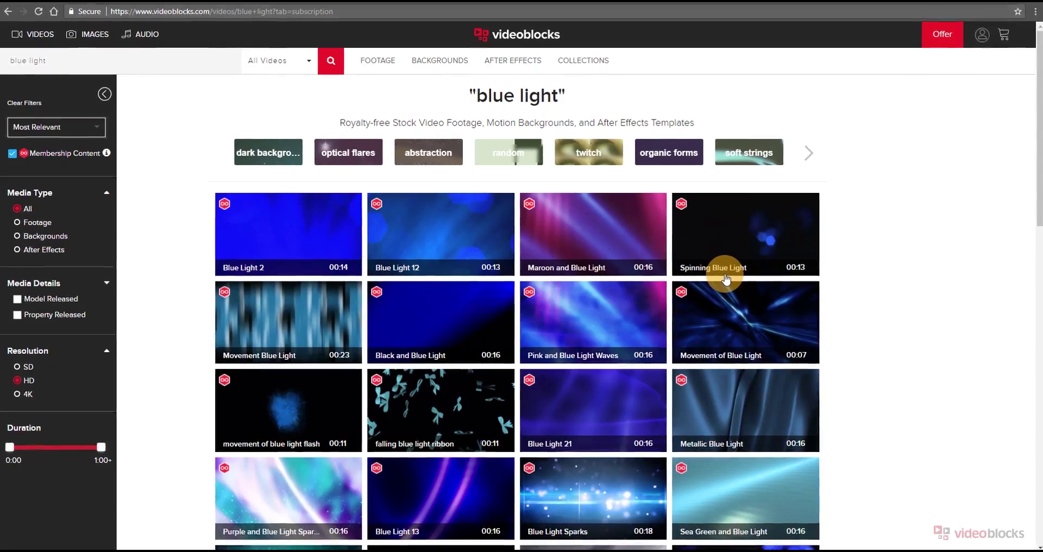
Open the Ring With Blue Light Flare clip and select its HD MP4 download.
{"action": "scroll", "coordinate": [938, 255], "scroll_direction": "down", "scroll_amount": 3}
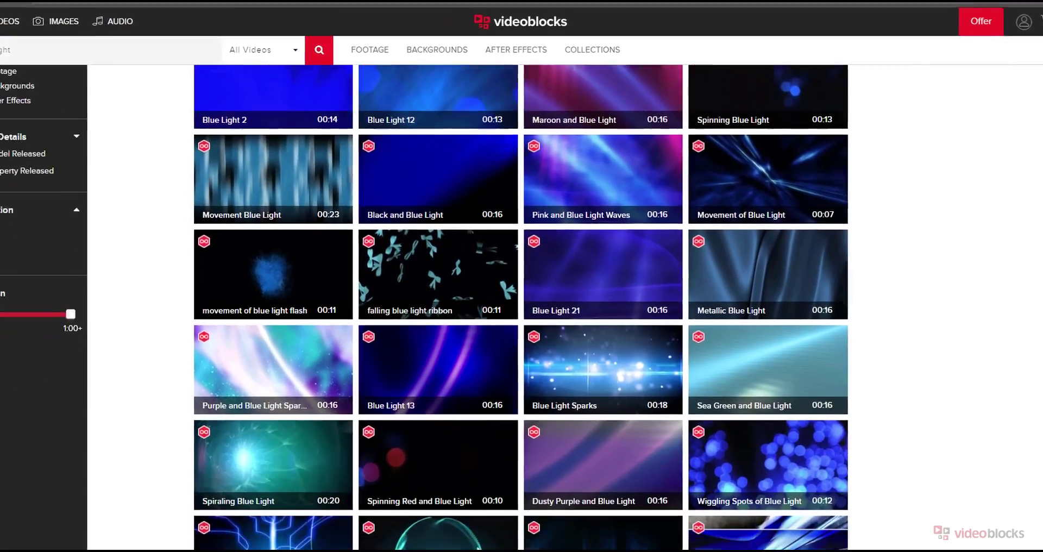
{"action": "scroll", "coordinate": [956, 261], "scroll_direction": "down", "scroll_amount": 3}
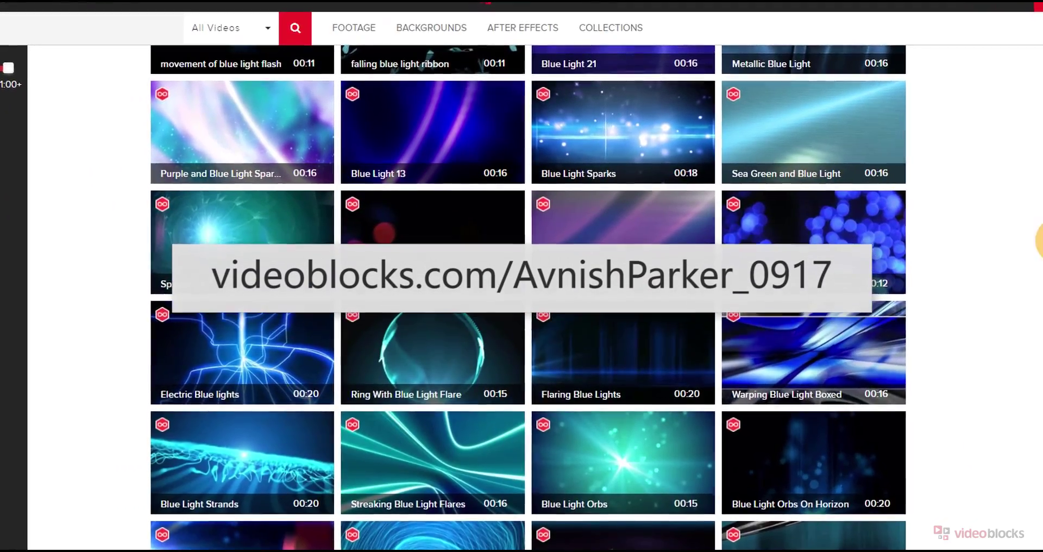
{"action": "mouse_move", "coordinate": [475, 348]}
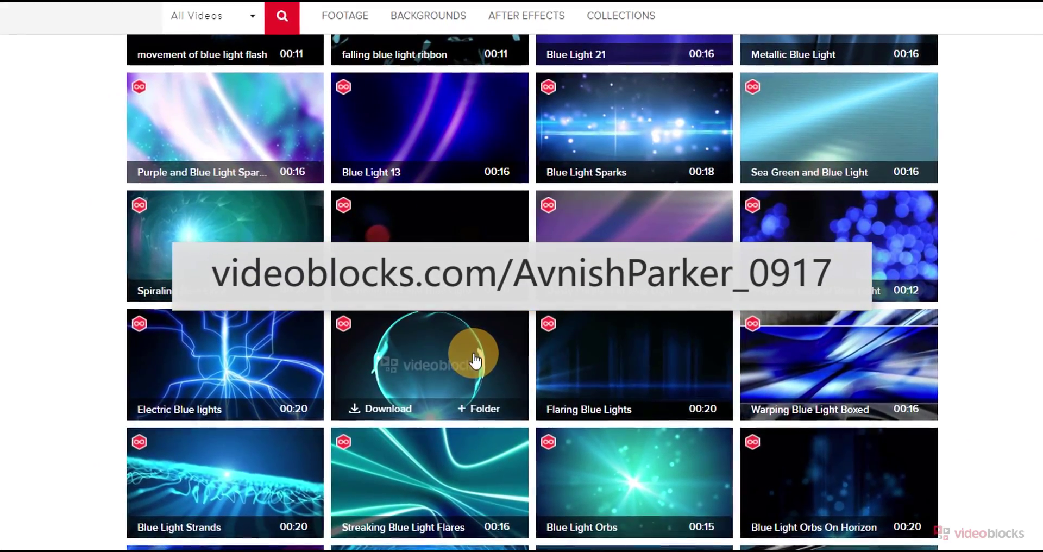
{"action": "left_click", "coordinate": [474, 356]}
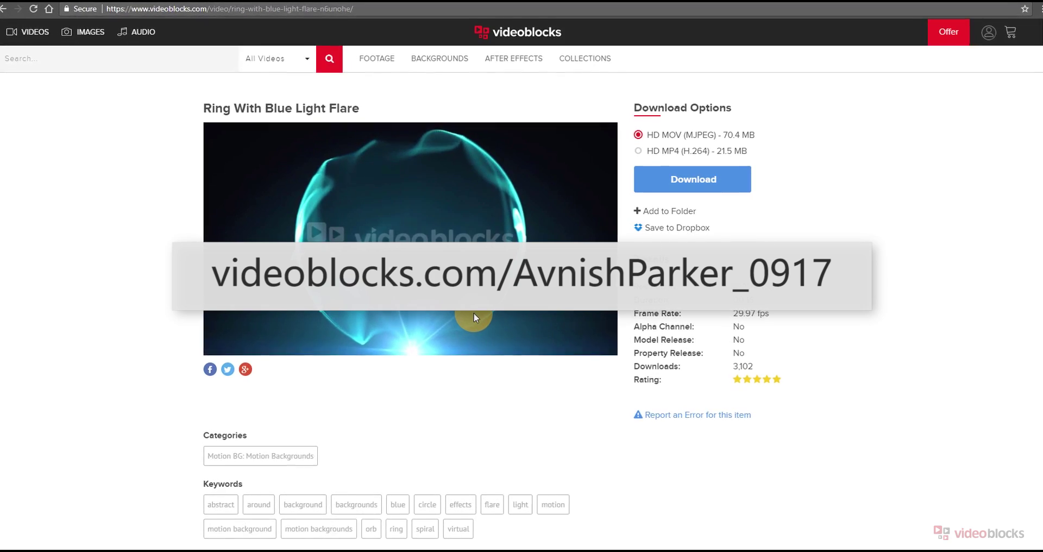
{"action": "left_click", "coordinate": [664, 153]}
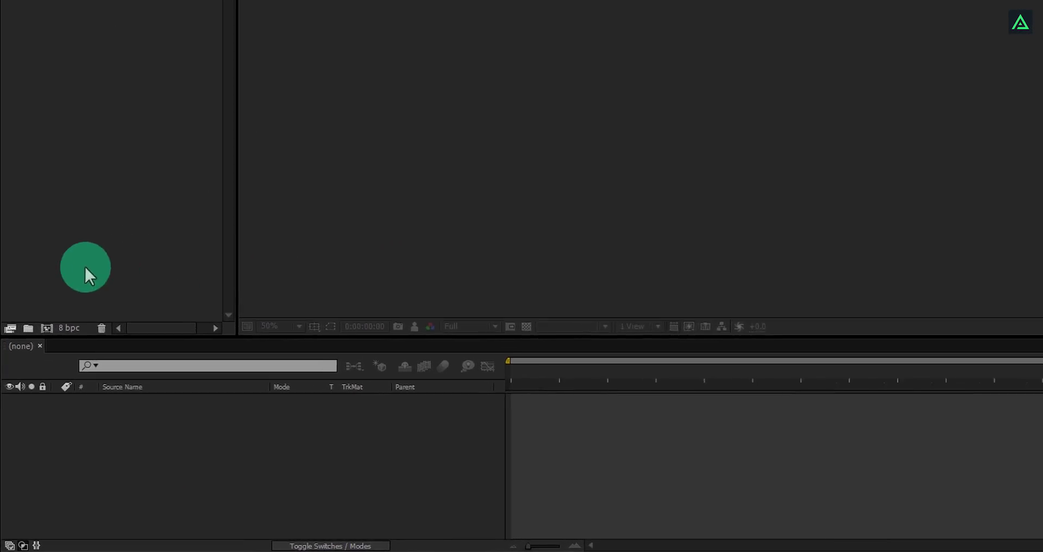
Set up a new 1920×1080 comp named Audio Reactor at 60 fps, lasting 0:02:00:00.
{"action": "left_click", "coordinate": [50, 286]}
{"action": "type", "text": "Audi"}
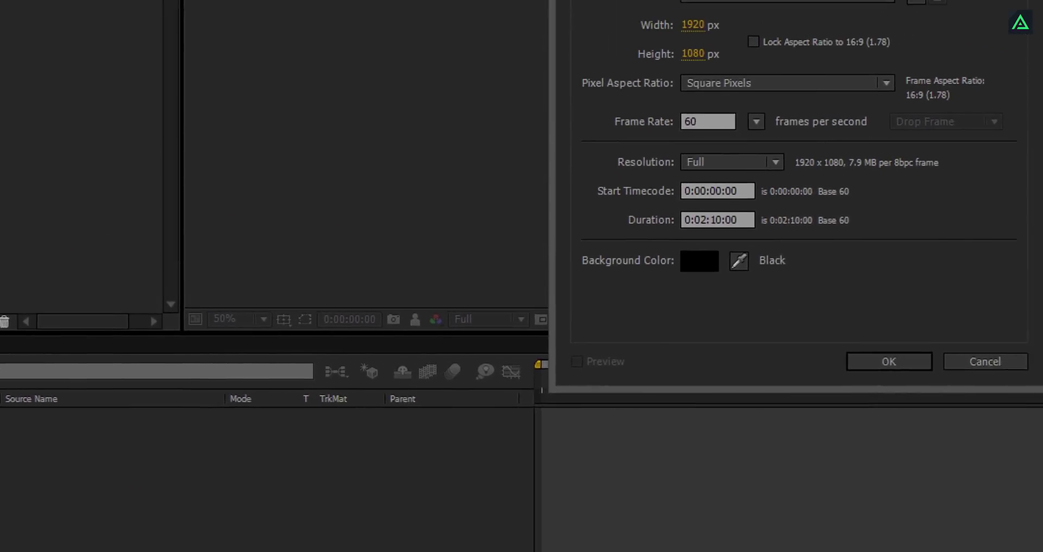
{"action": "type", "text": "o Reactor"}
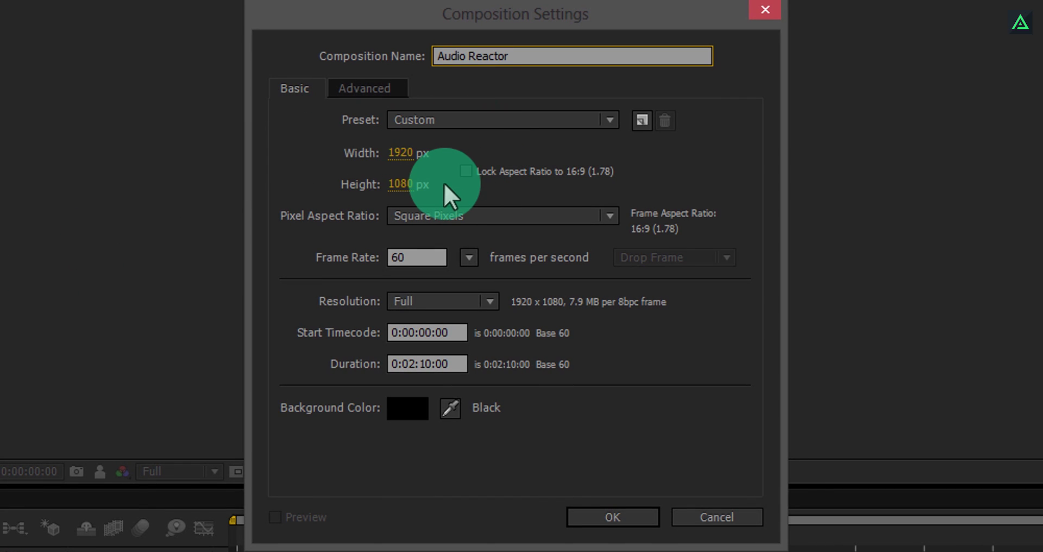
{"action": "left_click", "coordinate": [426, 250]}
{"action": "left_click", "coordinate": [467, 259]}
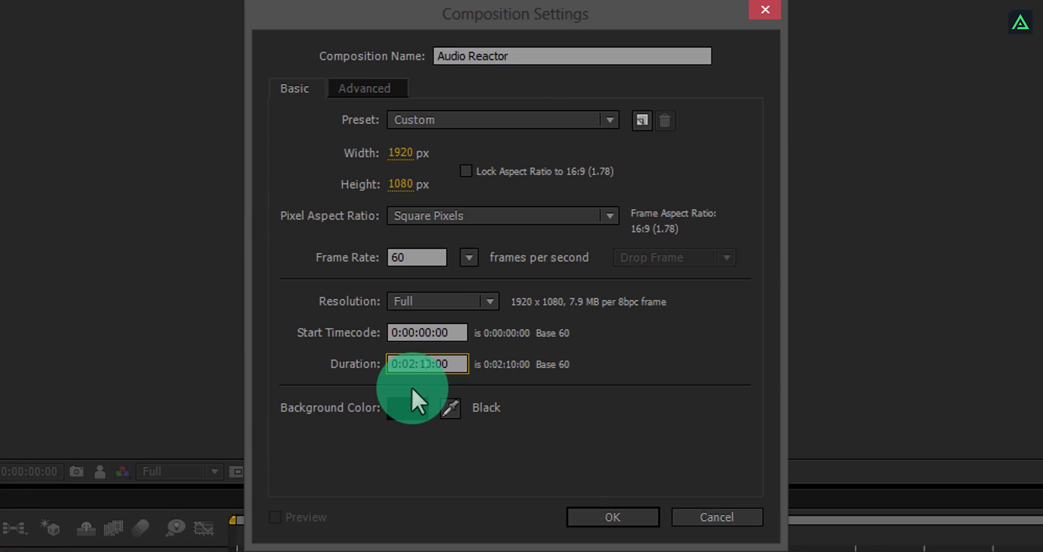
{"action": "type", "text": "0:02:00:00"}
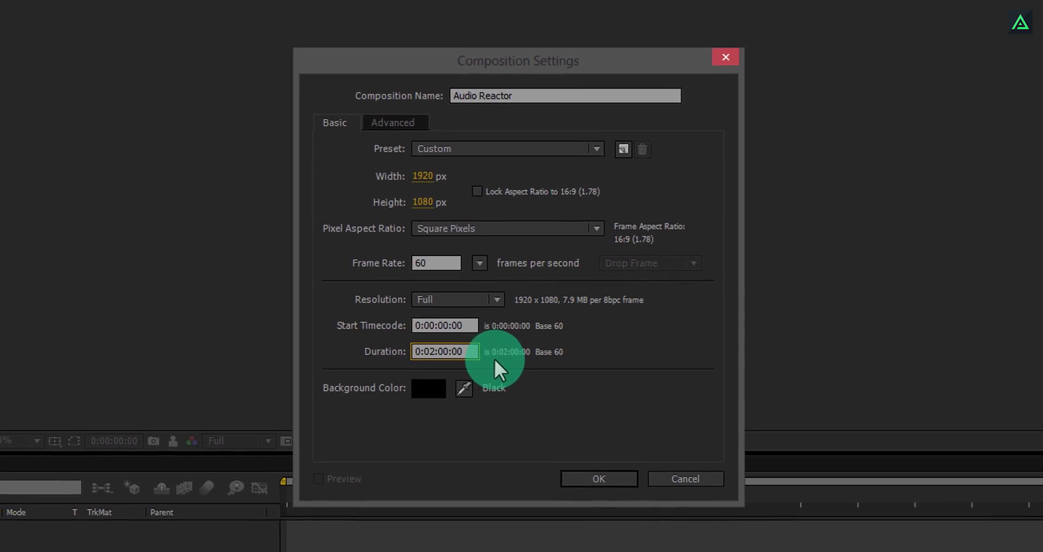
Create the Audio Reactor comp, add a Background Particles solid, and search effects for 'particle'.
{"action": "left_click", "coordinate": [598, 478]}
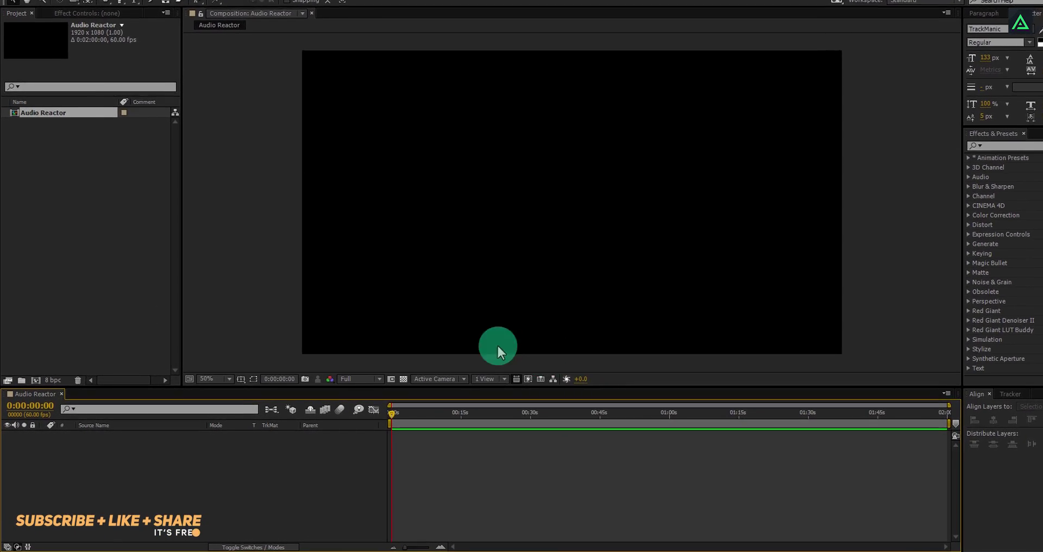
{"action": "right_click", "coordinate": [143, 467]}
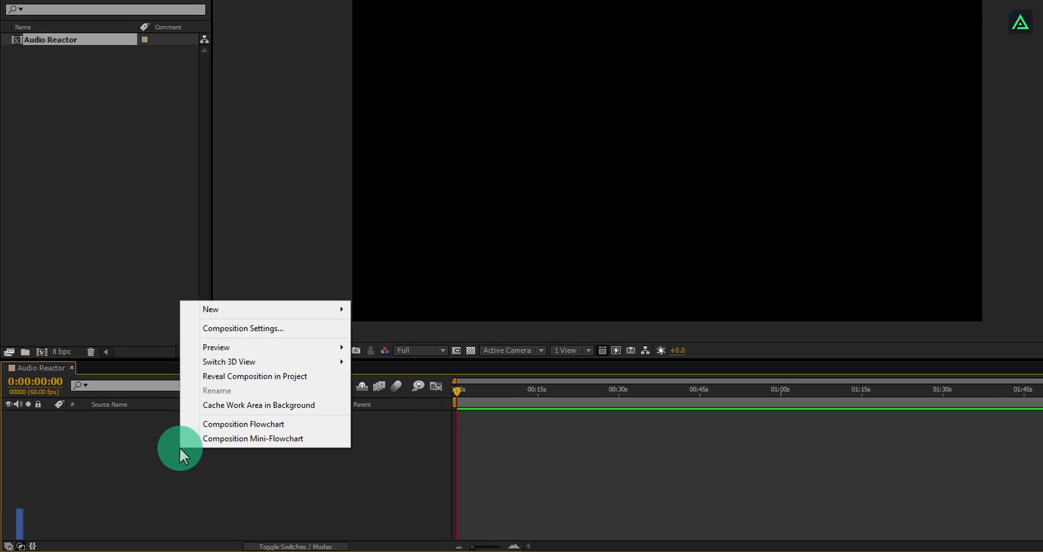
{"action": "mouse_move", "coordinate": [234, 309]}
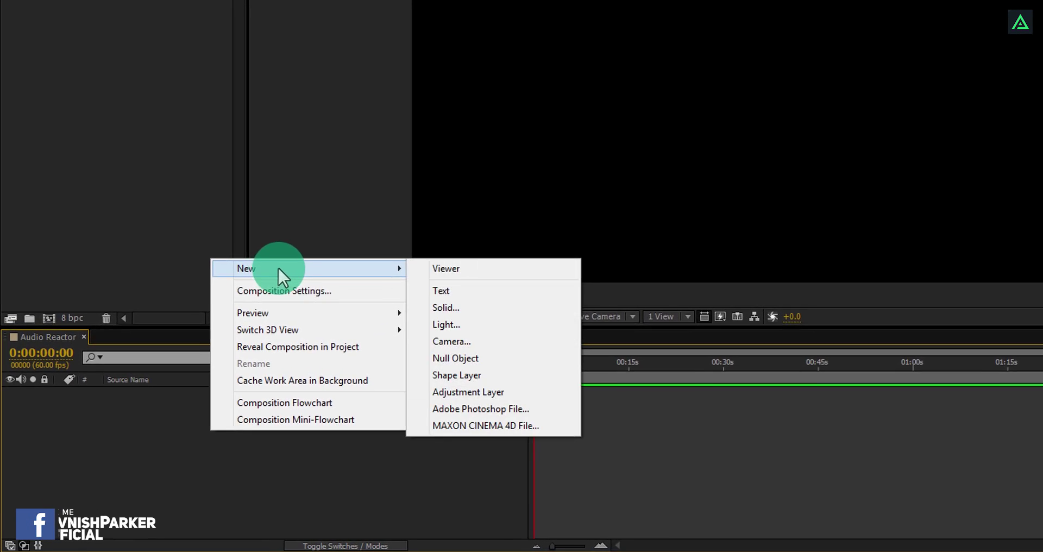
{"action": "left_click", "coordinate": [383, 341]}
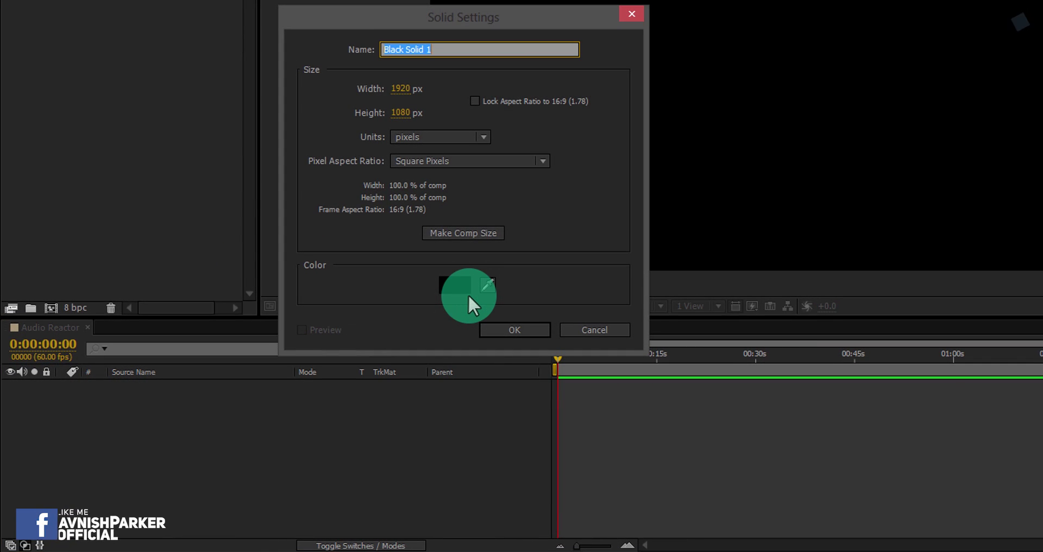
{"action": "type", "text": "Background Particles"}
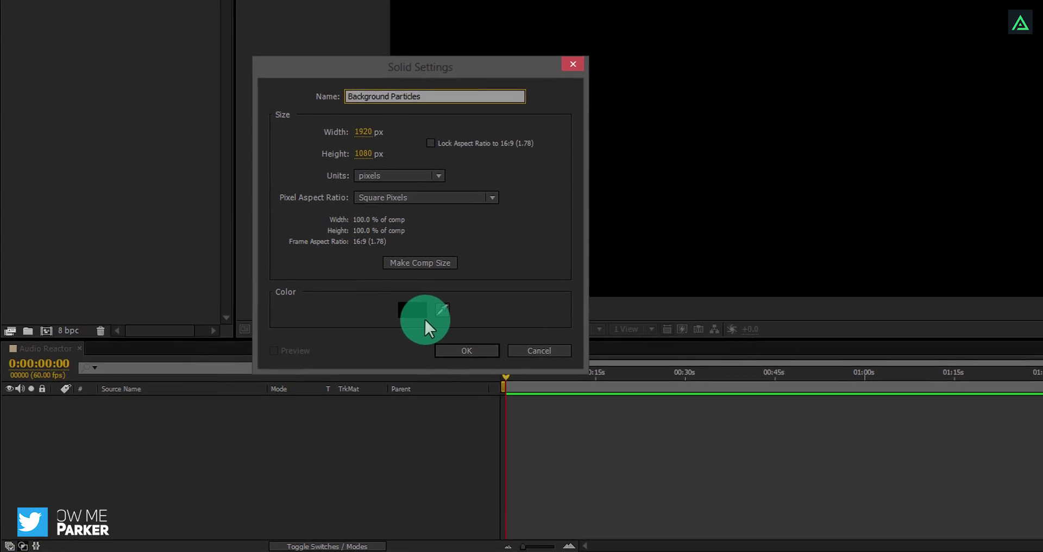
{"action": "left_click", "coordinate": [466, 350]}
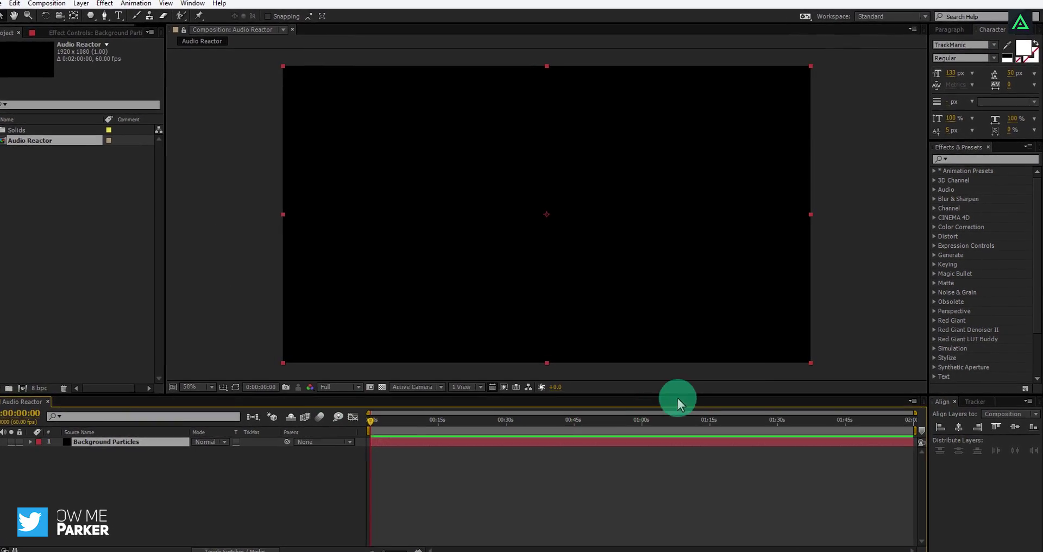
{"action": "left_click", "coordinate": [969, 151]}
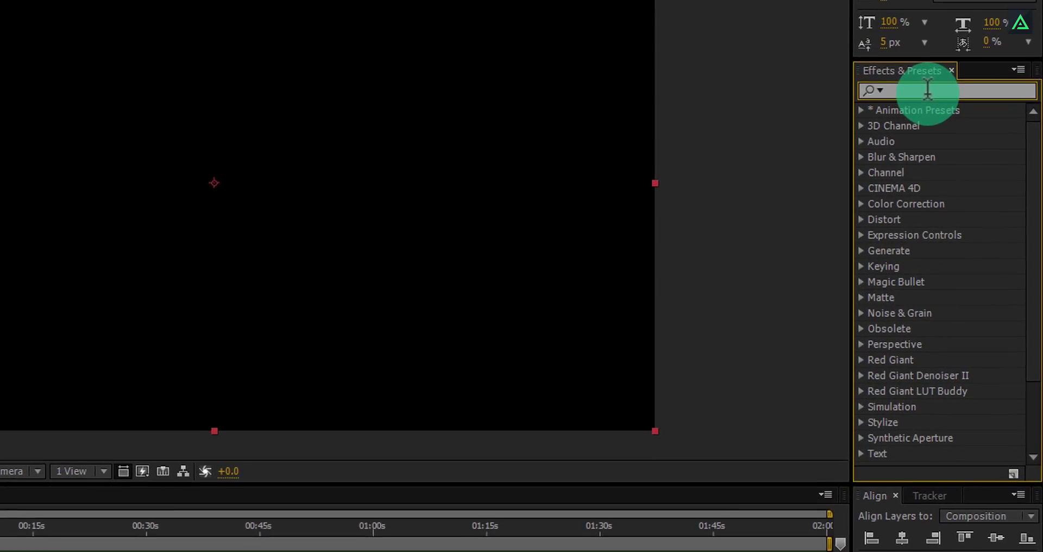
{"action": "type", "text": "partic"}
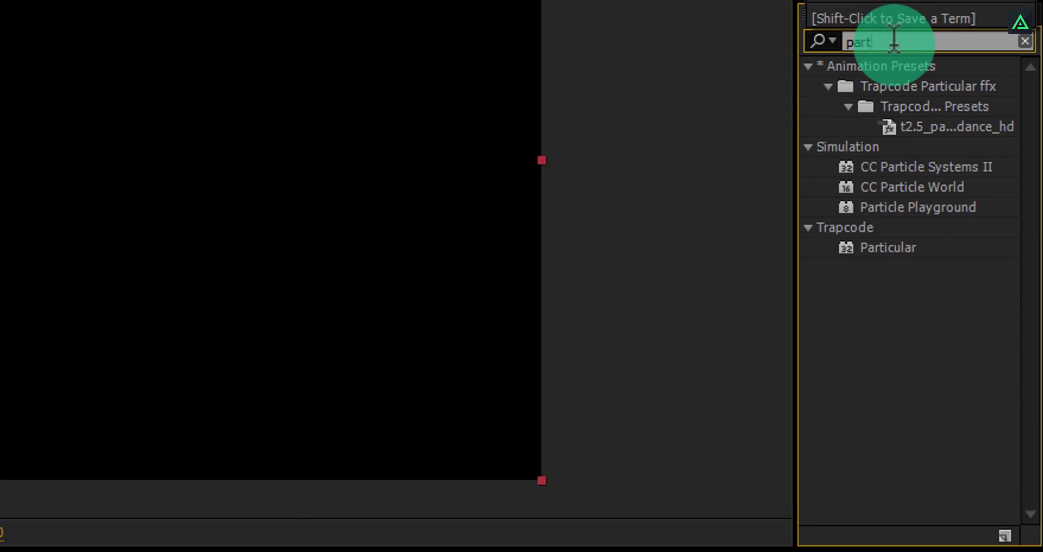
{"action": "type", "text": "le"}
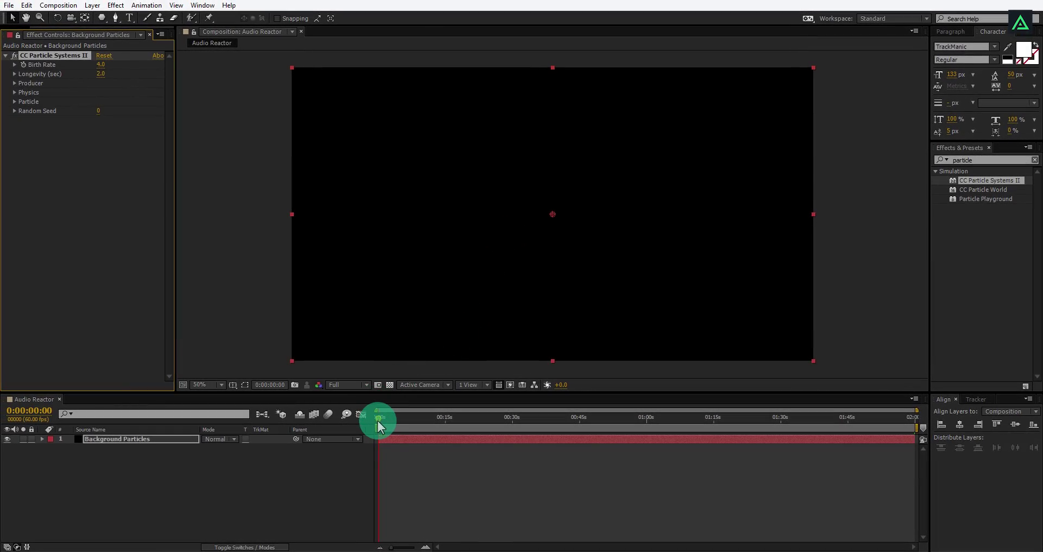
Set the particle Physics Velocity to 0.5 and Gravity to 0.
{"action": "left_click_drag", "start_coordinate": [380, 422], "coordinate": [384, 429]}
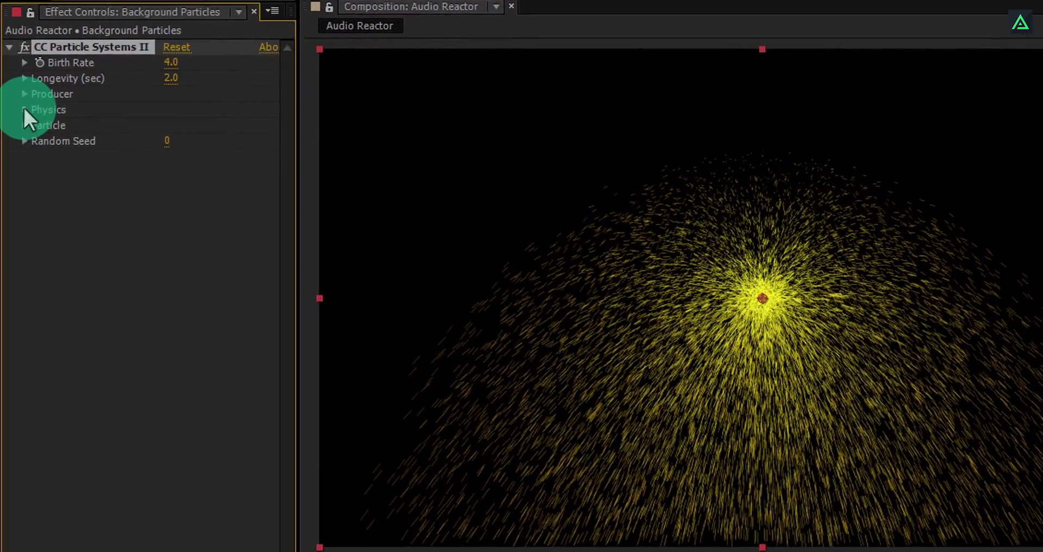
{"action": "left_click", "coordinate": [21, 102]}
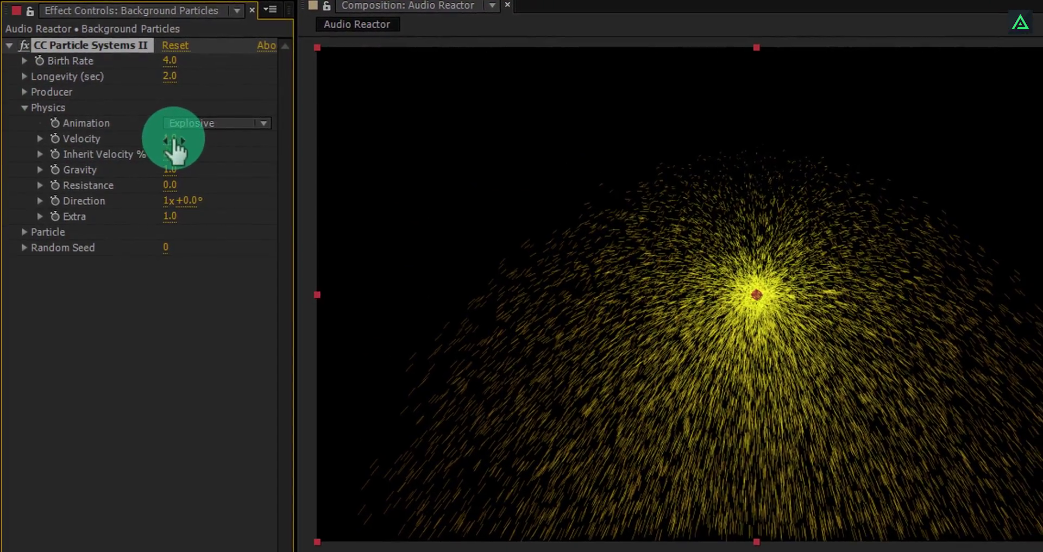
{"action": "left_click", "coordinate": [174, 144]}
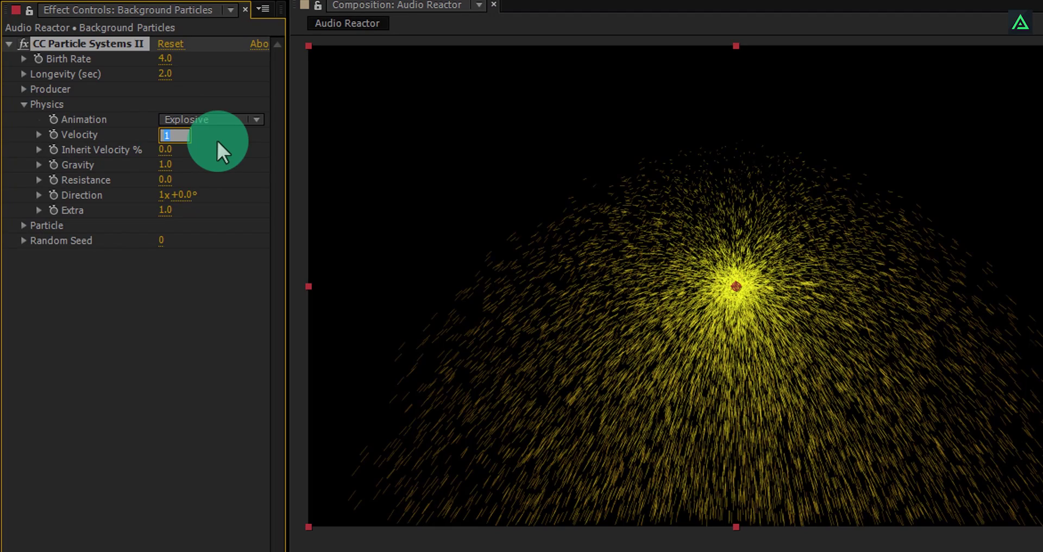
{"action": "type", "text": ".5"}
{"action": "key", "text": "Return"}
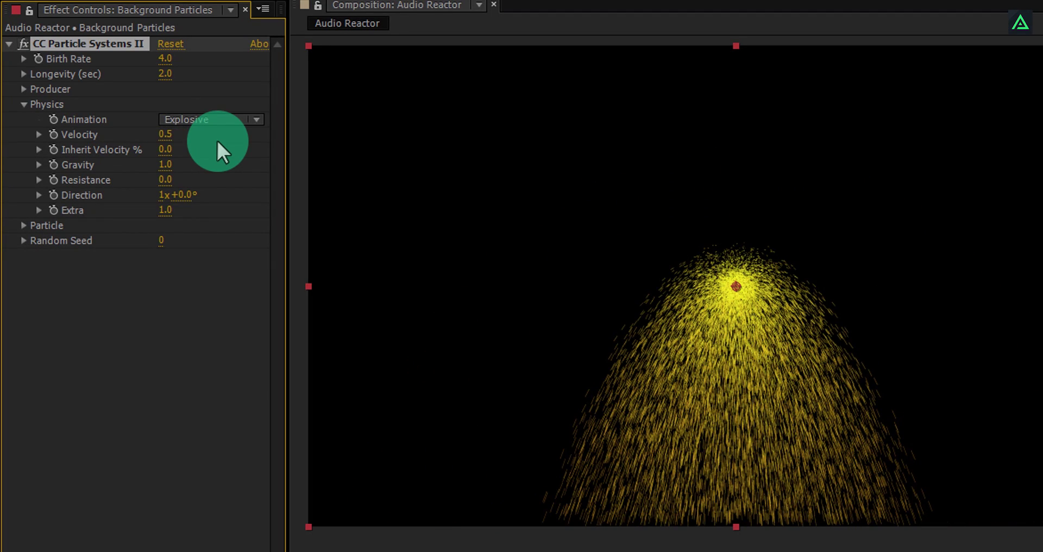
{"action": "left_click", "coordinate": [172, 165]}
{"action": "type", "text": "0"}
{"action": "key", "text": "Return"}
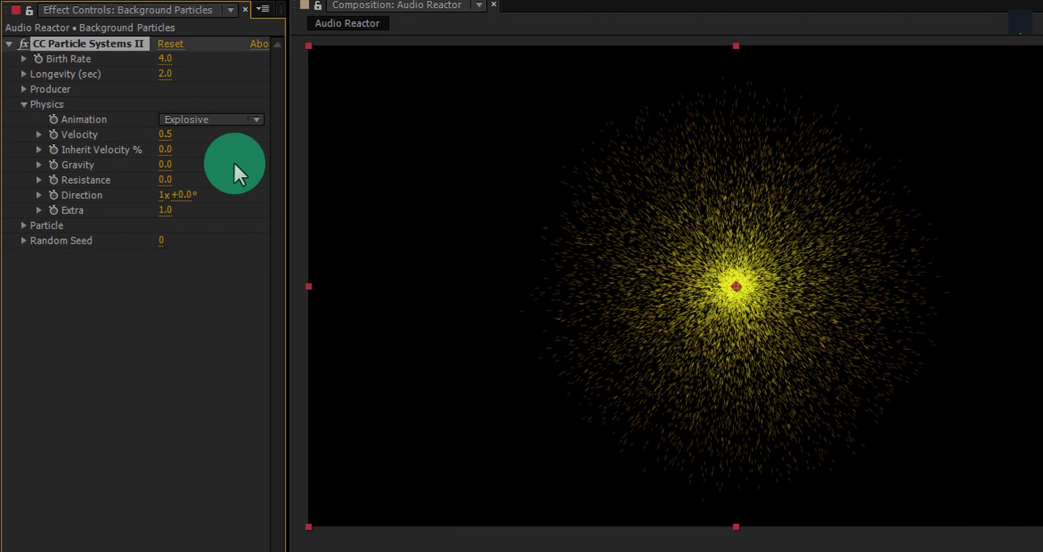
Change the Particle Type to TriPolygon.
{"action": "left_click", "coordinate": [23, 225]}
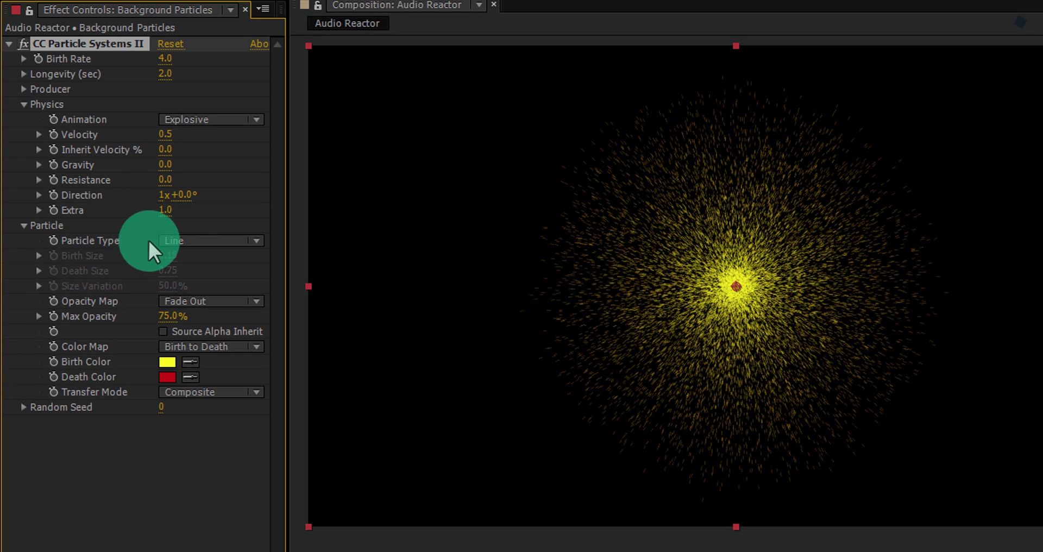
{"action": "left_click", "coordinate": [235, 240]}
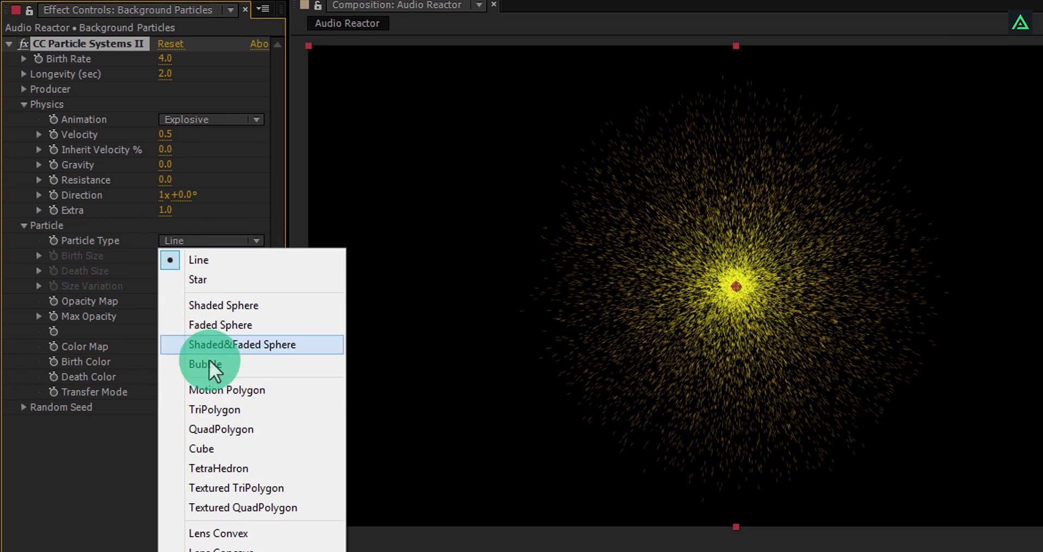
{"action": "left_click", "coordinate": [207, 409]}
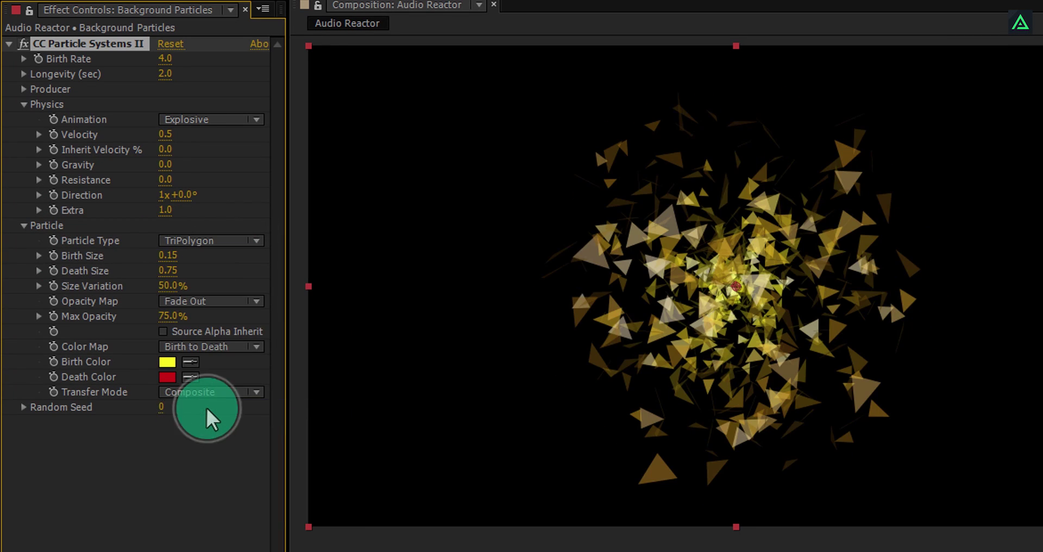
Set both Birth Size and Death Size to 0.10.
{"action": "left_click", "coordinate": [168, 259]}
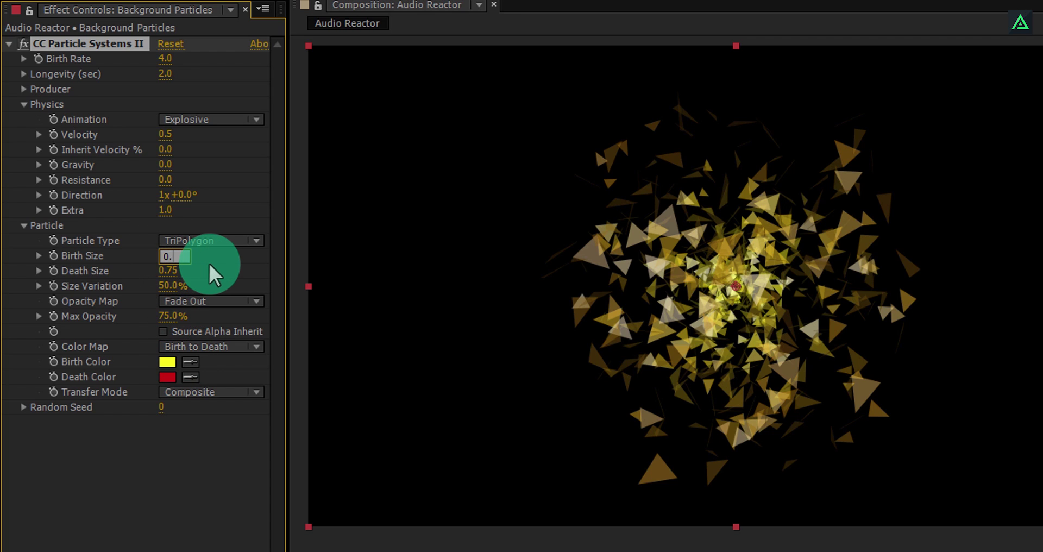
{"action": "type", "text": "0.1"}
{"action": "key", "text": "Return"}
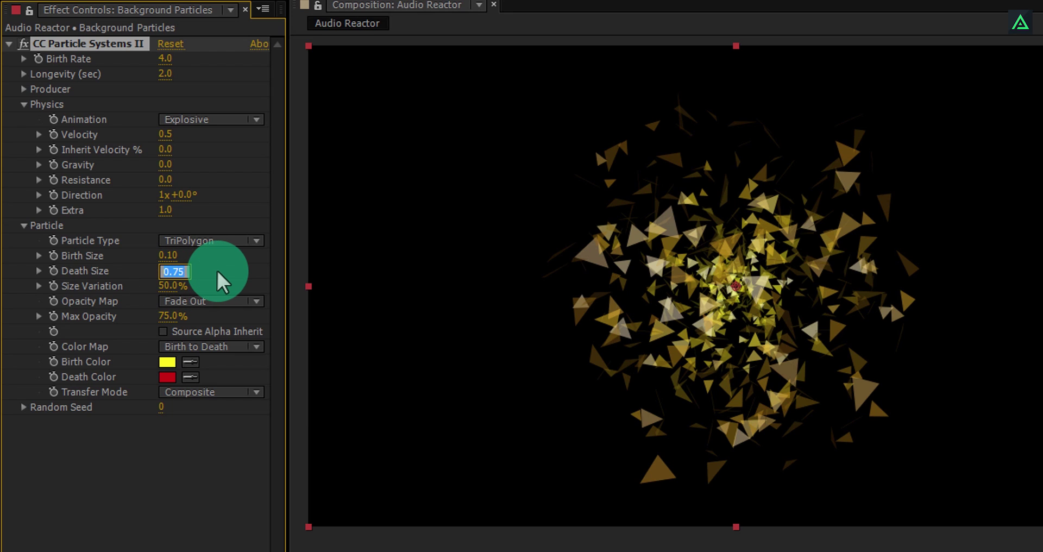
{"action": "type", "text": "0.1"}
{"action": "key", "text": "Return"}
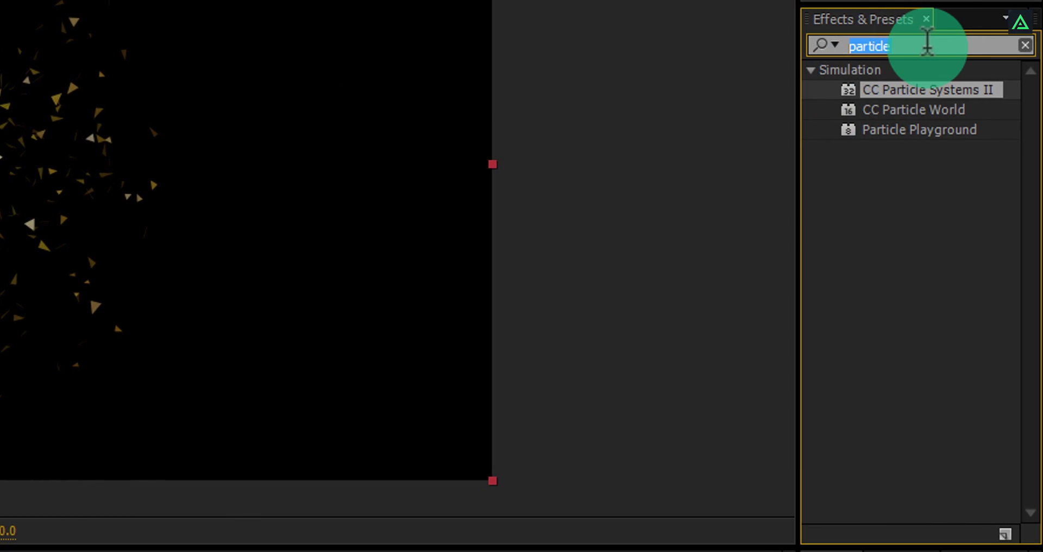
Apply Find Edges to Background Particles with Invert enabled.
{"action": "type", "text": "edge"}
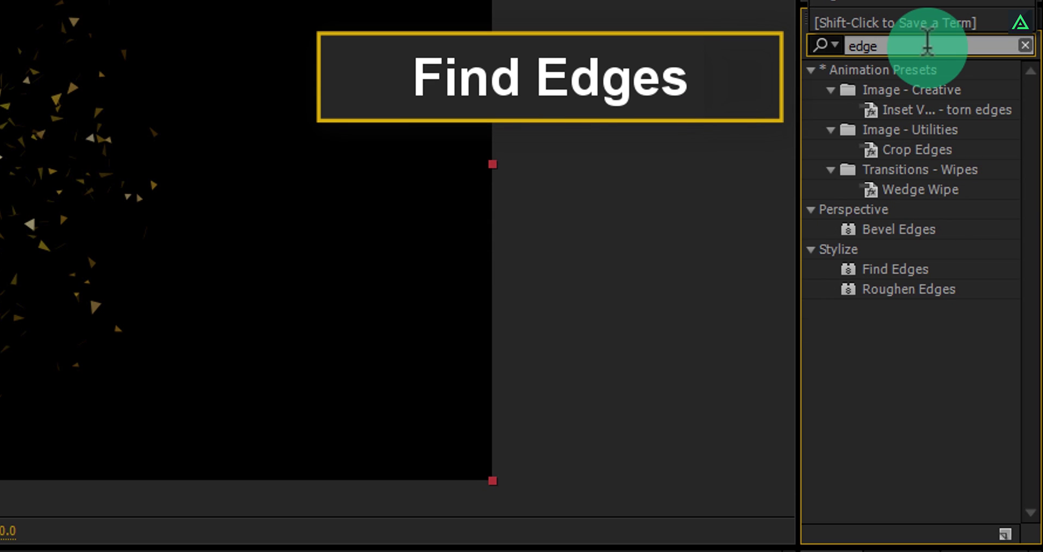
{"action": "left_click", "coordinate": [902, 269]}
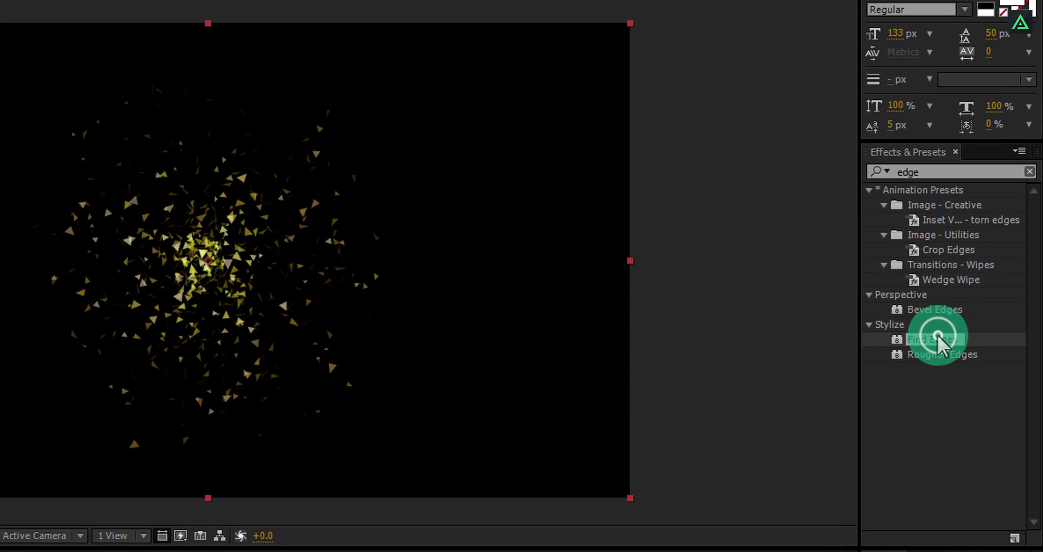
{"action": "left_click_drag", "start_coordinate": [939, 341], "coordinate": [337, 356]}
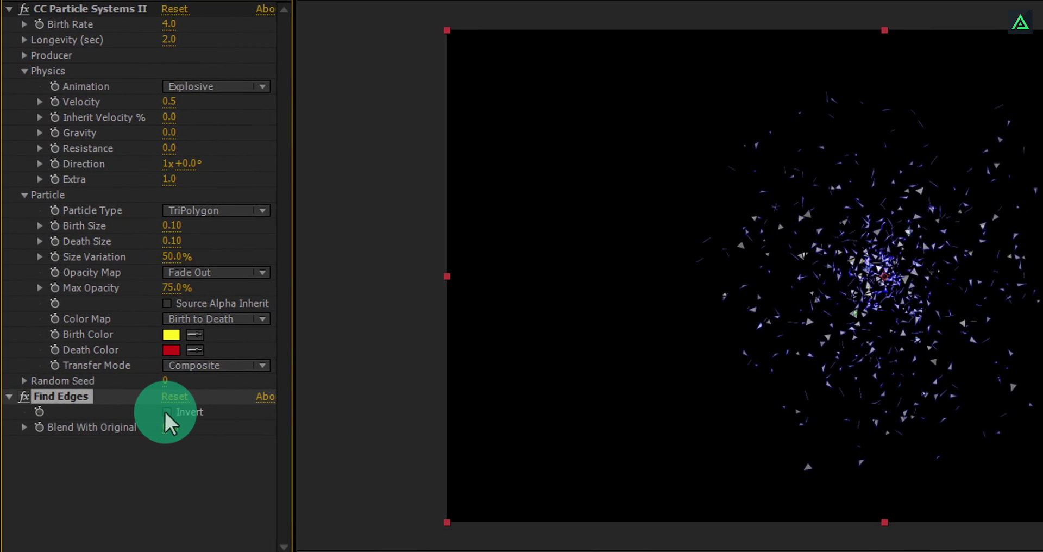
{"action": "left_click", "coordinate": [167, 411]}
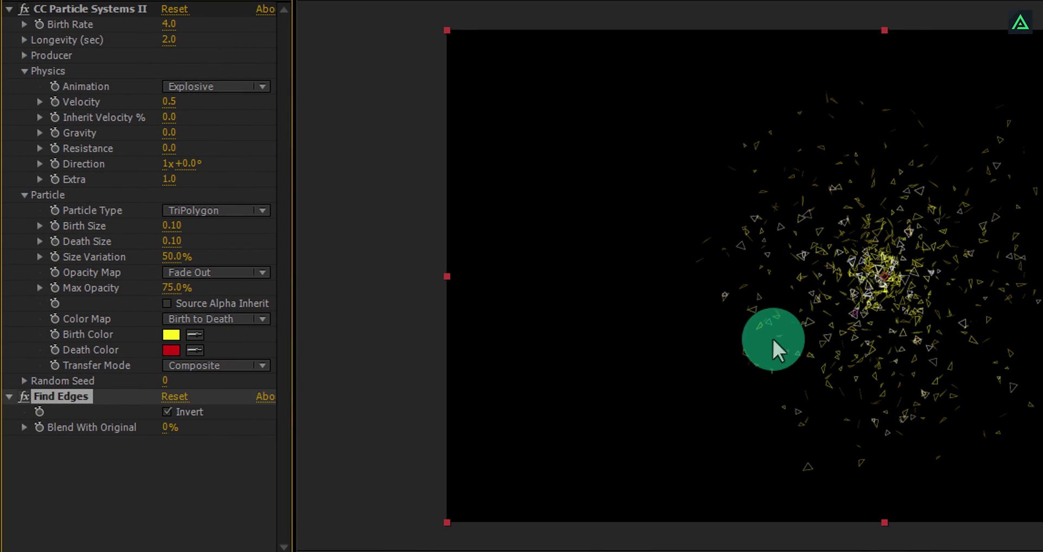
{"action": "scroll", "coordinate": [871, 308], "scroll_direction": "up", "scroll_amount": 2}
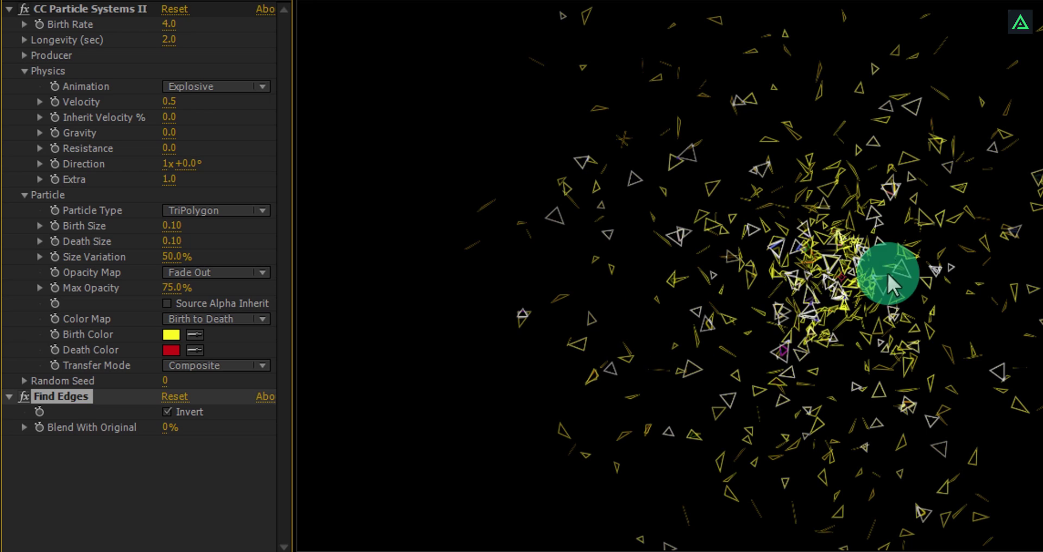
Make Birth Color white (FFFFFF) and eyedrop it into Death Color, then preview later frames.
{"action": "left_click", "coordinate": [194, 349]}
{"action": "left_click", "coordinate": [173, 335]}
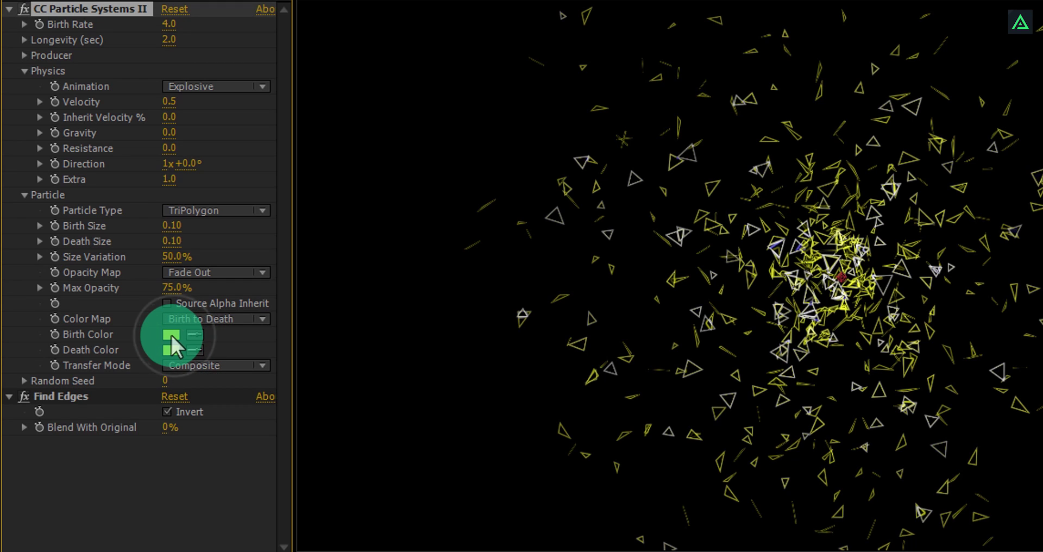
{"action": "left_click", "coordinate": [171, 335]}
{"action": "left_click_drag", "start_coordinate": [171, 334], "coordinate": [80, 306]}
{"action": "left_click", "coordinate": [456, 318]}
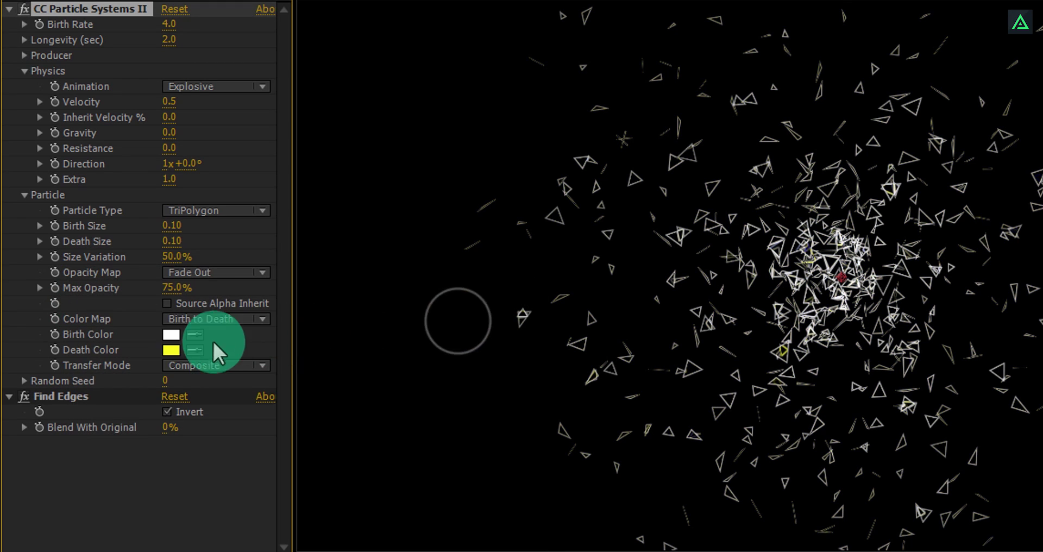
{"action": "left_click", "coordinate": [189, 350]}
{"action": "left_click", "coordinate": [173, 336]}
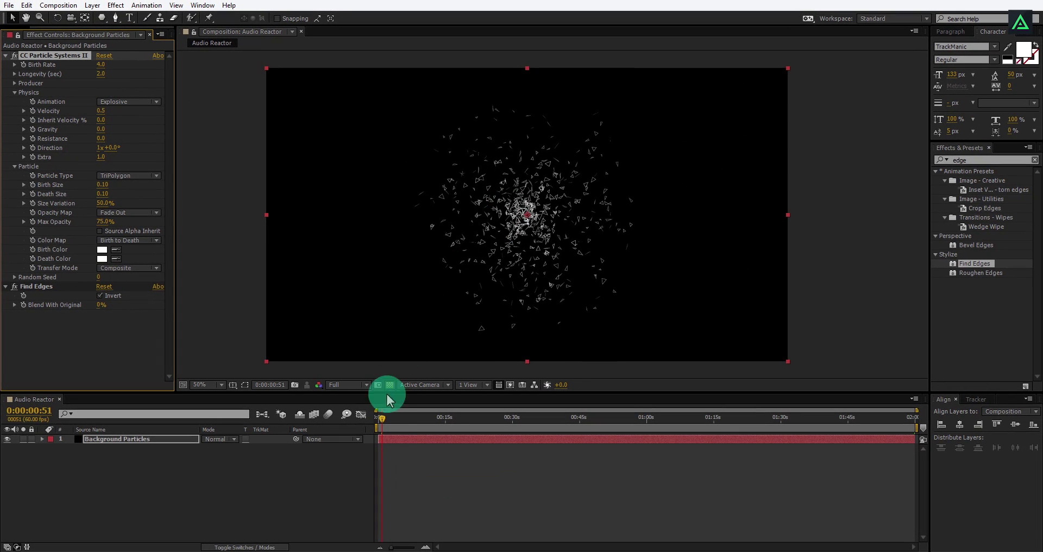
{"action": "mouse_move", "coordinate": [387, 400]}
{"action": "left_mouse_down"}
{"action": "mouse_move", "coordinate": [389, 419]}
{"action": "mouse_move", "coordinate": [411, 419]}
{"action": "mouse_move", "coordinate": [378, 414]}
{"action": "mouse_move", "coordinate": [388, 408]}
{"action": "left_mouse_up"}
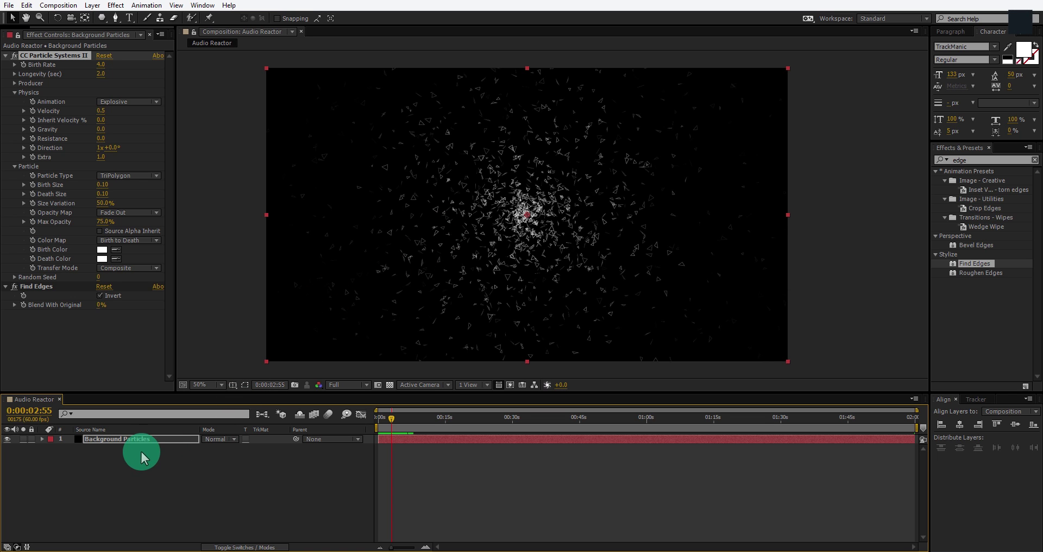
Deselect the particle layer and switch to the Star Tool.
{"action": "left_click", "coordinate": [161, 460]}
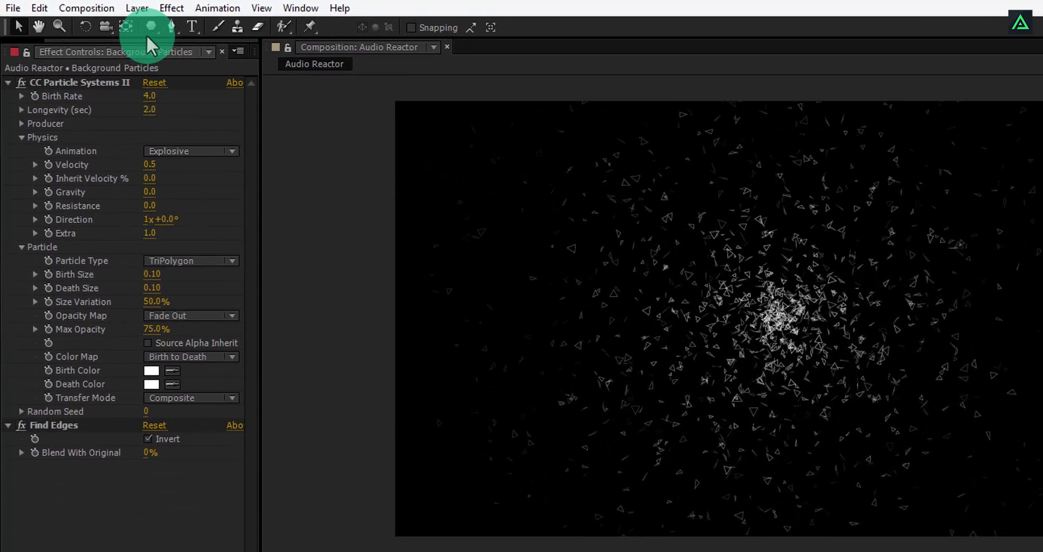
{"action": "left_click_drag", "start_coordinate": [145, 34], "coordinate": [222, 63]}
{"action": "mouse_move", "coordinate": [330, 83]}
{"action": "left_mouse_down"}
{"action": "mouse_move", "coordinate": [334, 144]}
{"action": "mouse_move", "coordinate": [313, 115]}
{"action": "mouse_move", "coordinate": [383, 120]}
{"action": "left_mouse_up"}
Set new shapes to no fill and a solid-colour stroke.
{"action": "left_click", "coordinate": [298, 54]}
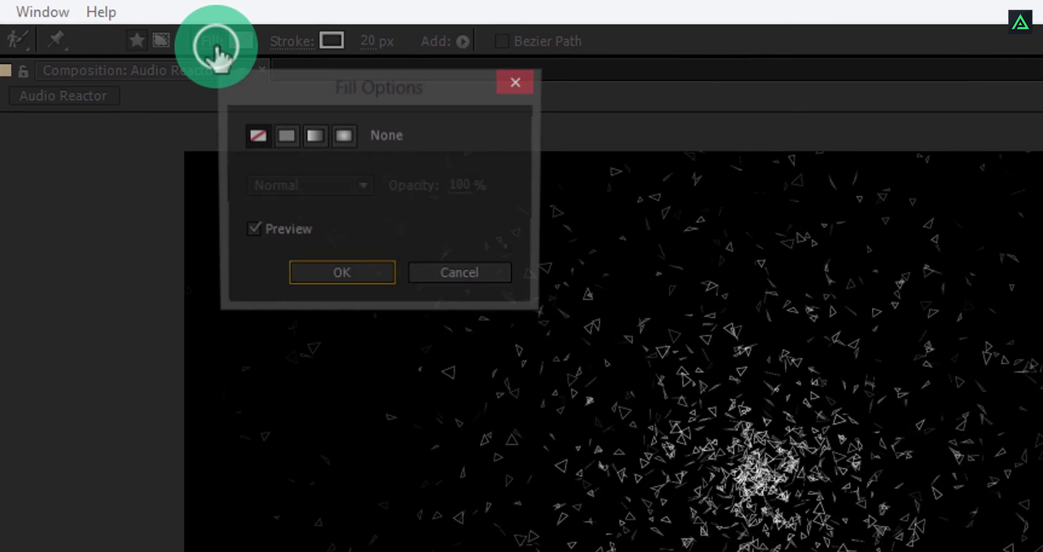
{"action": "left_click", "coordinate": [236, 137]}
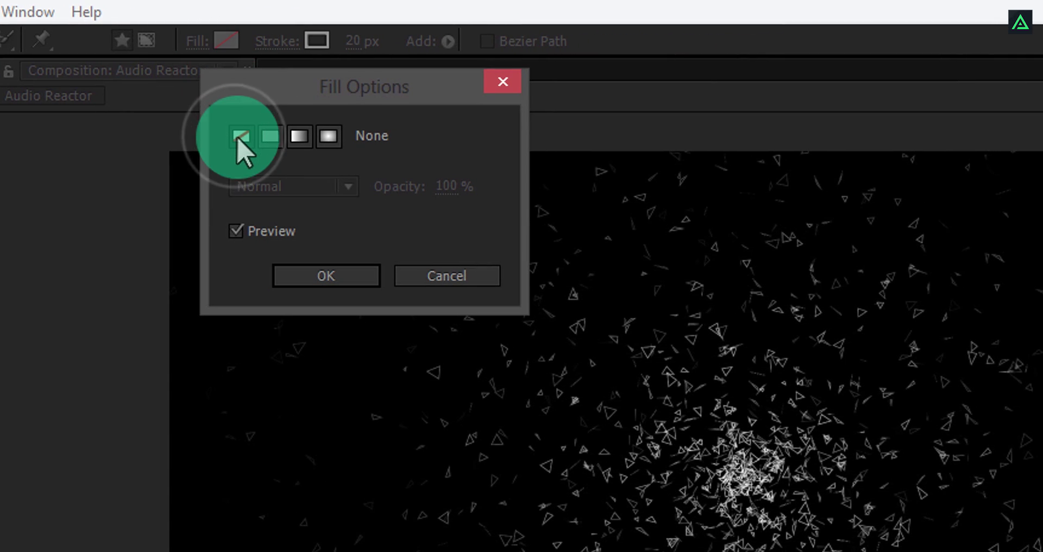
{"action": "left_click", "coordinate": [312, 276]}
{"action": "left_click", "coordinate": [285, 48]}
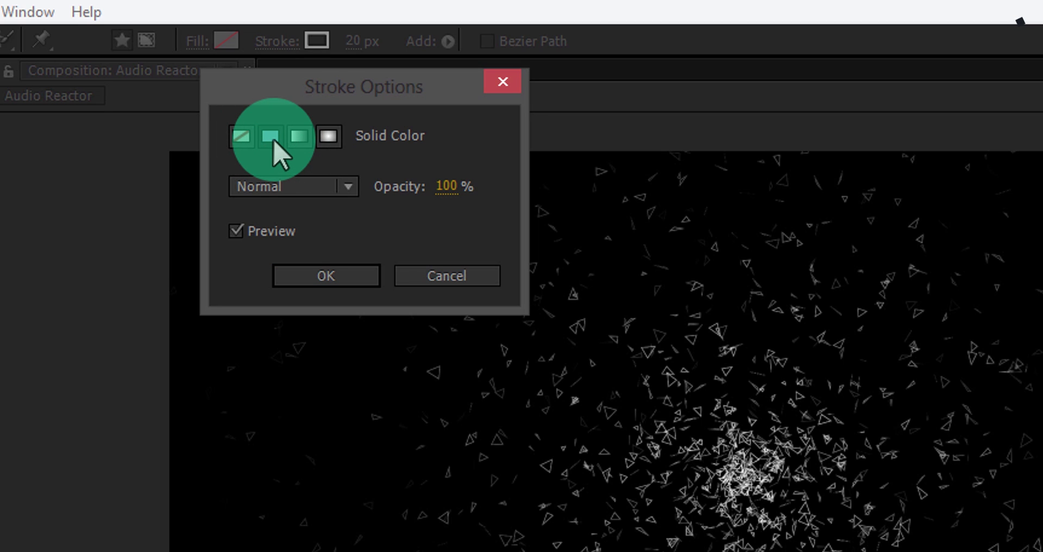
{"action": "left_click", "coordinate": [304, 274]}
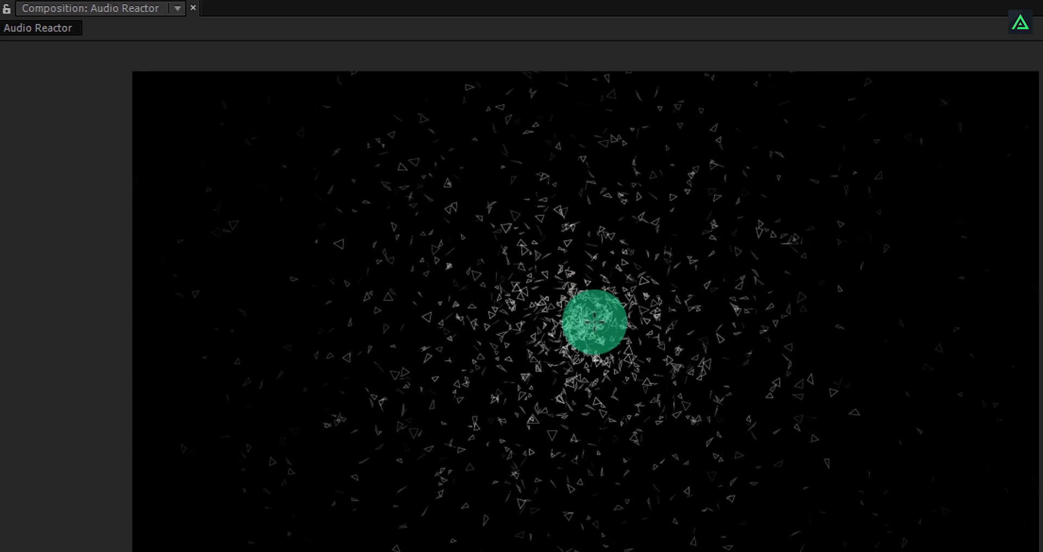
Draw a centred, upright pentagon outward from the comp centre.
{"action": "key", "text": "ctrl+shift"}
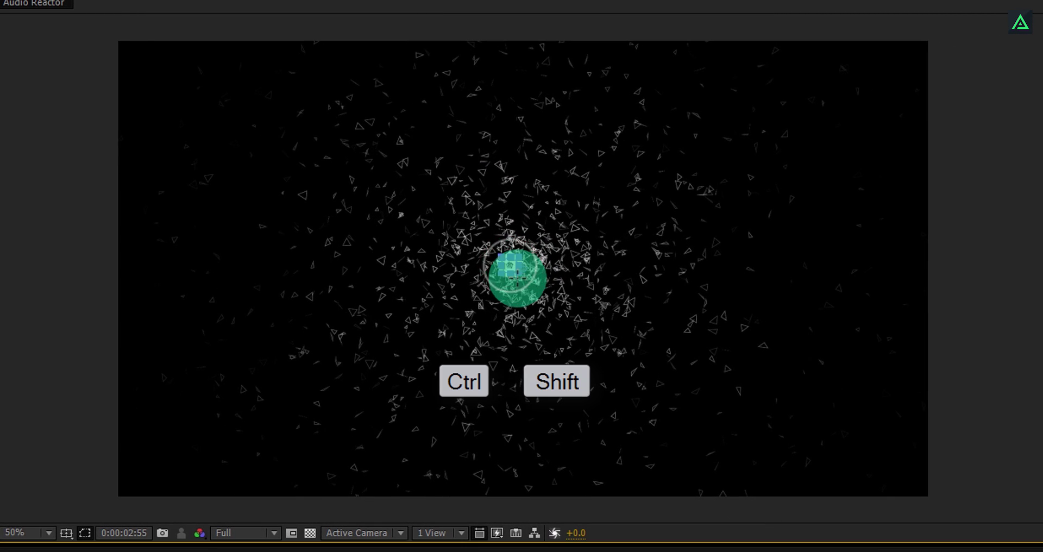
{"action": "left_click_drag", "start_coordinate": [523, 286], "coordinate": [622, 337]}
{"action": "key", "text": "v"}
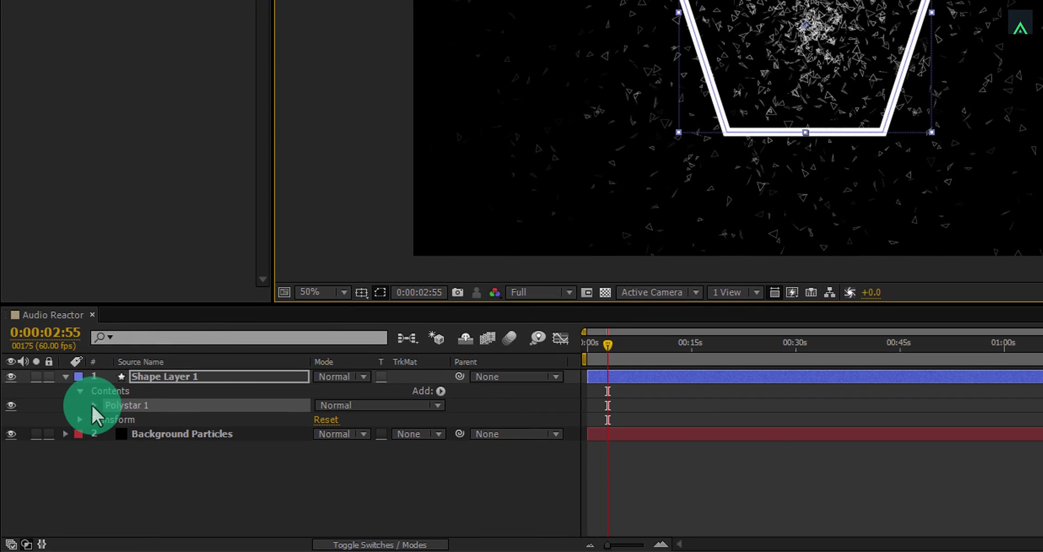
Set Polystar Path 1's Points to 10.
{"action": "left_click", "coordinate": [92, 404]}
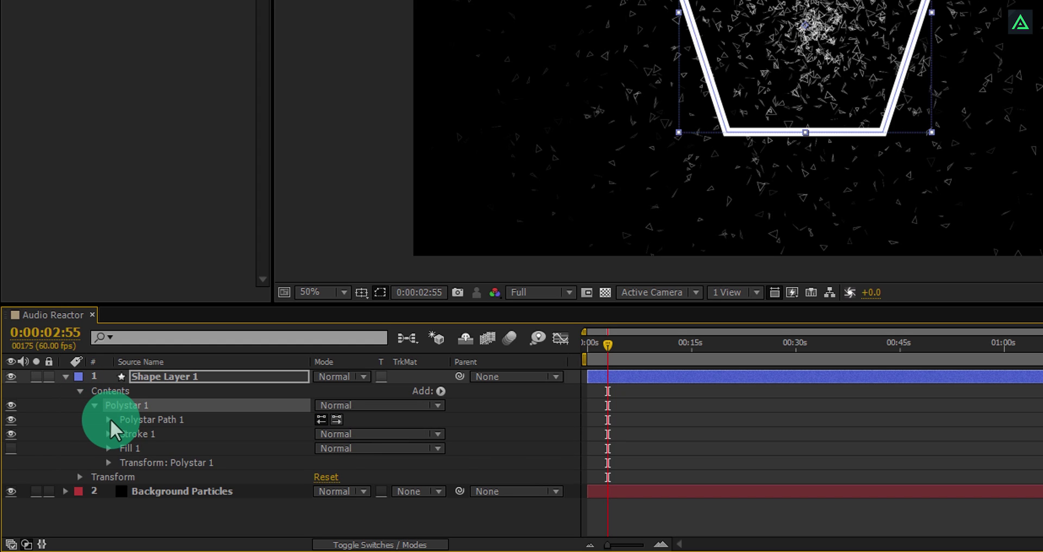
{"action": "left_click", "coordinate": [110, 418]}
{"action": "left_click", "coordinate": [320, 449]}
{"action": "type", "text": "10"}
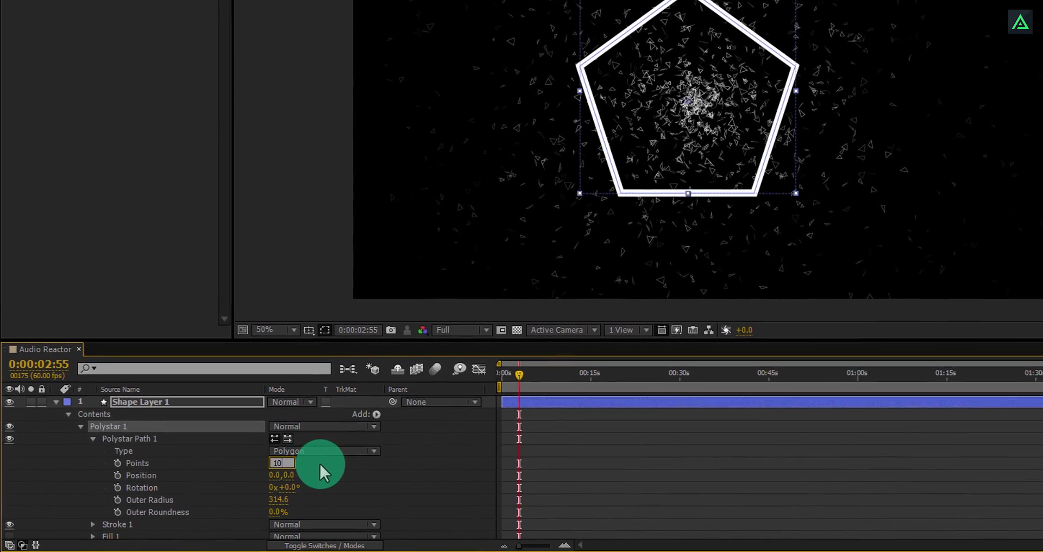
{"action": "key", "text": "Return"}
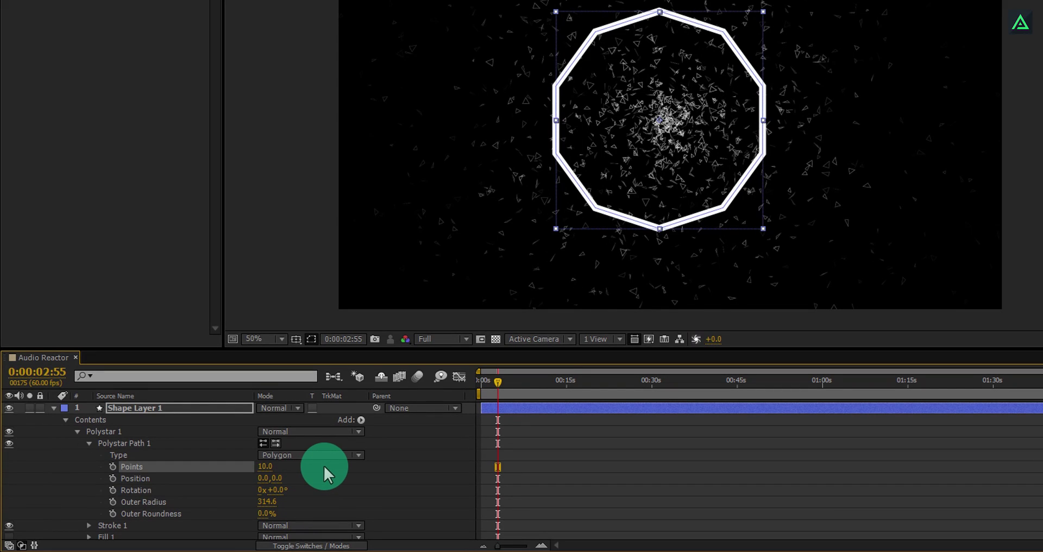
Centre Shape Layer 1's anchor point and align the decagon to the comp's horizontal and vertical centre.
{"action": "left_click", "coordinate": [148, 410]}
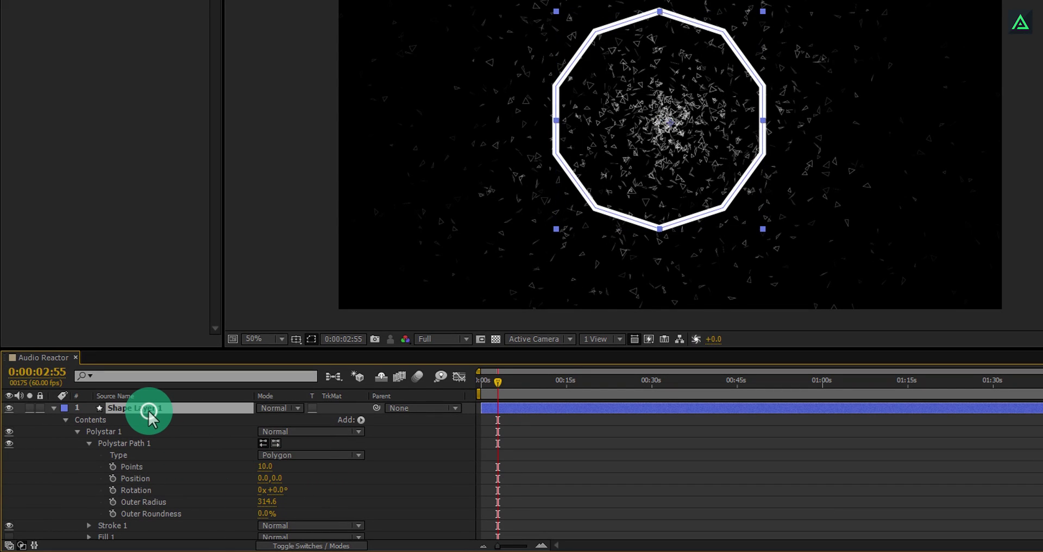
{"action": "key", "text": "ctrl+alt+Home"}
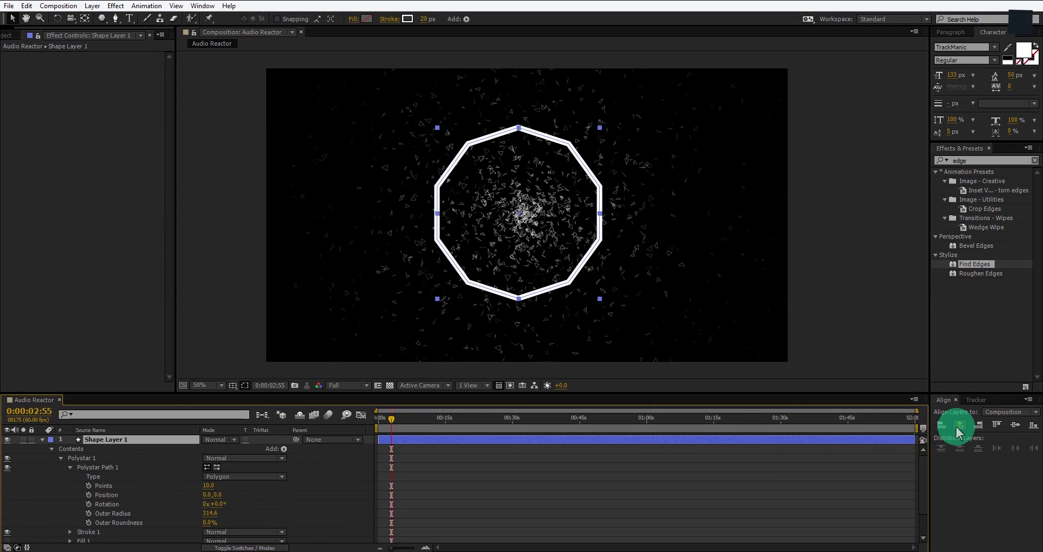
{"action": "left_click", "coordinate": [956, 426]}
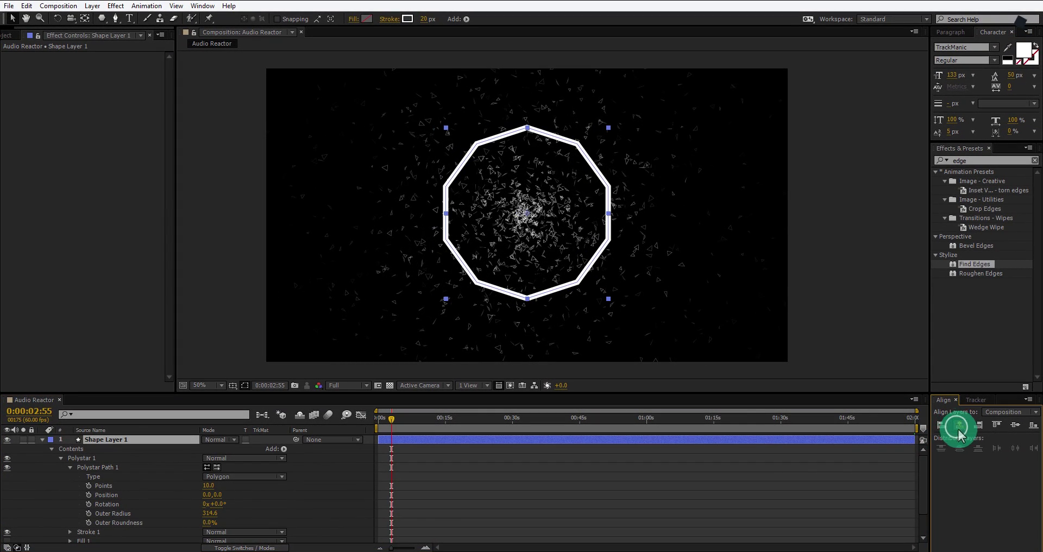
{"action": "left_click", "coordinate": [1015, 426]}
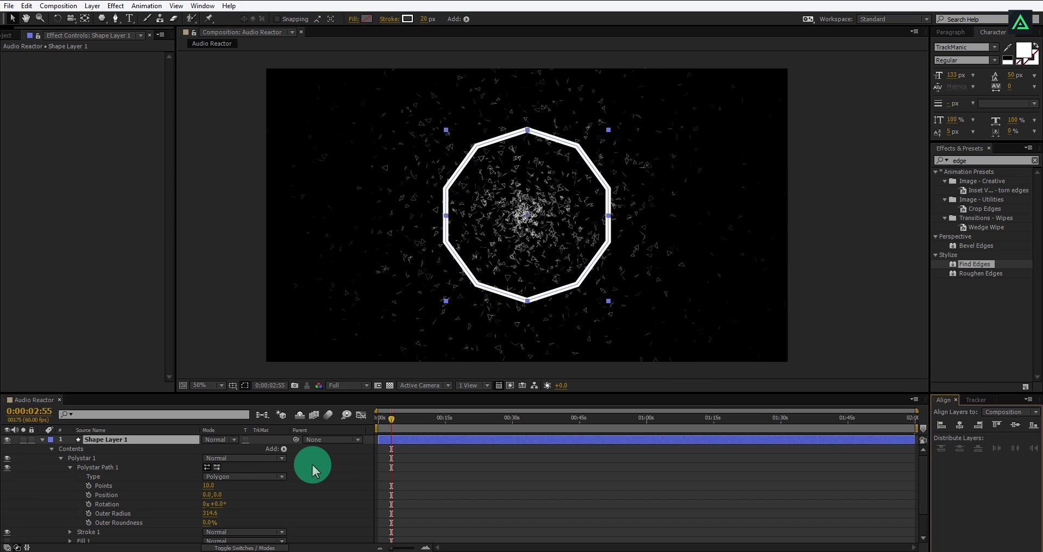
{"action": "left_click", "coordinate": [44, 440]}
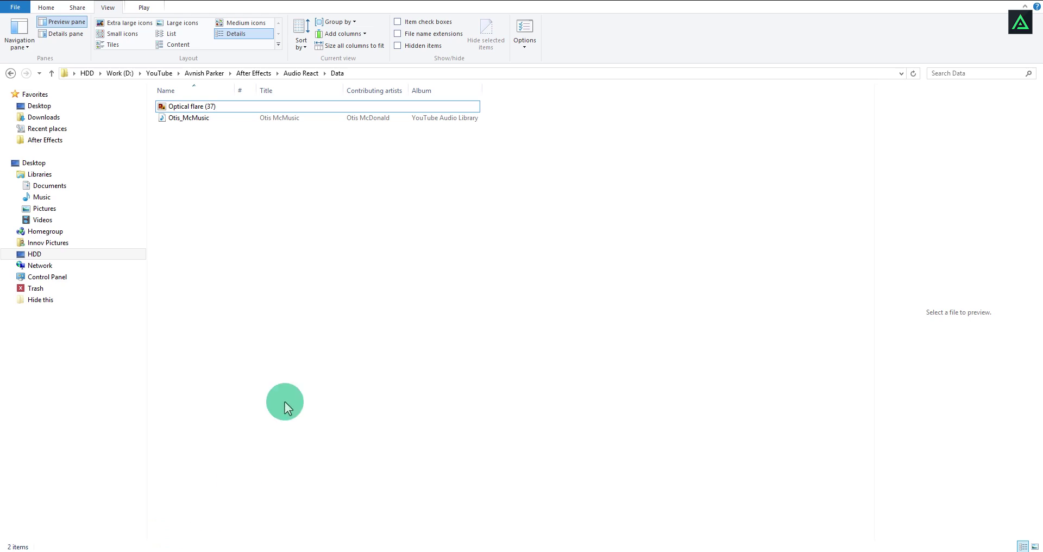
Import Otis_McMusic.mp3 from Explorer into the Project panel.
{"action": "left_click", "coordinate": [160, 118]}
{"action": "left_click_drag", "start_coordinate": [161, 118], "coordinate": [81, 237]}
{"action": "left_click", "coordinate": [37, 162]}
Add Otis_McMusic.mp3 to Audio Reactor as layer 3 and reveal its waveform.
{"action": "left_click_drag", "start_coordinate": [35, 142], "coordinate": [74, 461]}
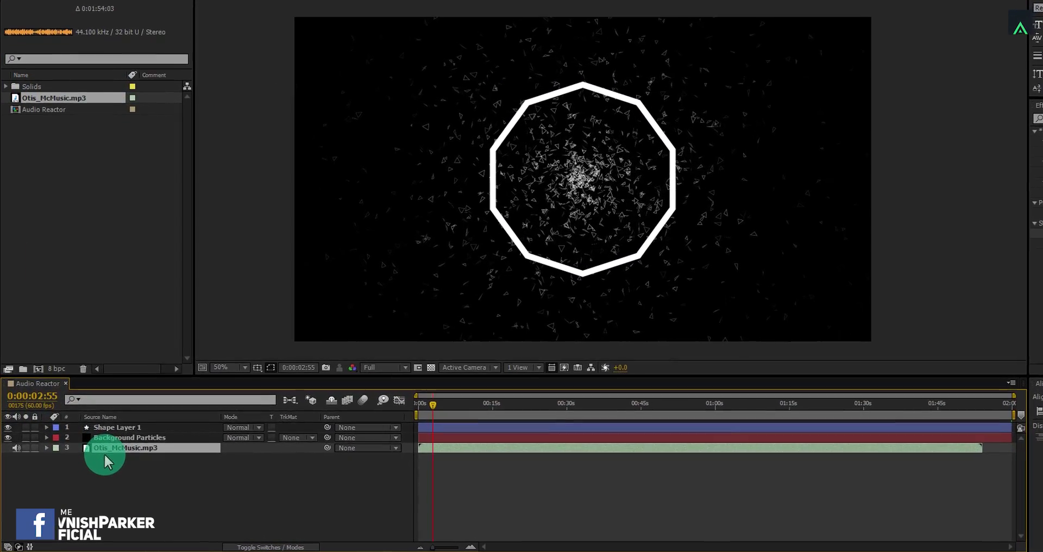
{"action": "key", "text": "l"}
{"action": "key", "text": "l"}
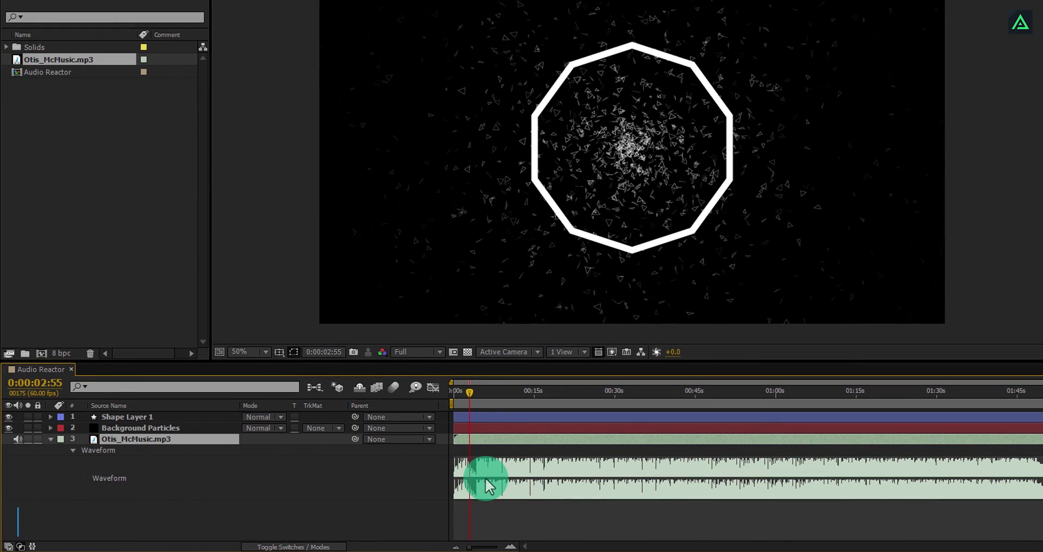
{"action": "mouse_move", "coordinate": [471, 393]}
{"action": "left_mouse_down"}
{"action": "mouse_move", "coordinate": [452, 394]}
{"action": "mouse_move", "coordinate": [461, 393]}
{"action": "left_mouse_up"}
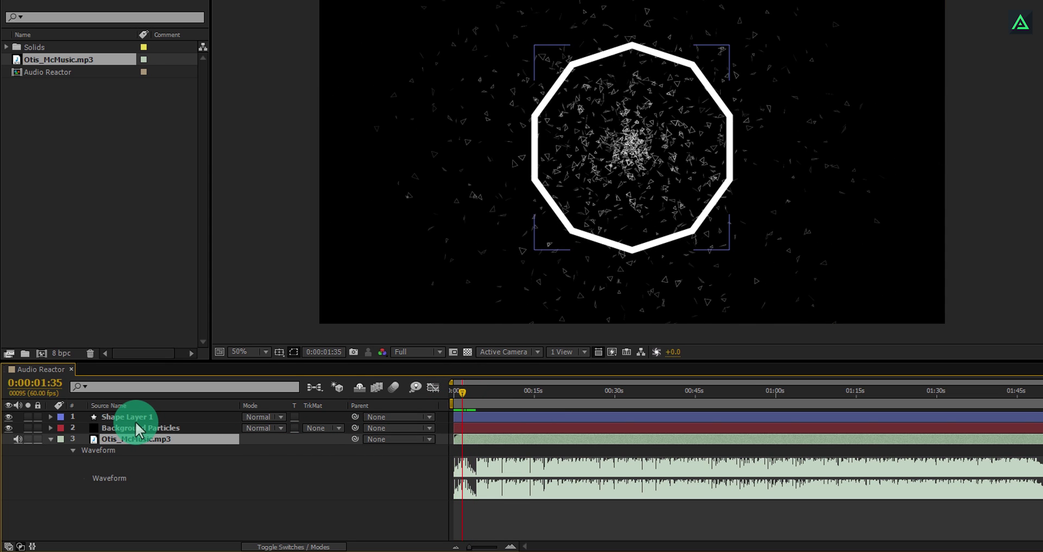
Convert the music layer's audio to keyframes and reveal the Audio Amplitude channel sliders.
{"action": "right_click", "coordinate": [178, 439]}
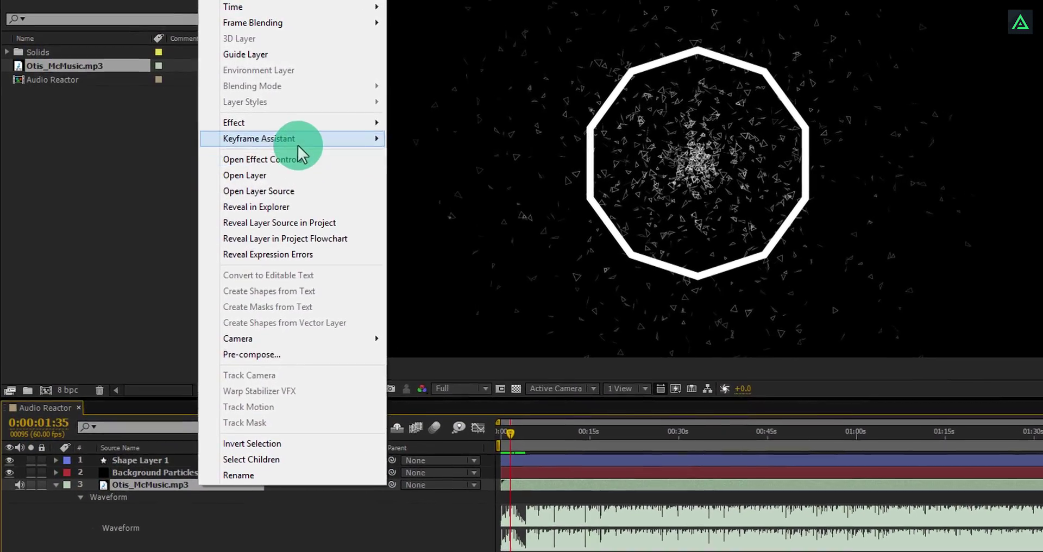
{"action": "mouse_move", "coordinate": [274, 132]}
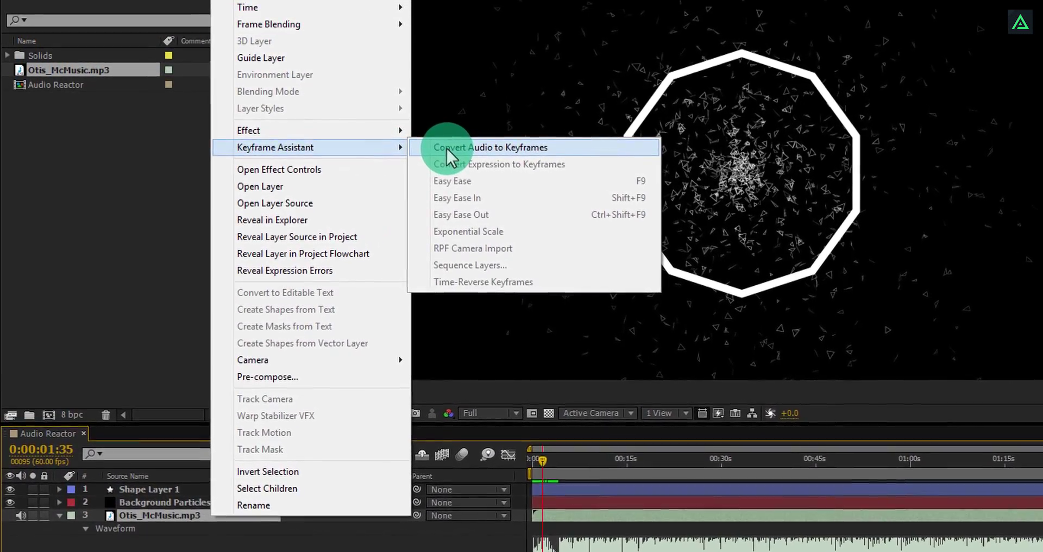
{"action": "left_click", "coordinate": [448, 148]}
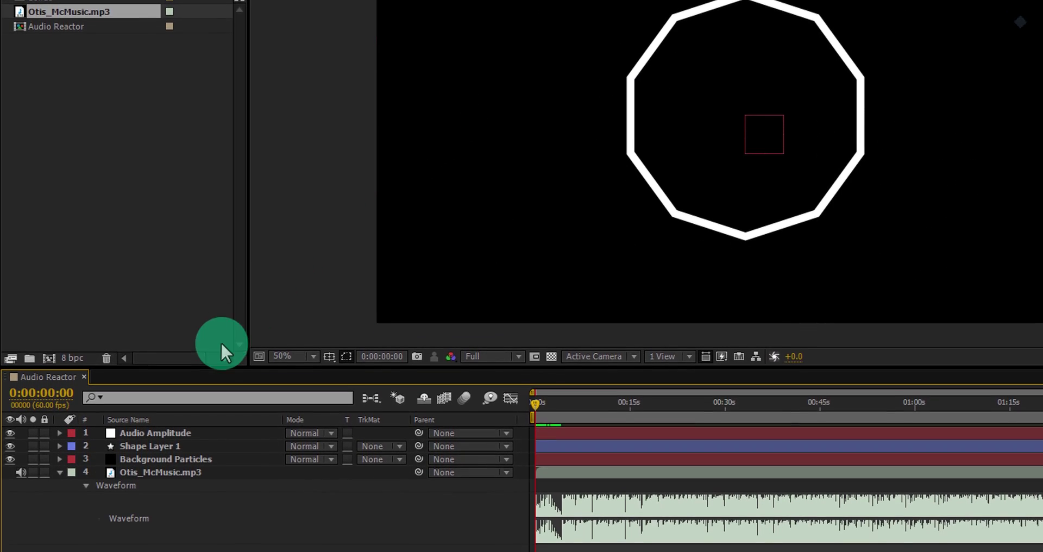
{"action": "left_click", "coordinate": [149, 394]}
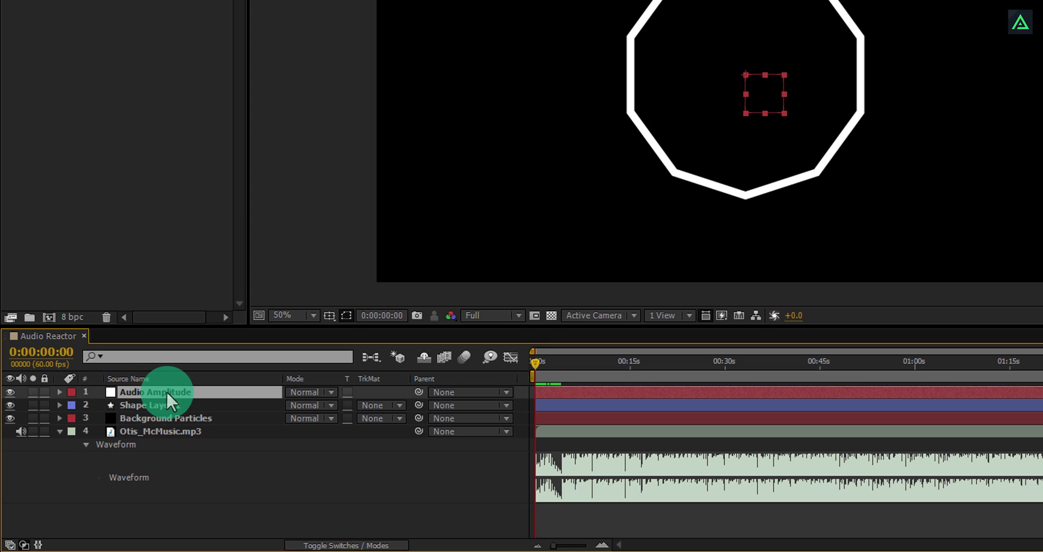
{"action": "key", "text": "u"}
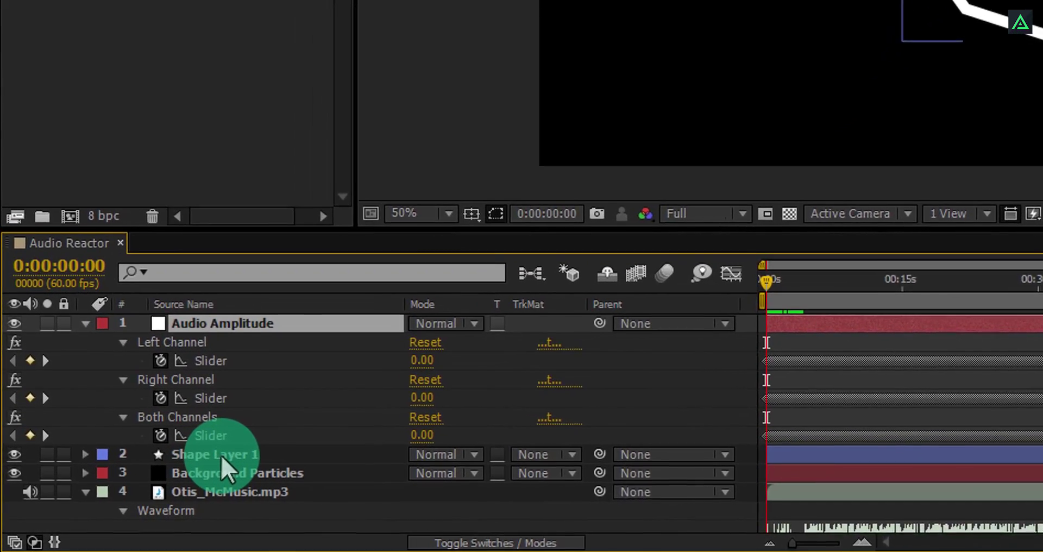
Add a Zig Zag operator to Shape Layer 1's contents.
{"action": "left_click", "coordinate": [209, 467]}
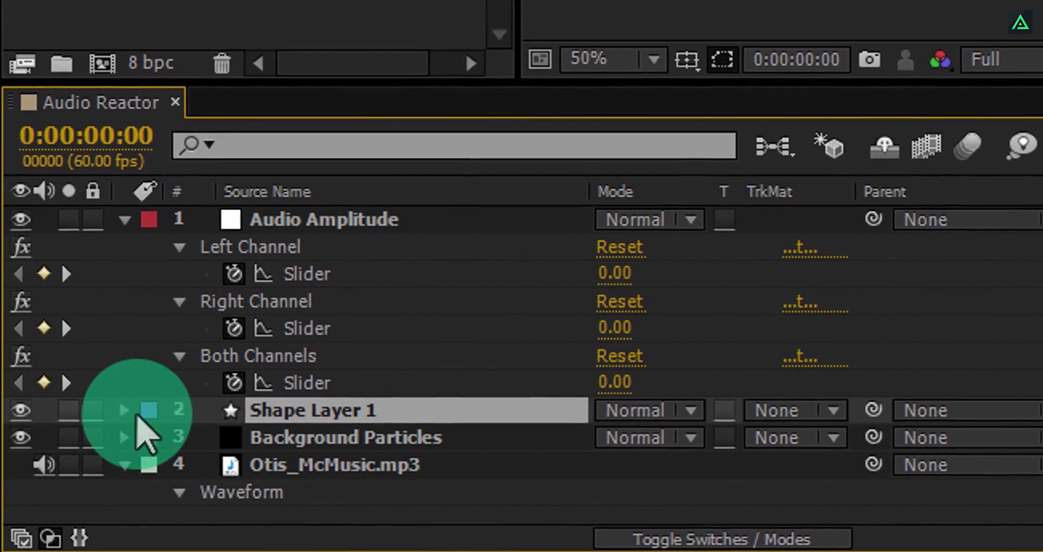
{"action": "left_click", "coordinate": [116, 418]}
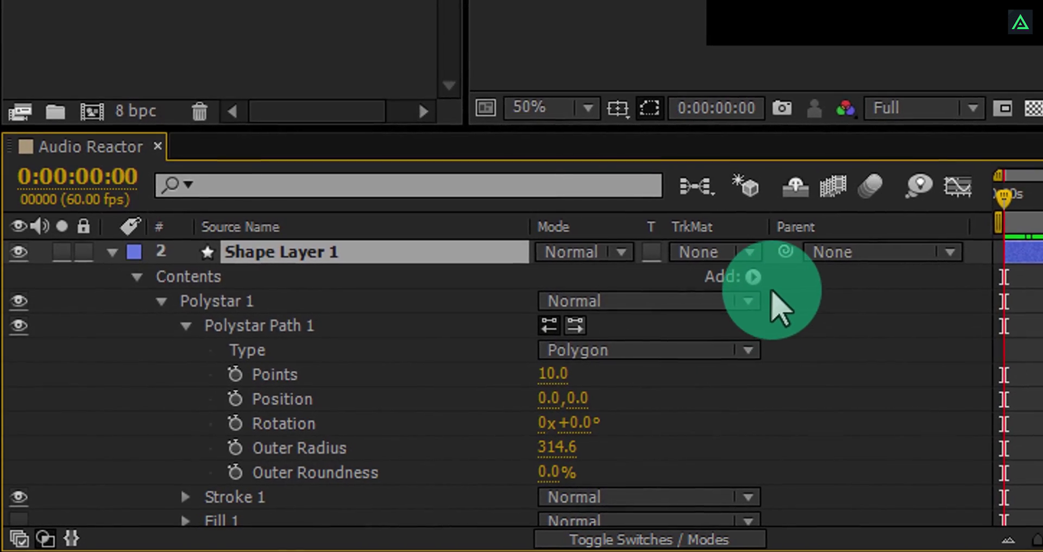
{"action": "left_click", "coordinate": [742, 281]}
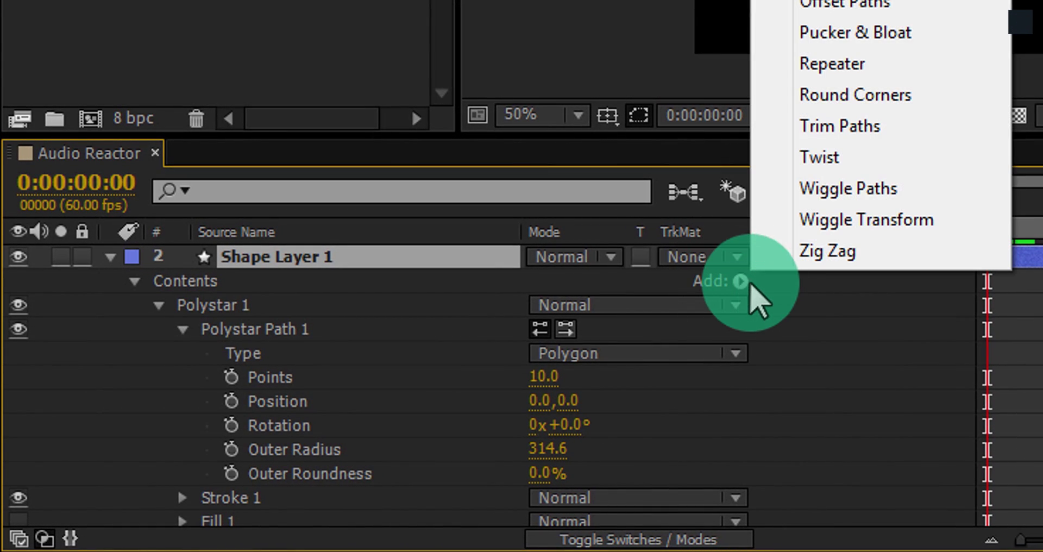
{"action": "left_click", "coordinate": [827, 264]}
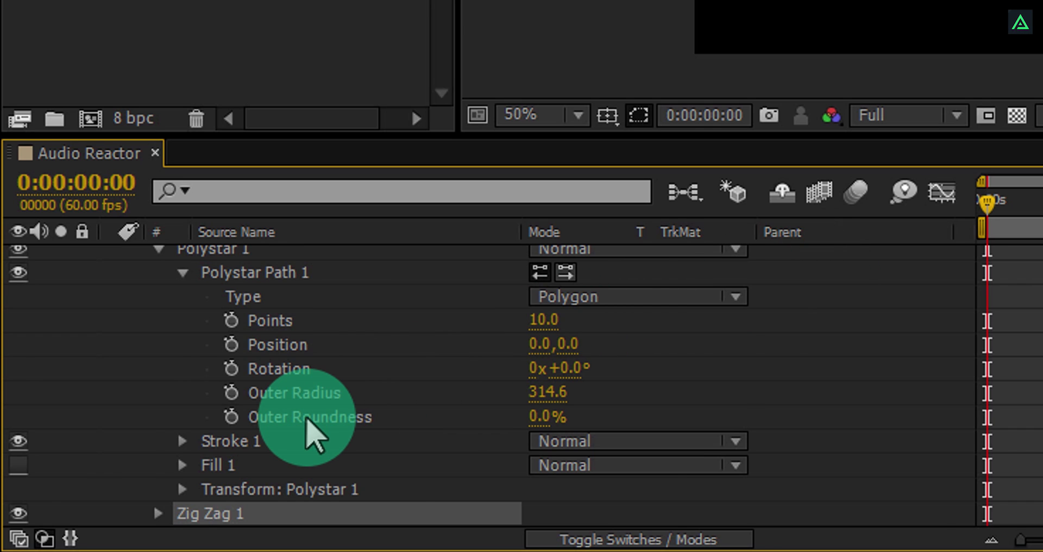
{"action": "scroll", "coordinate": [315, 433], "scroll_direction": "down", "scroll_amount": 3}
Set Zig Zag 1's Ridges per segment and Size both to 0.
{"action": "left_click", "coordinate": [158, 441]}
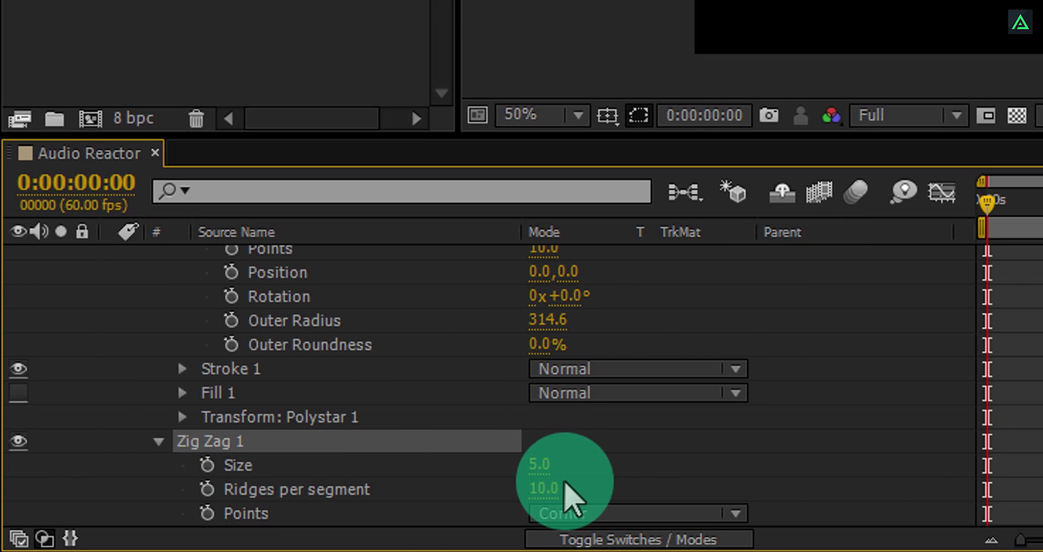
{"action": "left_click", "coordinate": [545, 488]}
{"action": "type", "text": "0"}
{"action": "key", "text": "Return"}
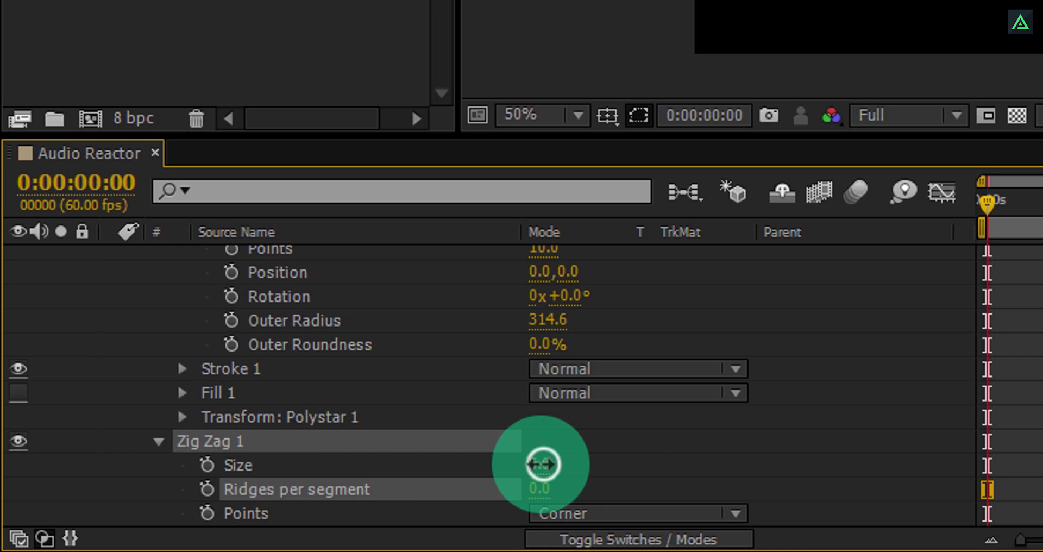
{"action": "left_click", "coordinate": [542, 465]}
{"action": "type", "text": "0"}
{"action": "key", "text": "Return"}
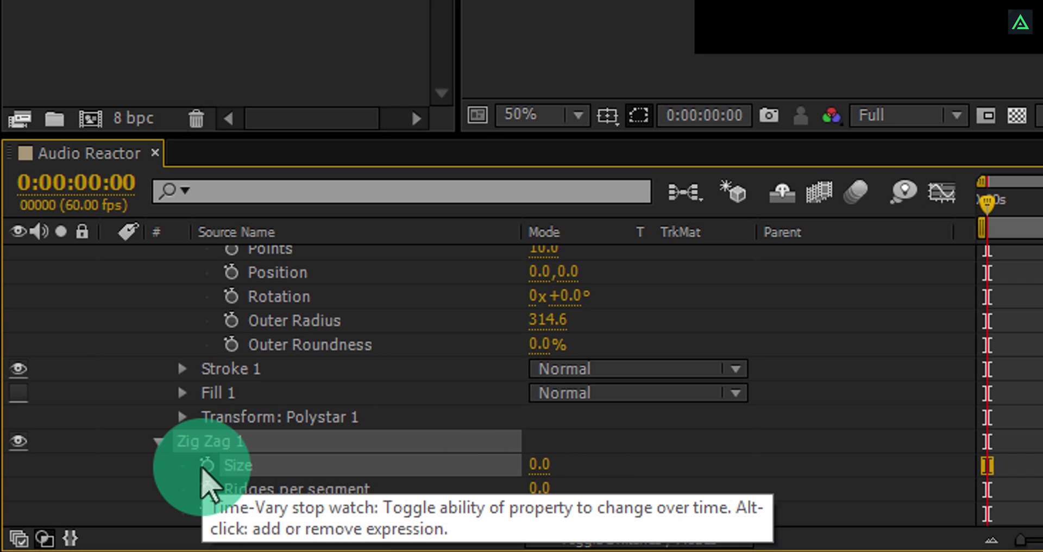
Add a Zig Zag Size expression pickwhipped to Audio Amplitude's Both Channels slider.
{"action": "key", "text": "alt"}
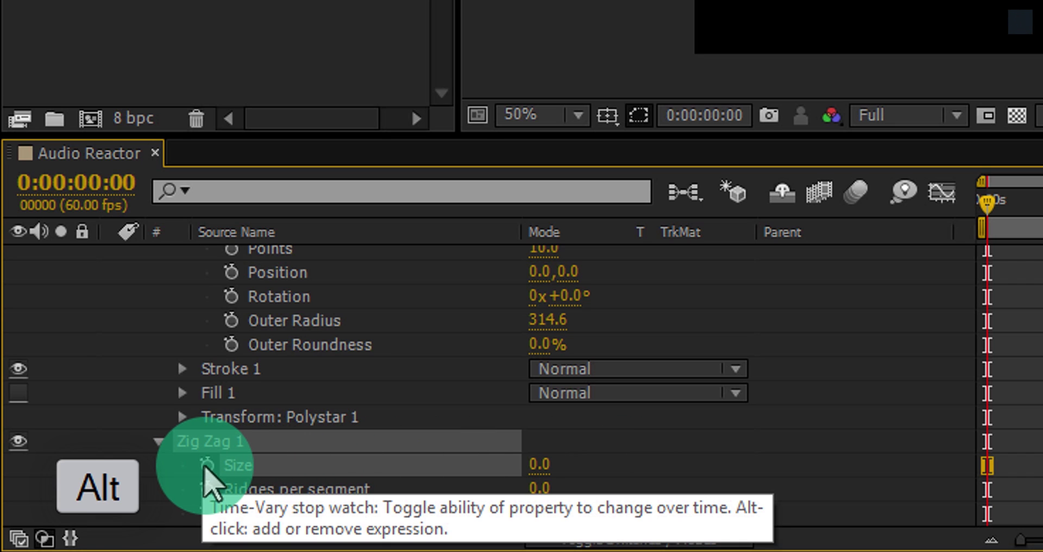
{"action": "left_click", "coordinate": [206, 466], "text": "alt"}
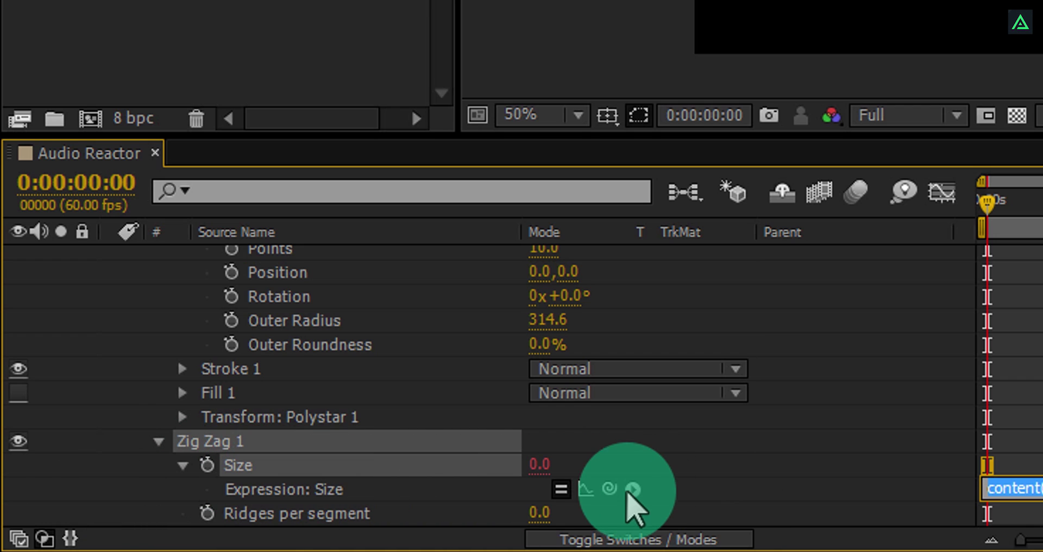
{"action": "left_click_drag", "start_coordinate": [609, 487], "coordinate": [274, 404]}
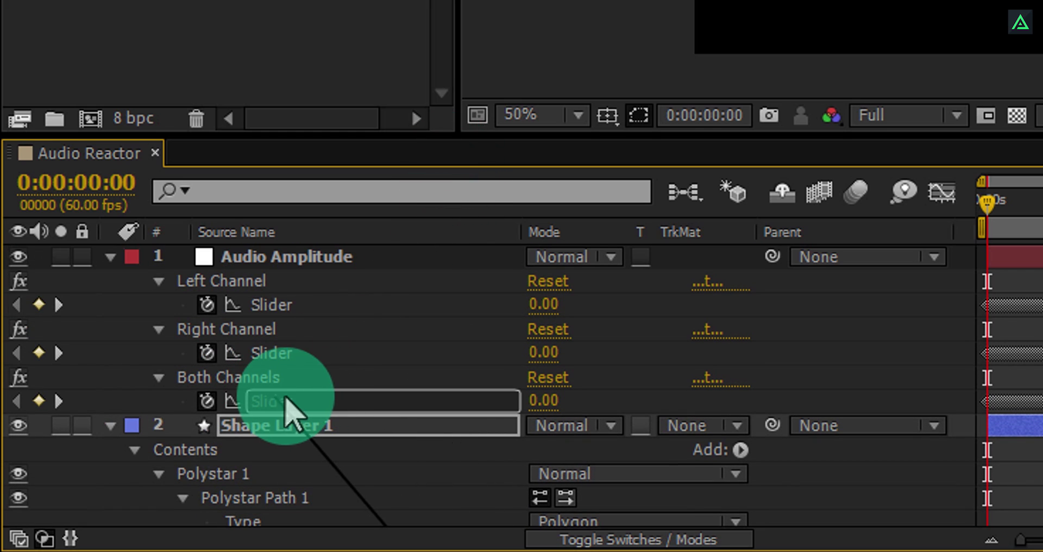
{"action": "left_click_drag", "start_coordinate": [285, 400], "coordinate": [298, 403]}
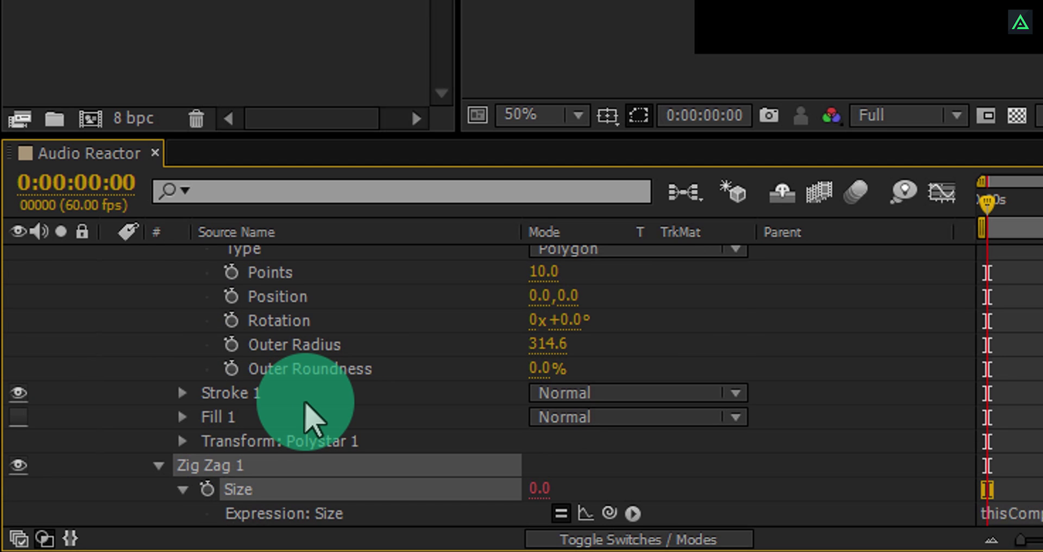
Reveal the Audio Amplitude channel sliders and preview the frame around ten seconds.
{"action": "scroll", "coordinate": [305, 404], "scroll_direction": "up", "scroll_amount": 5}
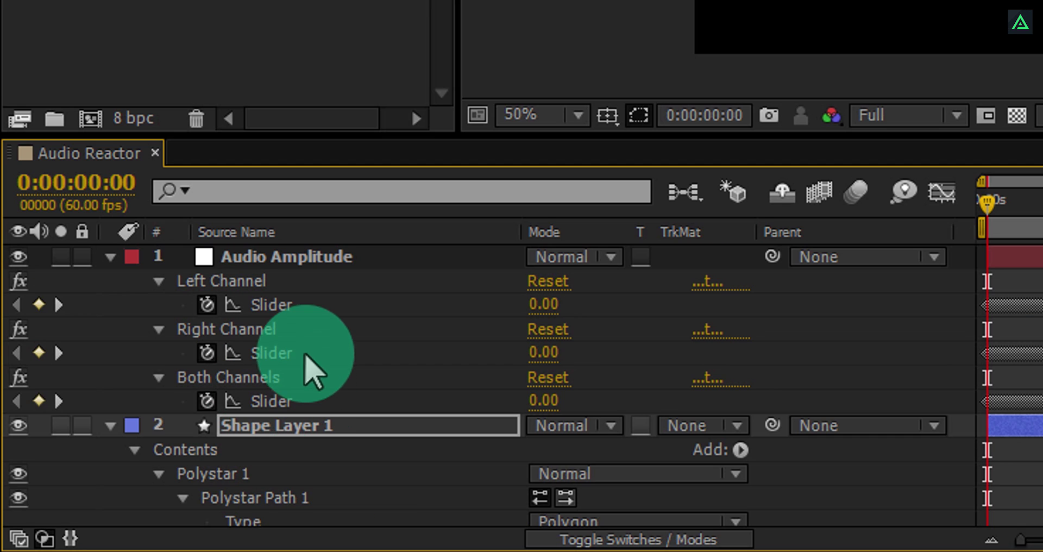
{"action": "left_click", "coordinate": [302, 261]}
{"action": "key", "text": "u"}
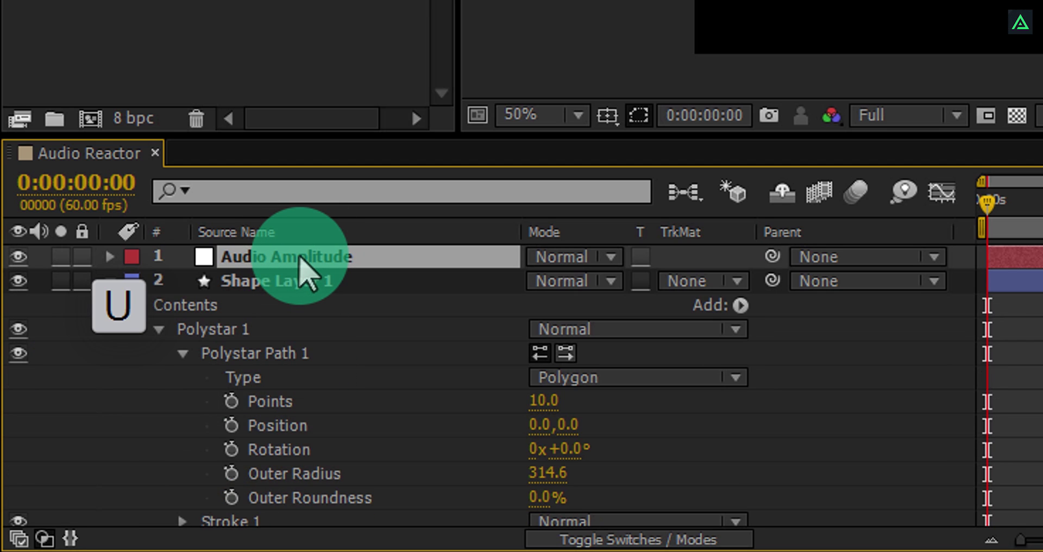
{"action": "key", "text": "u"}
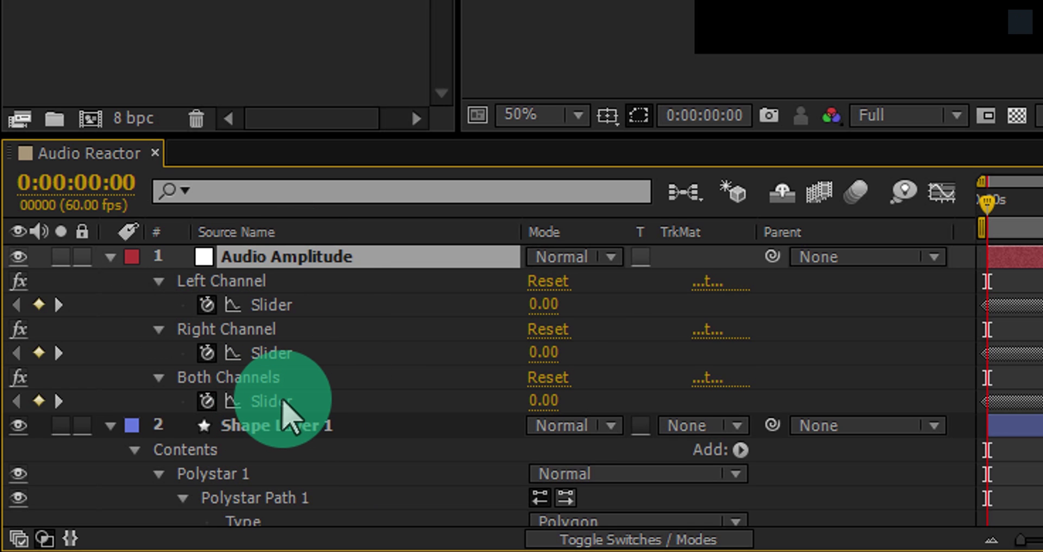
{"action": "scroll", "coordinate": [326, 412], "scroll_direction": "down", "scroll_amount": 5}
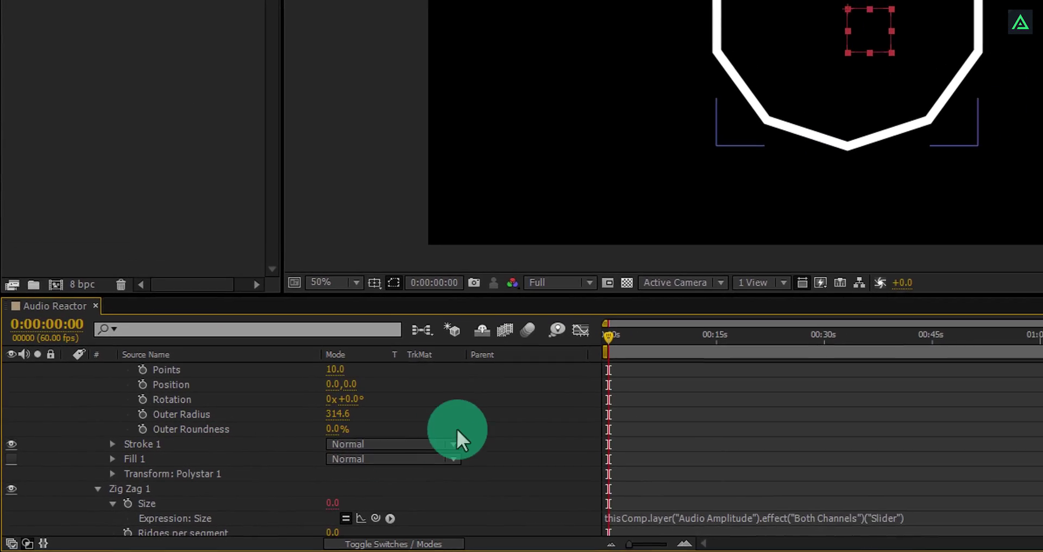
{"action": "left_click_drag", "start_coordinate": [538, 367], "coordinate": [494, 383]}
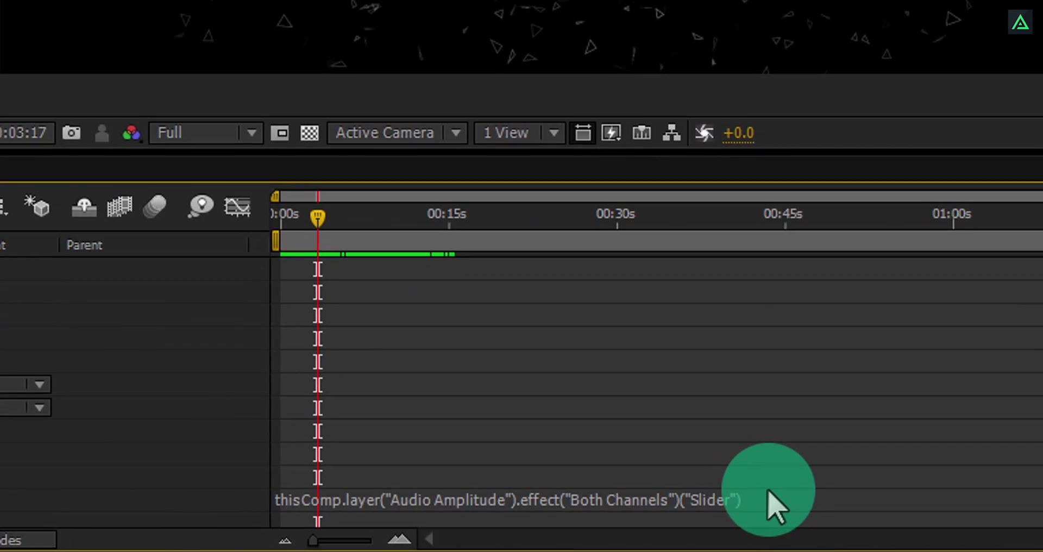
Append *4 to the Zig Zag Size expression and preview the star.
{"action": "left_click", "coordinate": [724, 522]}
{"action": "left_click", "coordinate": [780, 477]}
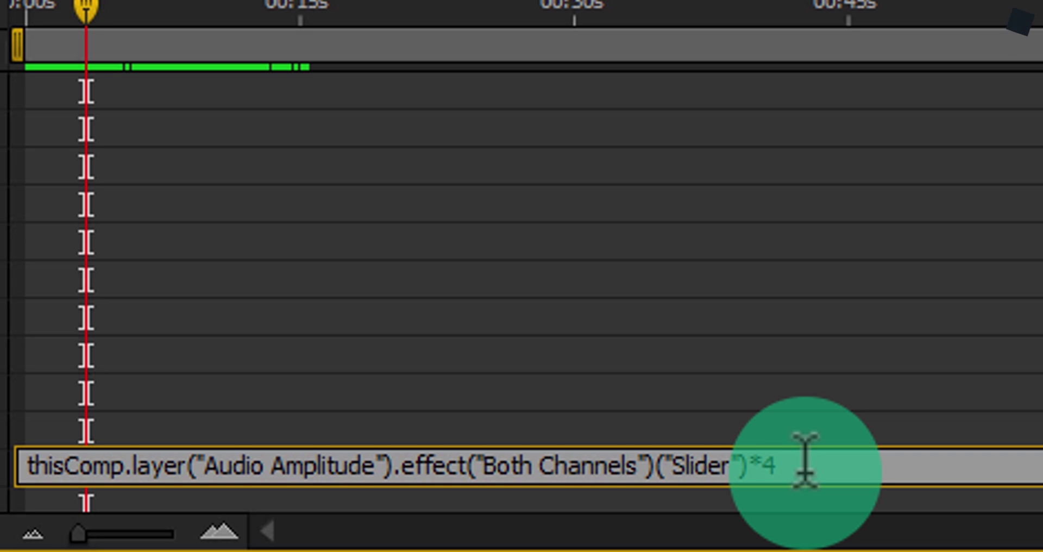
{"action": "left_click", "coordinate": [865, 417]}
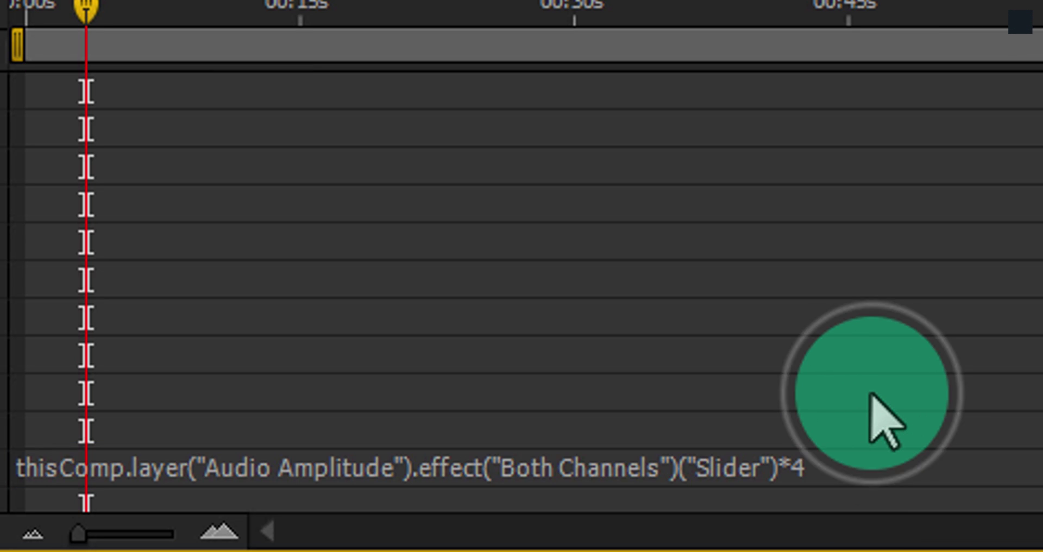
{"action": "left_click_drag", "start_coordinate": [90, 17], "coordinate": [175, 16]}
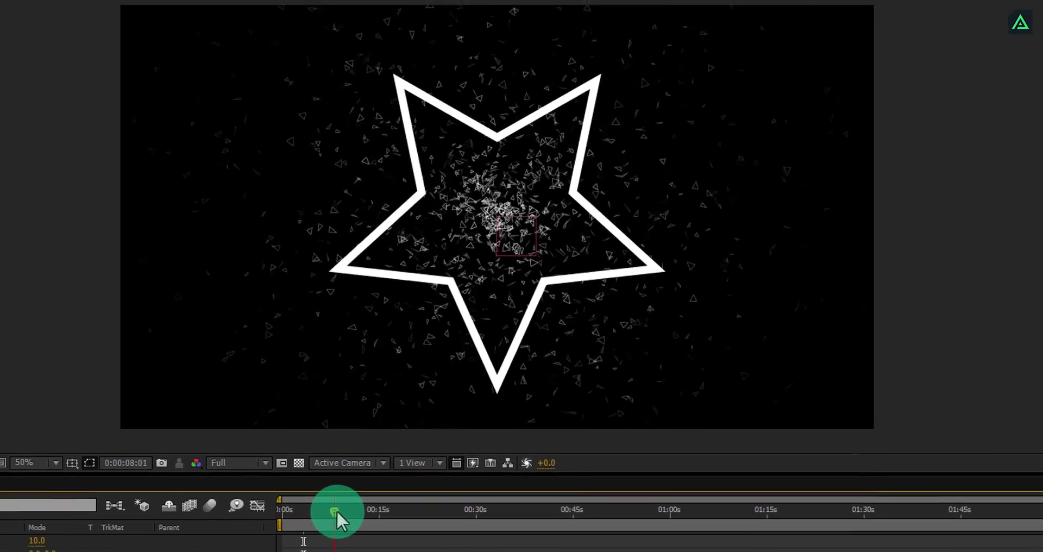
{"action": "mouse_move", "coordinate": [336, 511]}
{"action": "left_mouse_down"}
{"action": "mouse_move", "coordinate": [366, 513]}
{"action": "mouse_move", "coordinate": [356, 513]}
{"action": "left_mouse_up"}
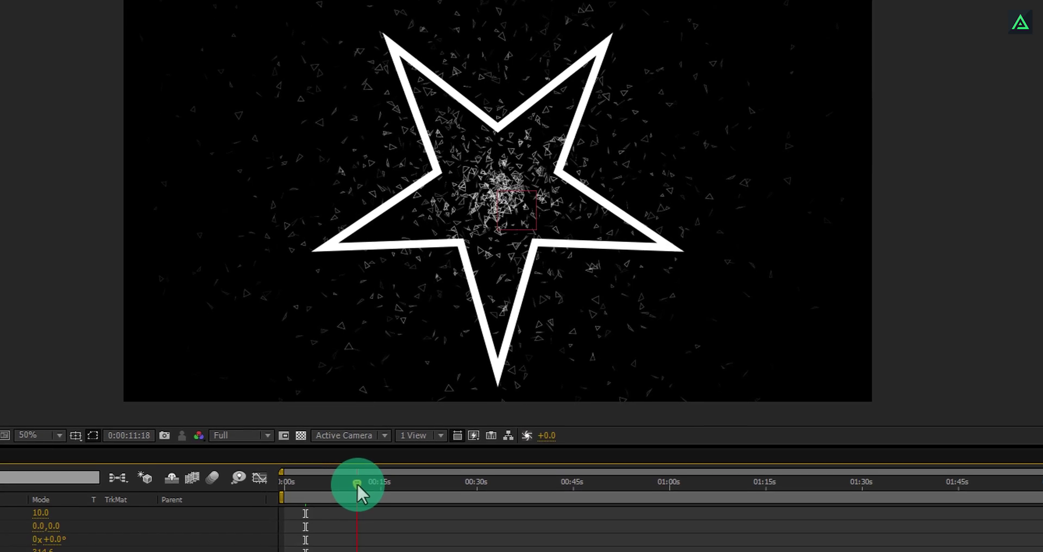
Change the Size expression multiplier to *2 and preview around fifteen seconds.
{"action": "left_click", "coordinate": [583, 522]}
{"action": "left_click", "coordinate": [581, 520]}
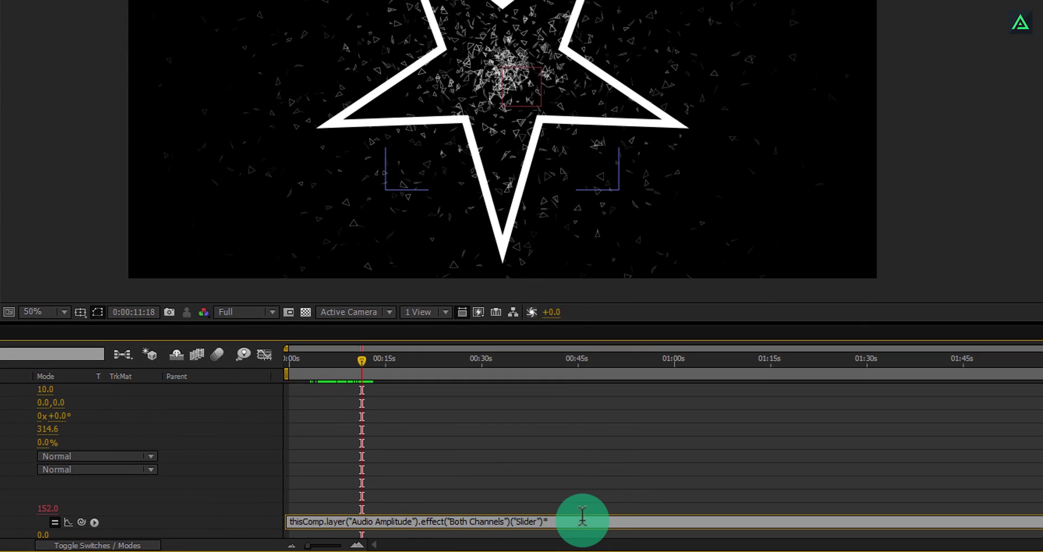
{"action": "left_click", "coordinate": [569, 504]}
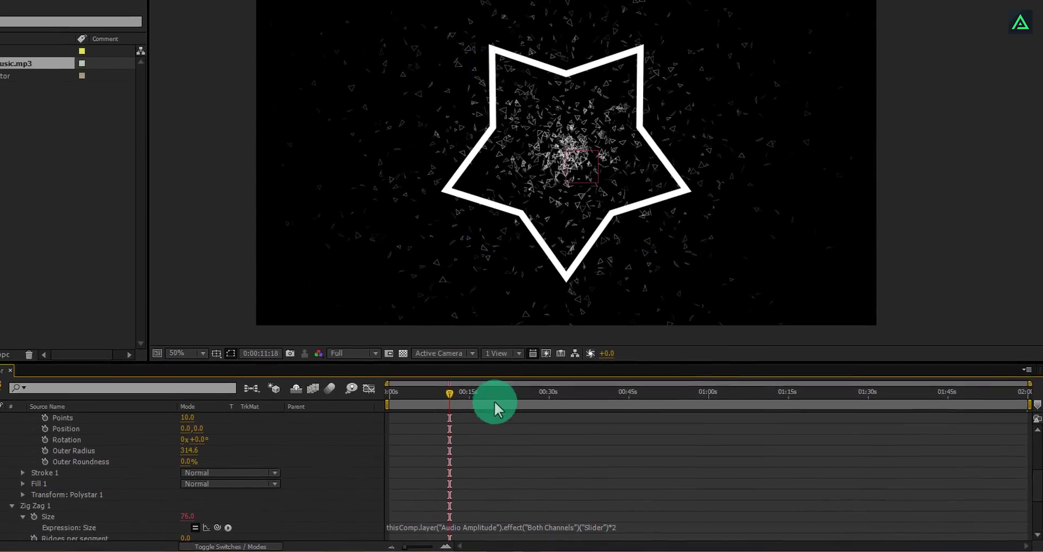
{"action": "mouse_move", "coordinate": [493, 401]}
{"action": "left_mouse_down"}
{"action": "mouse_move", "coordinate": [470, 392]}
{"action": "mouse_move", "coordinate": [485, 403]}
{"action": "mouse_move", "coordinate": [475, 403]}
{"action": "left_mouse_up"}
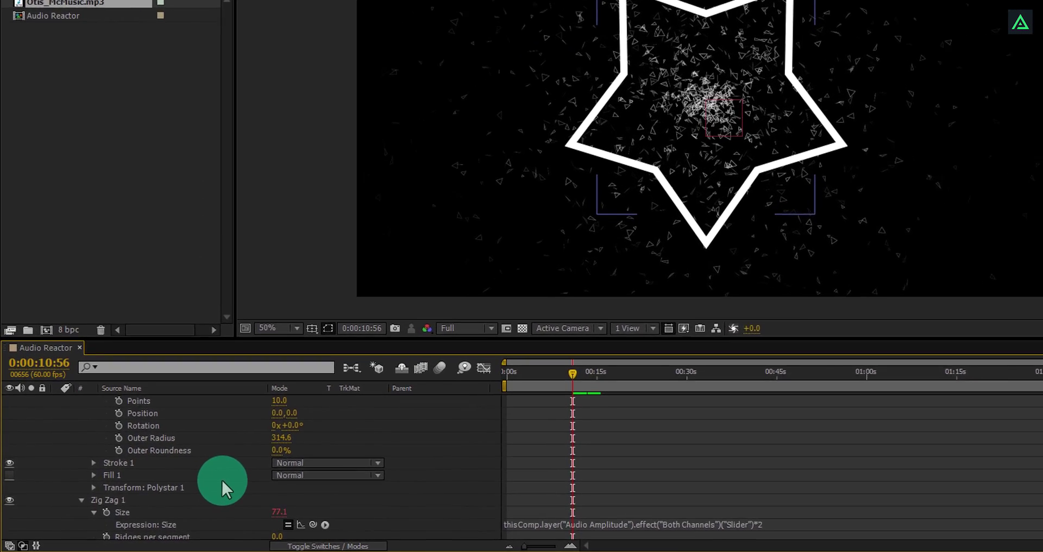
Add a Twist operator to the star and scrub its Angle to about 157.
{"action": "scroll", "coordinate": [179, 487], "scroll_direction": "up", "scroll_amount": 3}
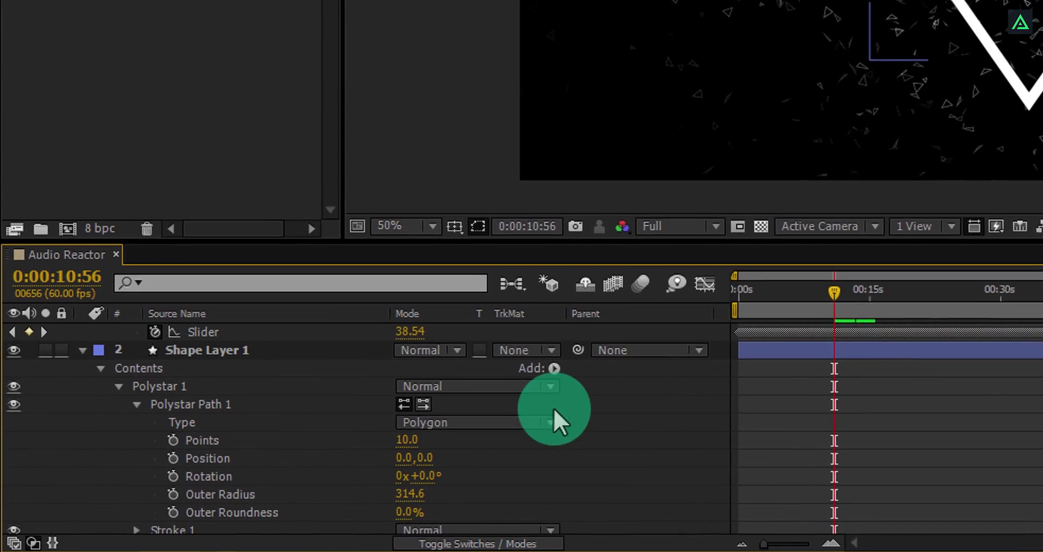
{"action": "left_click", "coordinate": [482, 391]}
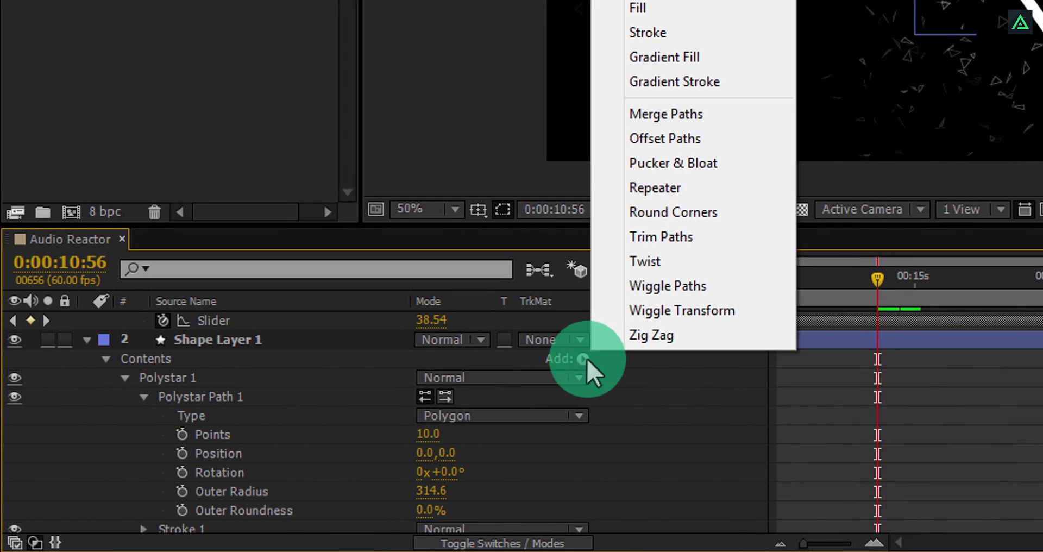
{"action": "left_click", "coordinate": [663, 259]}
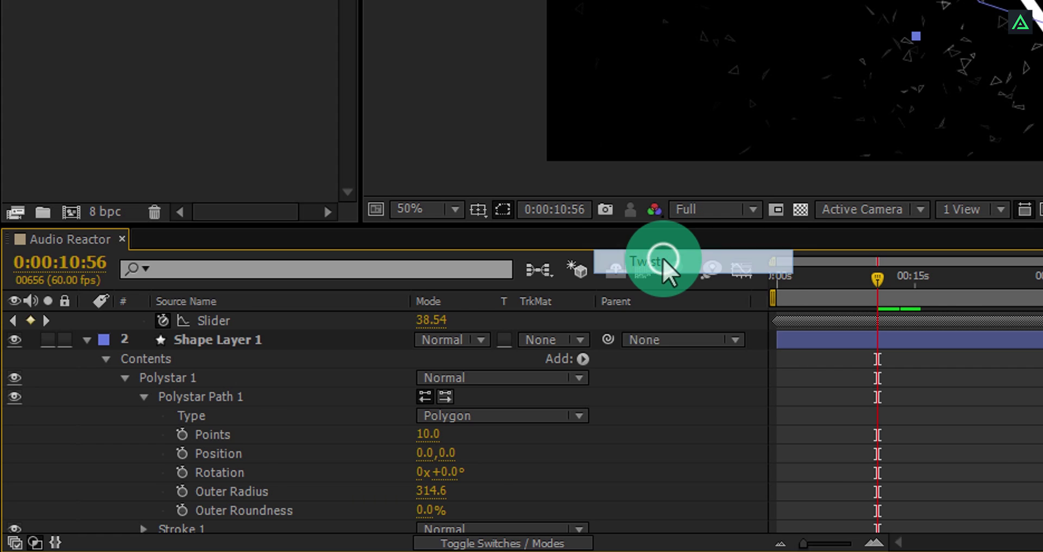
{"action": "scroll", "coordinate": [278, 448], "scroll_direction": "down", "scroll_amount": 1}
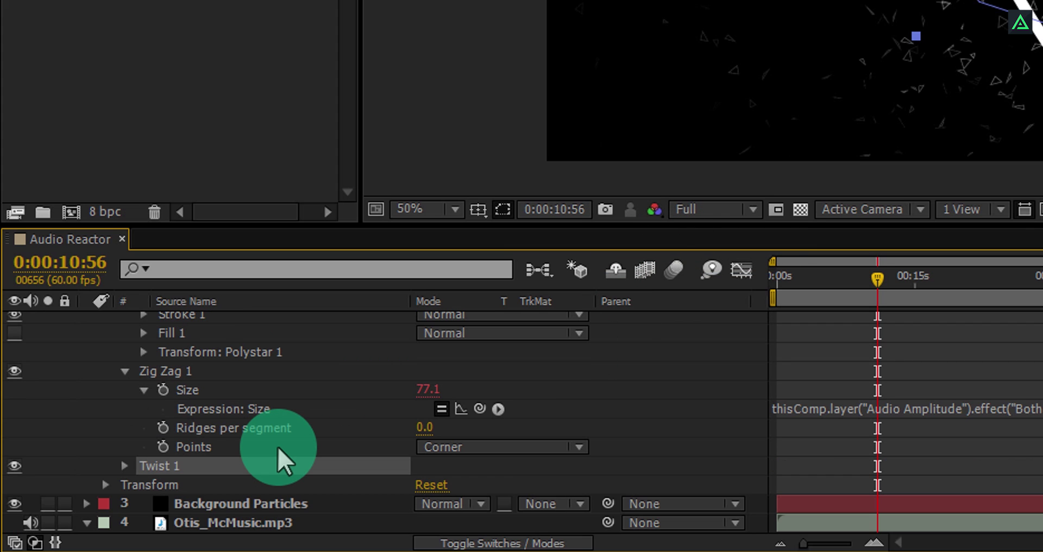
{"action": "left_click", "coordinate": [125, 466]}
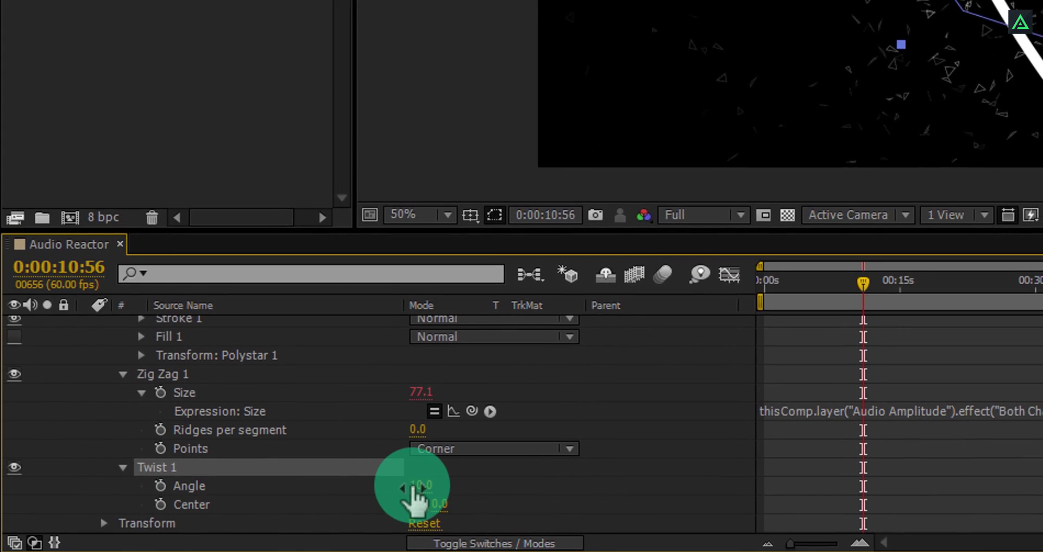
{"action": "left_click_drag", "start_coordinate": [418, 486], "coordinate": [491, 471]}
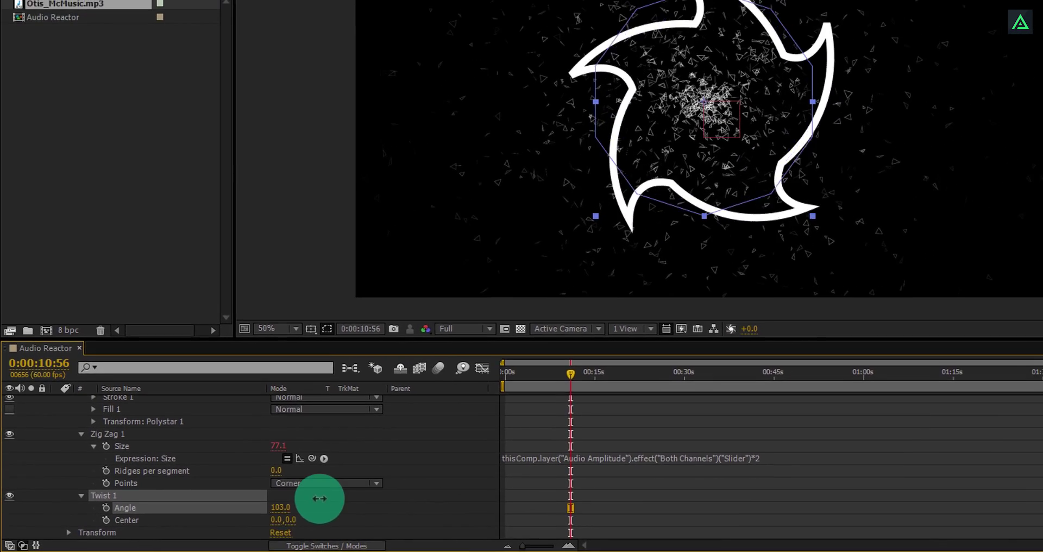
{"action": "mouse_move", "coordinate": [320, 498]}
{"action": "left_mouse_down"}
{"action": "mouse_move", "coordinate": [130, 501]}
{"action": "mouse_move", "coordinate": [379, 502]}
{"action": "mouse_move", "coordinate": [308, 507]}
{"action": "left_mouse_up"}
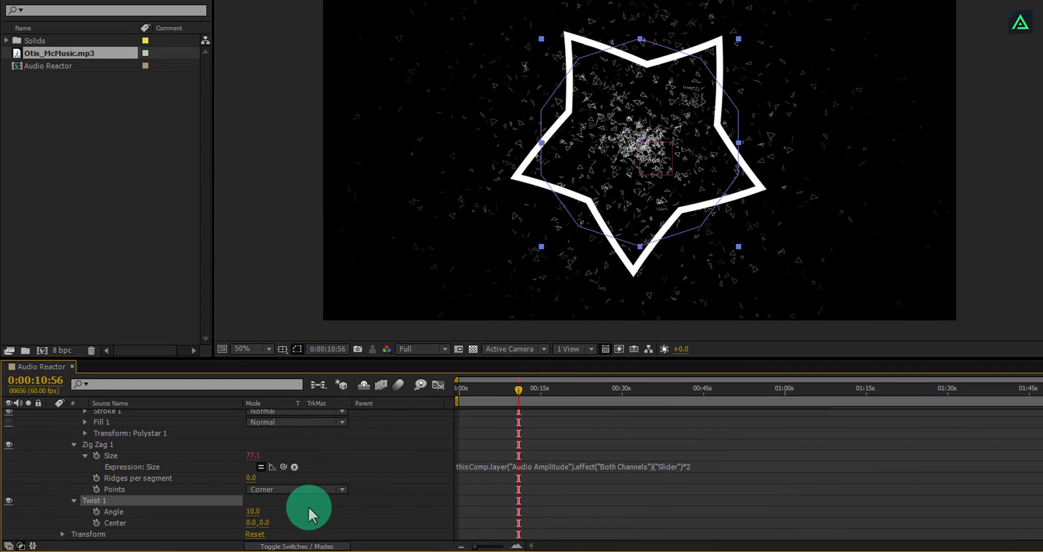
Drive the Twist Angle with the Both Channels slider via an expression multiplied by 5.
{"action": "left_click", "coordinate": [96, 511], "text": "alt"}
{"action": "left_click", "coordinate": [251, 534]}
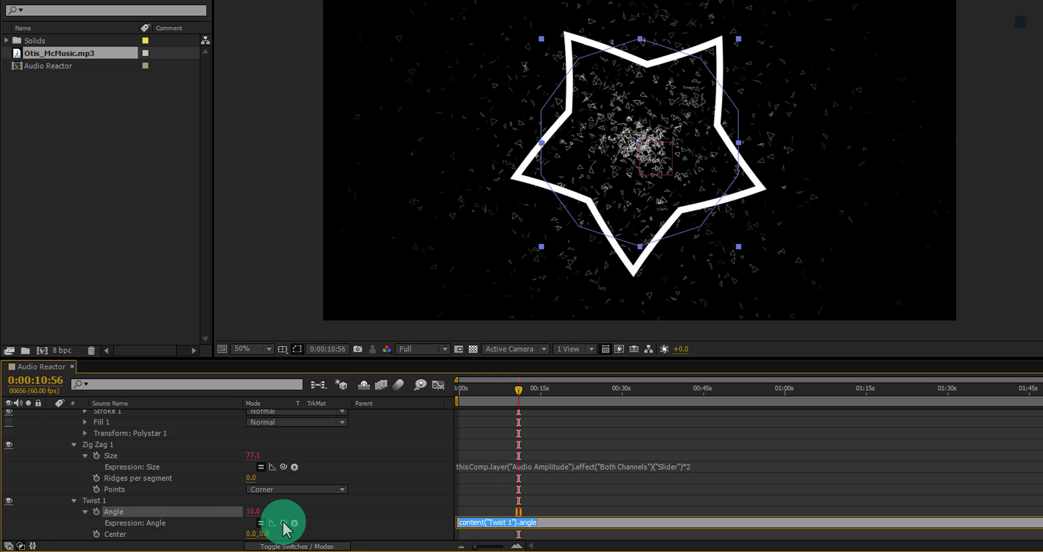
{"action": "left_click_drag", "start_coordinate": [229, 422], "coordinate": [138, 482]}
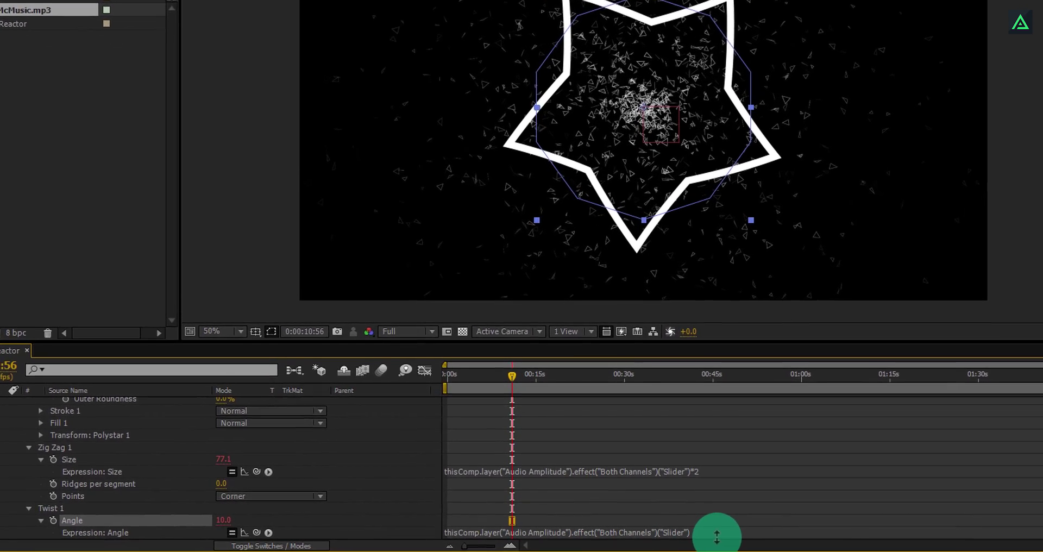
{"action": "left_click", "coordinate": [730, 524]}
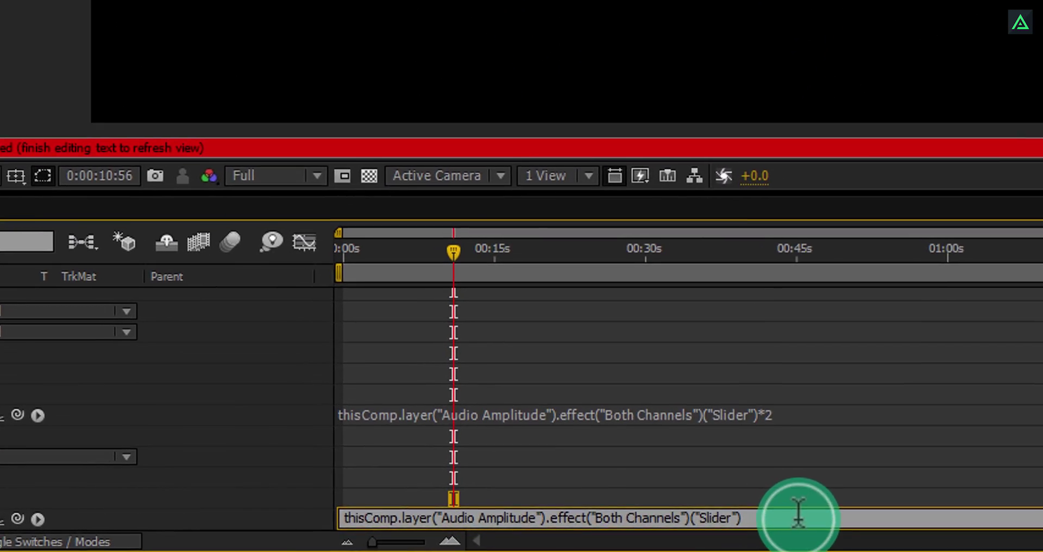
{"action": "left_click", "coordinate": [730, 526]}
{"action": "type", "text": "*"}
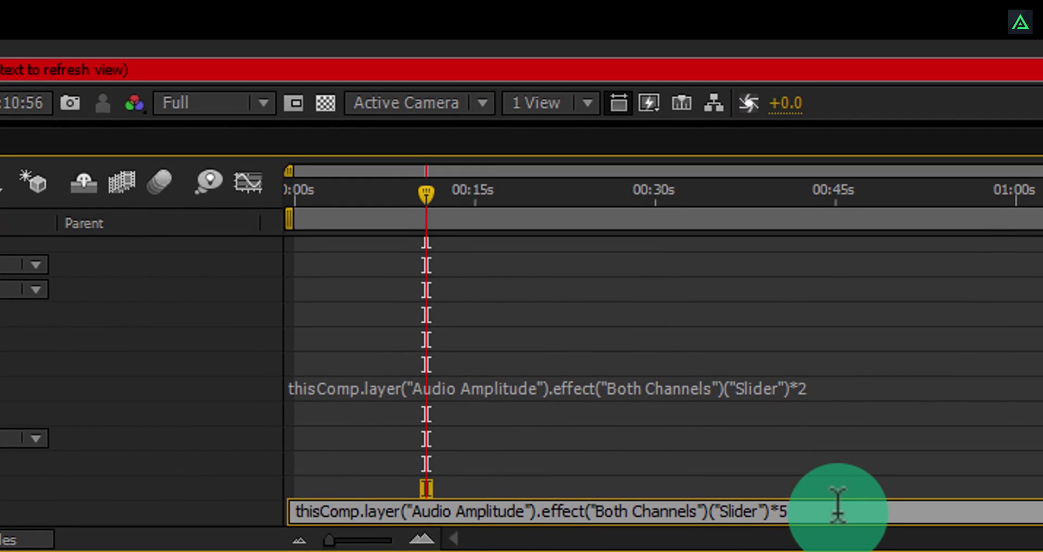
{"action": "left_click", "coordinate": [791, 504]}
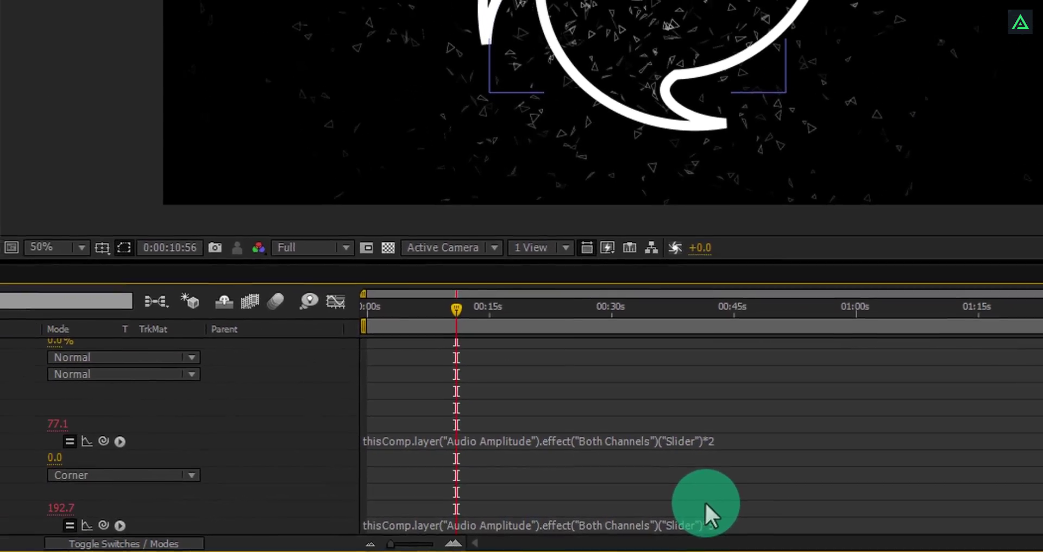
{"action": "key", "text": "KP_0"}
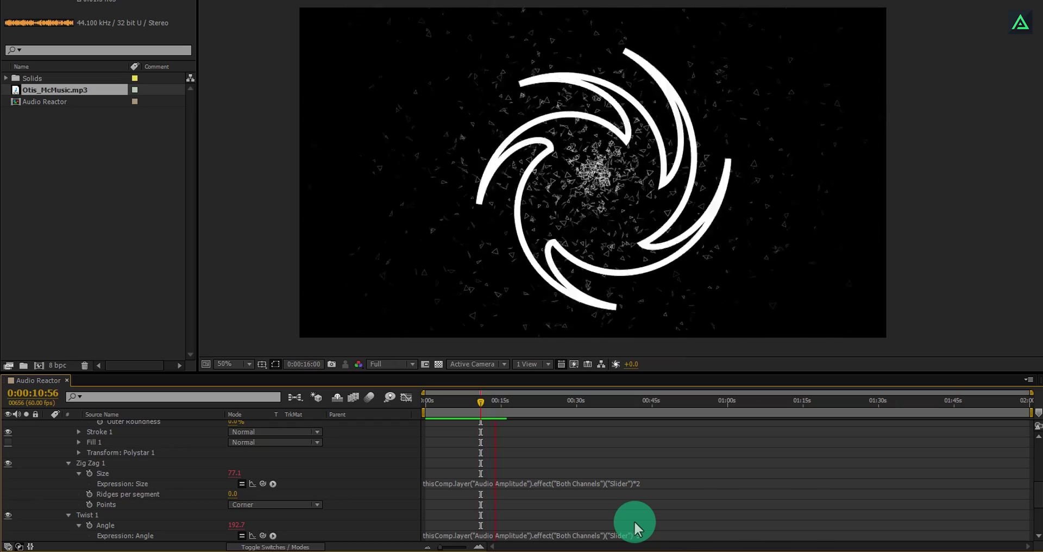
{"action": "left_click", "coordinate": [480, 402]}
{"action": "left_click_drag", "start_coordinate": [480, 399], "coordinate": [487, 399]}
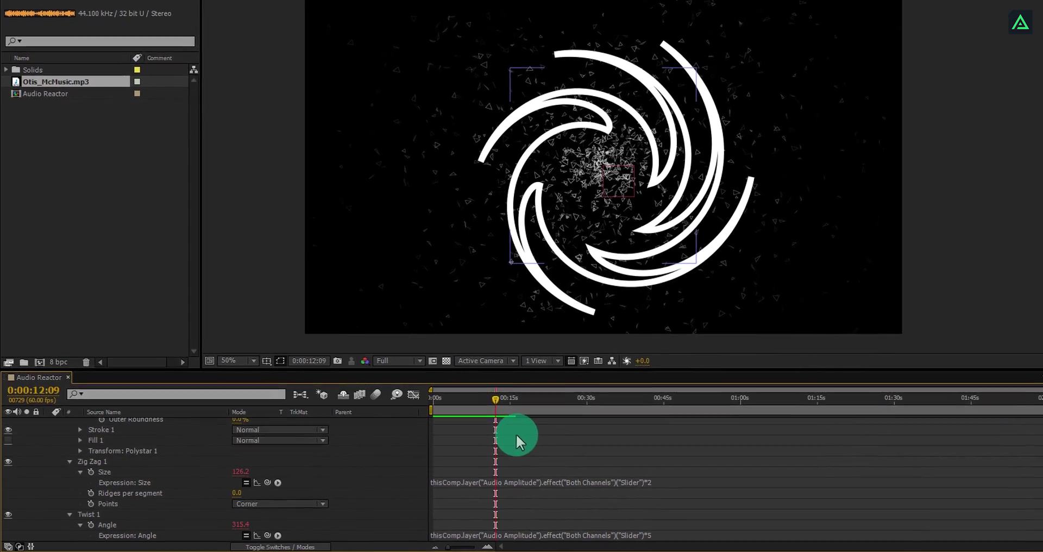
Scale Shape Layer 1 down to about 57%.
{"action": "scroll", "coordinate": [198, 441], "scroll_direction": "up", "scroll_amount": 8}
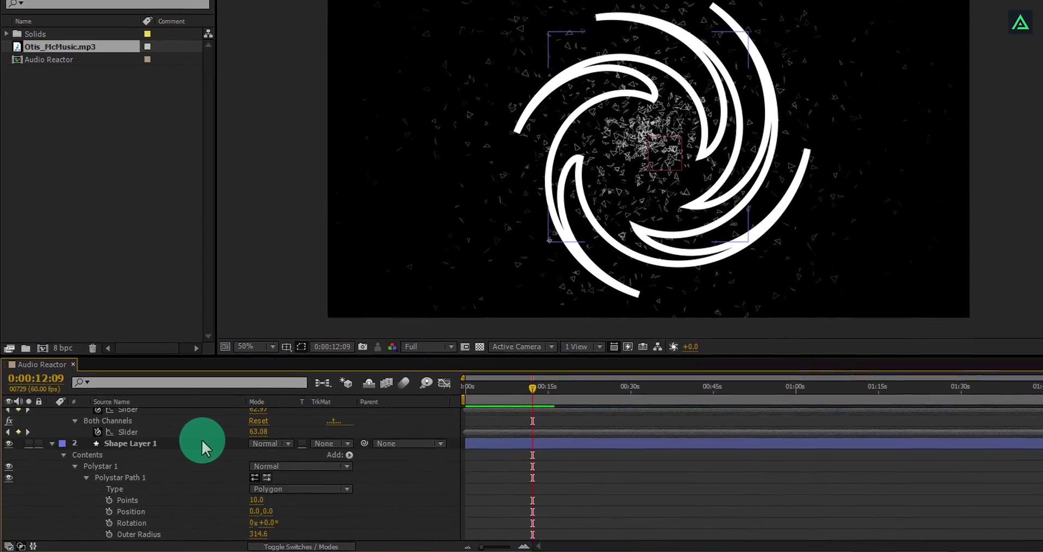
{"action": "left_click", "coordinate": [125, 472]}
{"action": "key", "text": "s"}
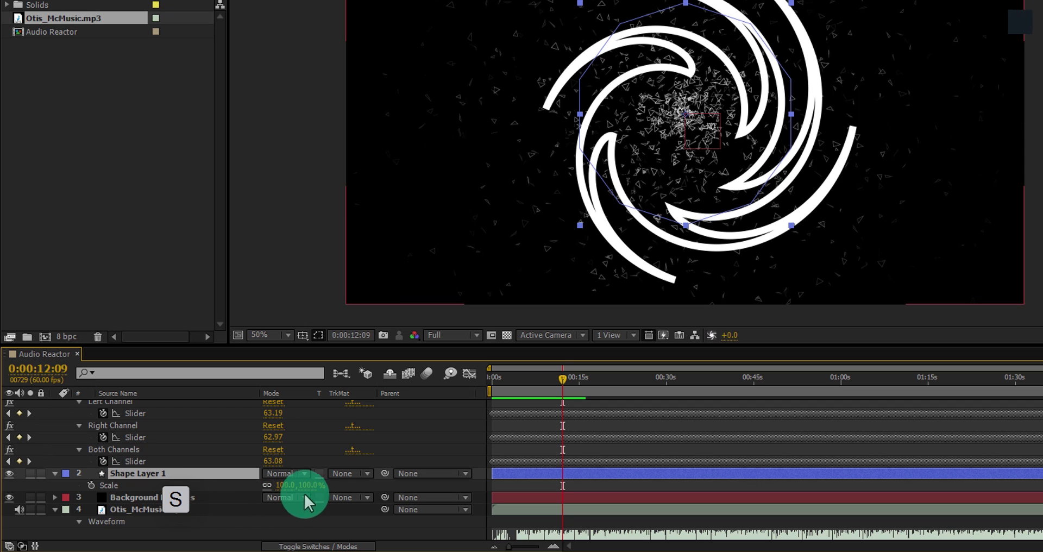
{"action": "left_click_drag", "start_coordinate": [307, 486], "coordinate": [282, 489]}
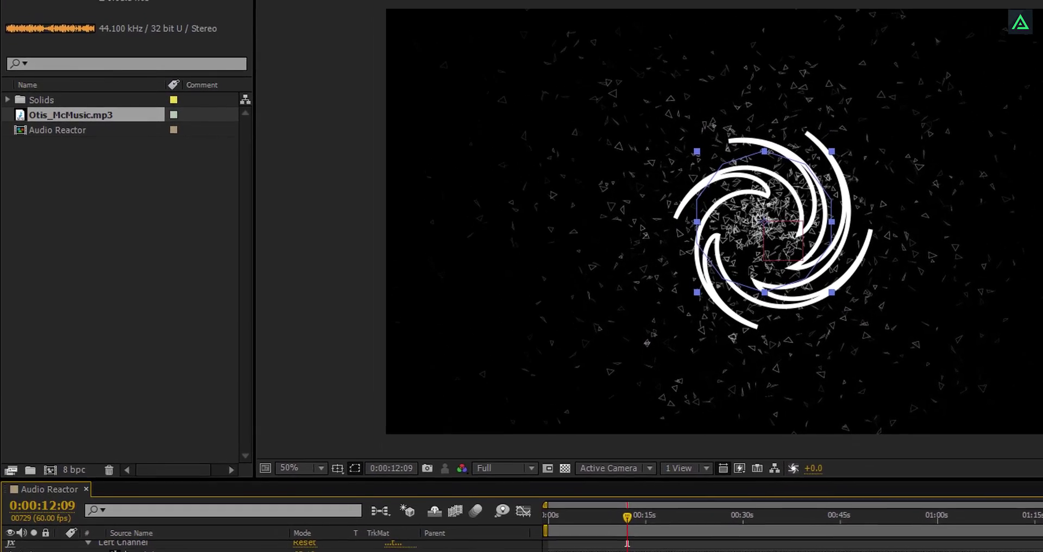
Set the swirl shape's stroke width to 10 px.
{"action": "left_click", "coordinate": [664, 110]}
{"action": "left_click", "coordinate": [704, 40]}
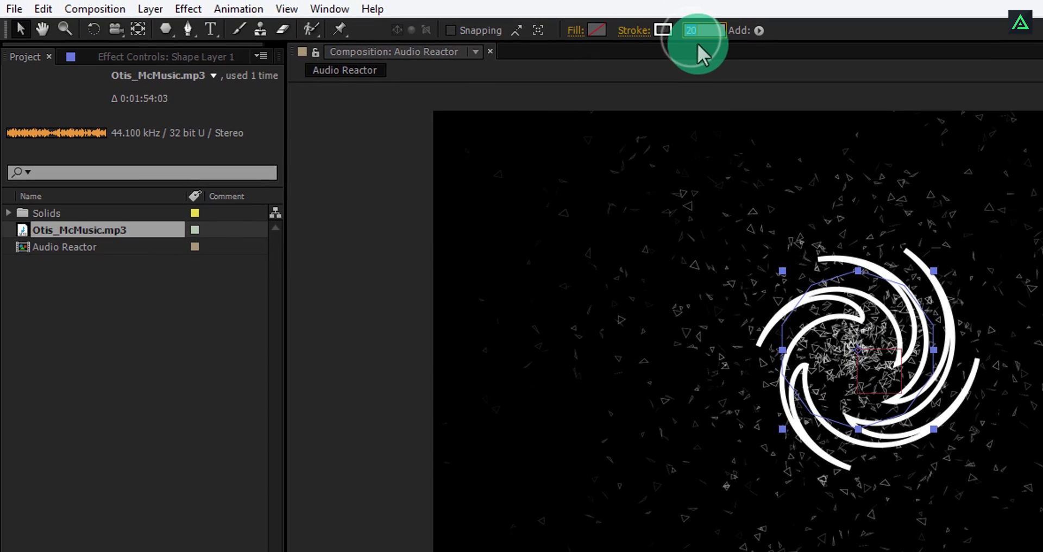
{"action": "type", "text": "10"}
{"action": "key", "text": "Return"}
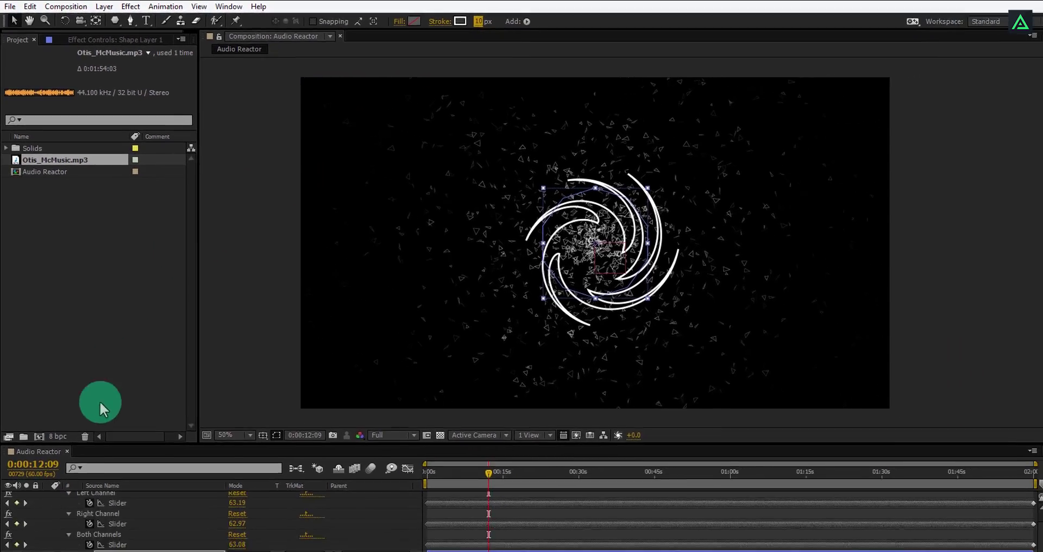
Duplicate Shape Layer 1, creating Shape Layer 2.
{"action": "left_click", "coordinate": [108, 494]}
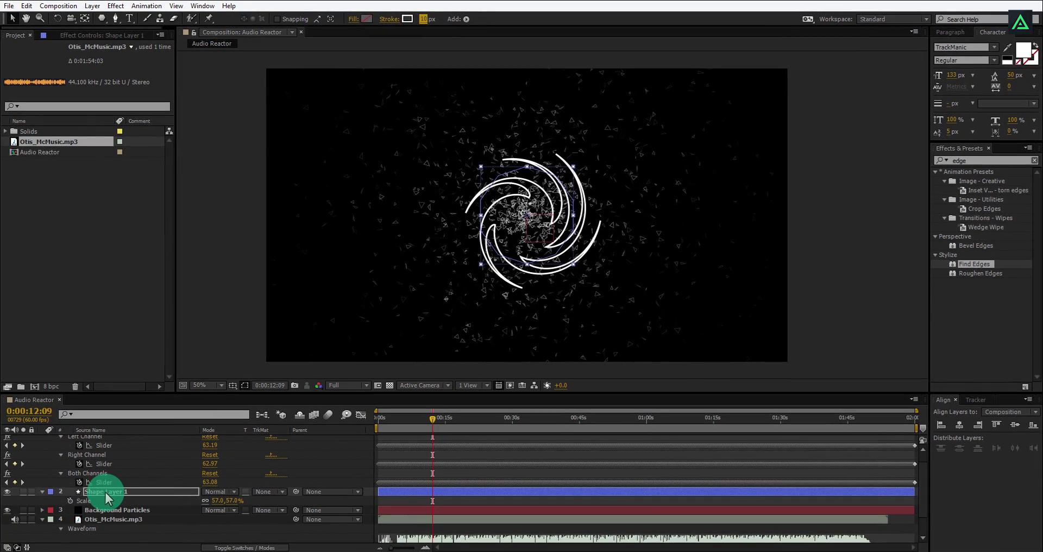
{"action": "left_click", "coordinate": [106, 494]}
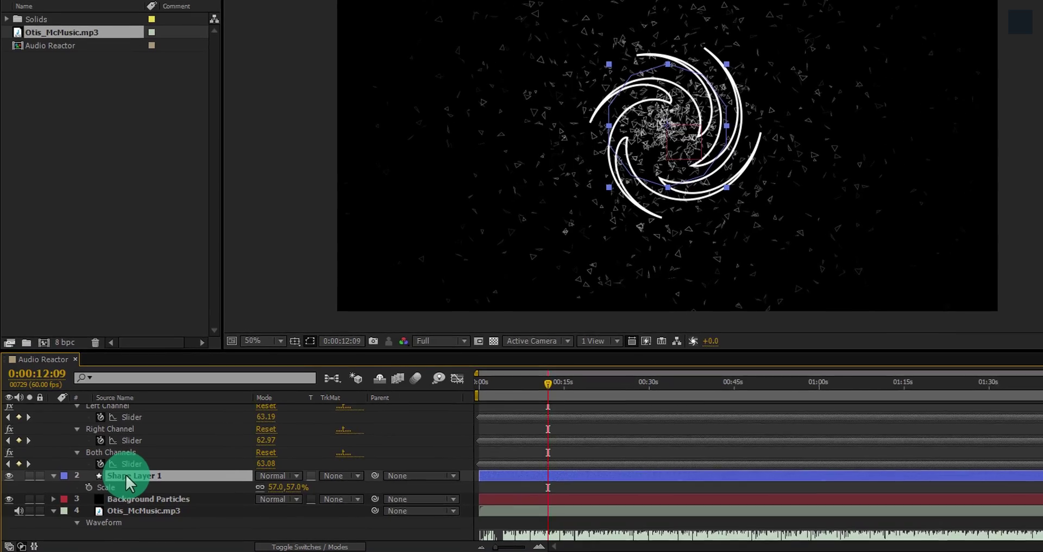
{"action": "key", "text": "ctrl+d"}
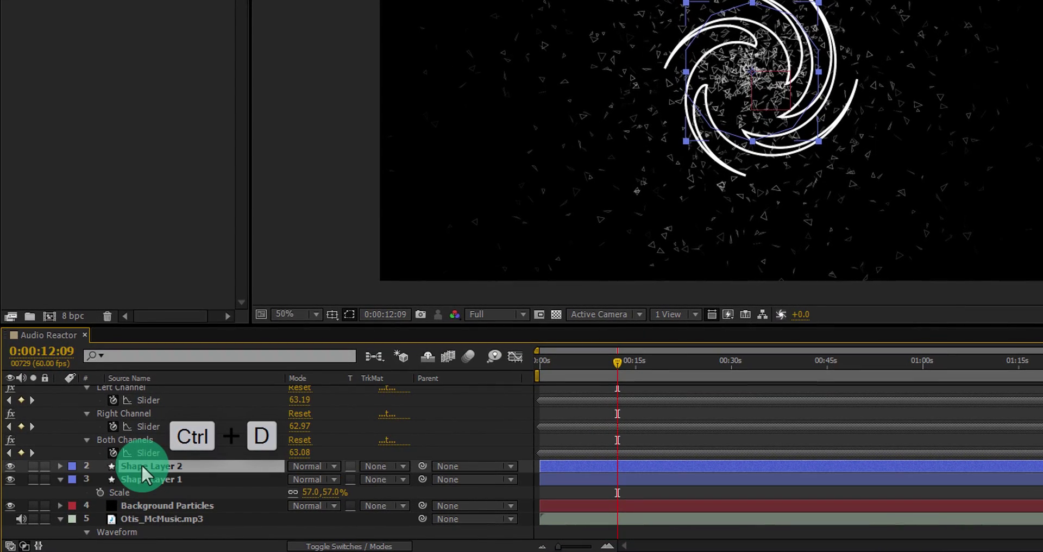
Give the original Shape Layer 1 a solid white fill.
{"action": "left_click", "coordinate": [155, 479]}
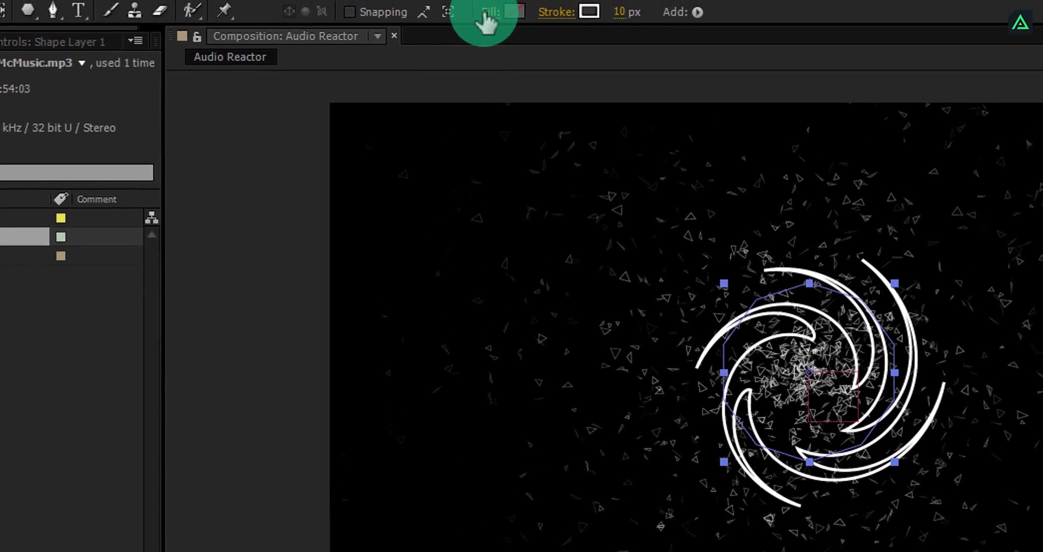
{"action": "left_click", "coordinate": [482, 25]}
{"action": "left_click", "coordinate": [411, 116]}
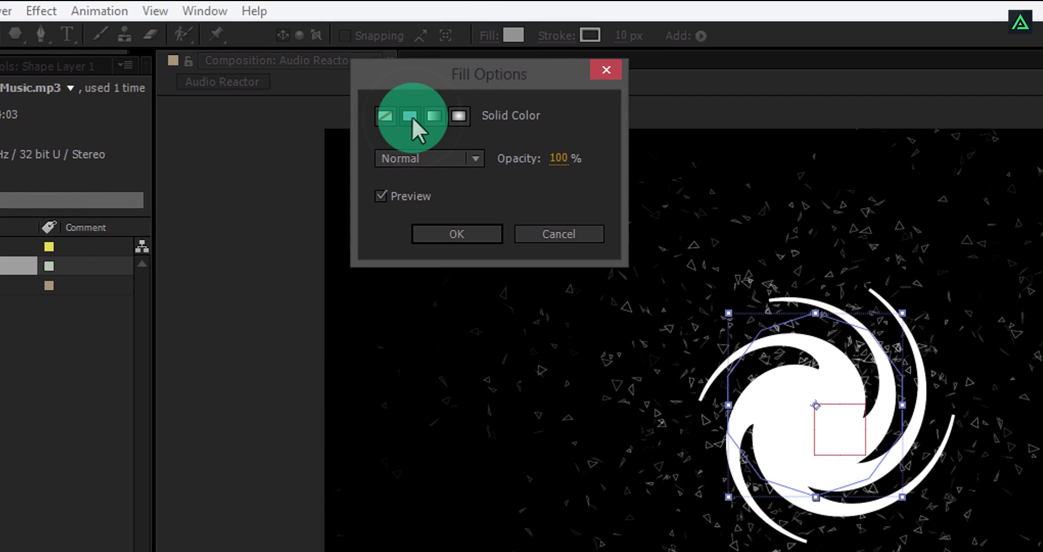
{"action": "left_click", "coordinate": [444, 223]}
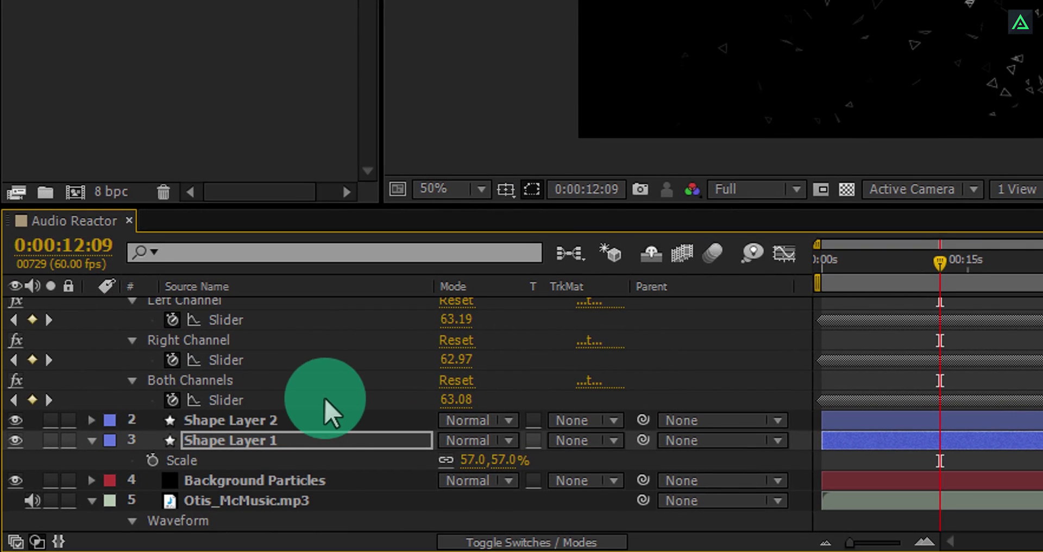
Set Background Particles' track matte to Alpha Inverted Matte "Shape Layer 1".
{"action": "scroll", "coordinate": [622, 407], "scroll_direction": "up", "scroll_amount": 1}
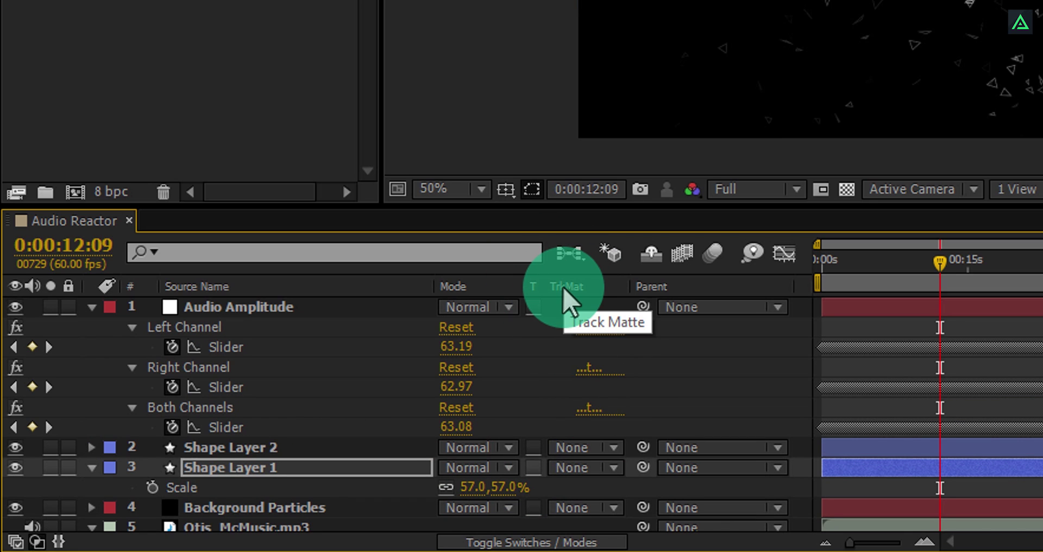
{"action": "key", "text": "F4"}
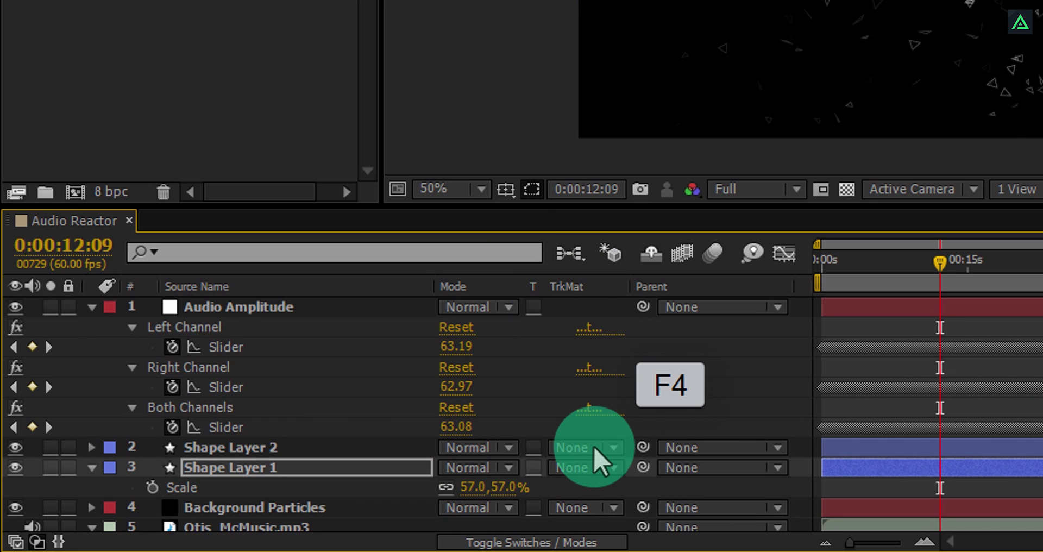
{"action": "key", "text": "F4"}
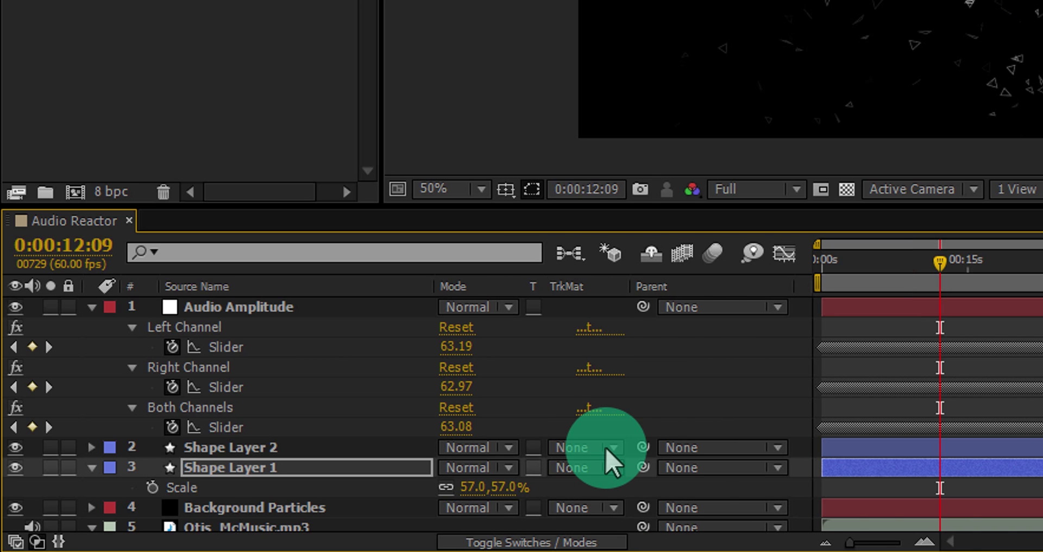
{"action": "right_click", "coordinate": [605, 292]}
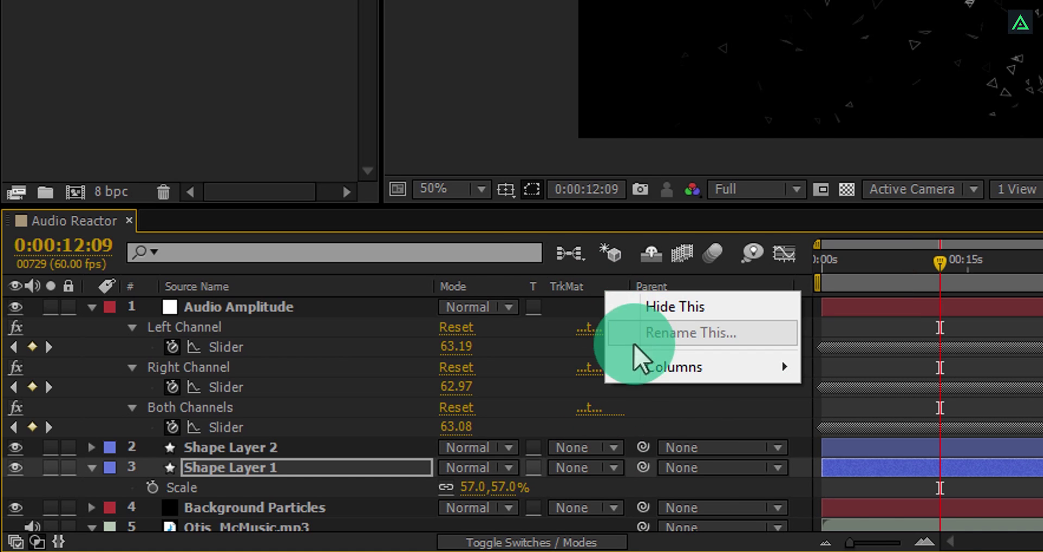
{"action": "mouse_move", "coordinate": [635, 367]}
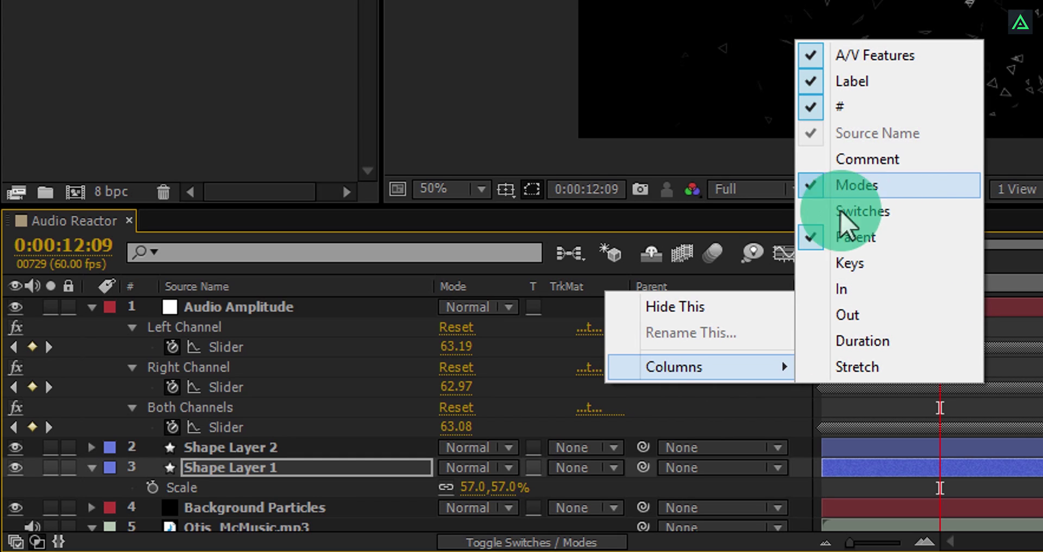
{"action": "left_click", "coordinate": [307, 507]}
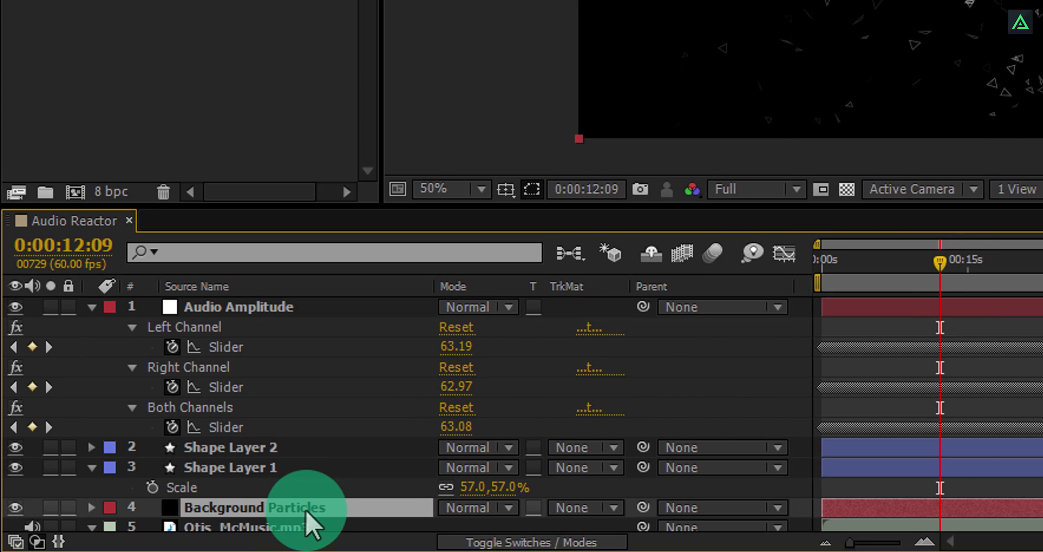
{"action": "left_click", "coordinate": [573, 507]}
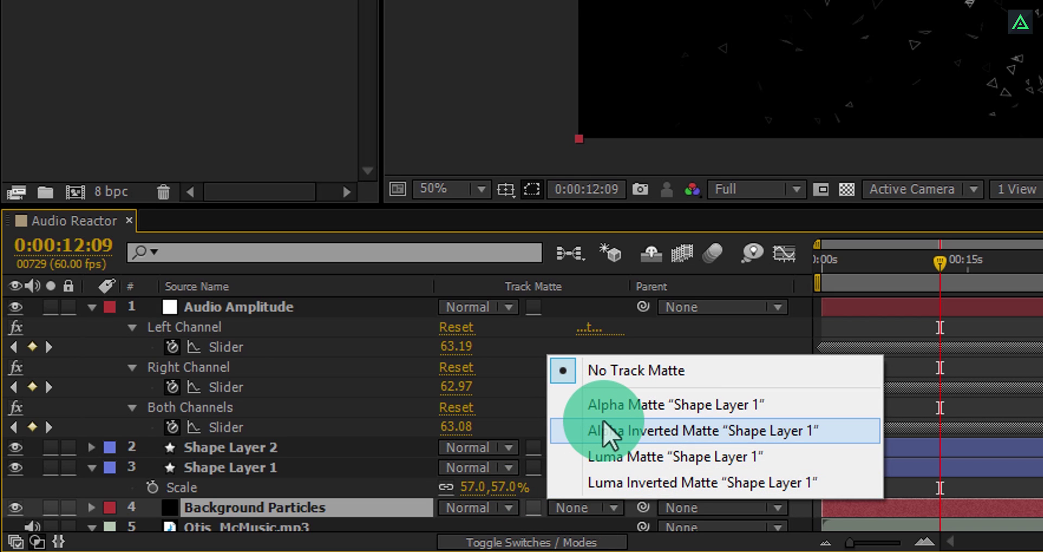
{"action": "left_click", "coordinate": [622, 429]}
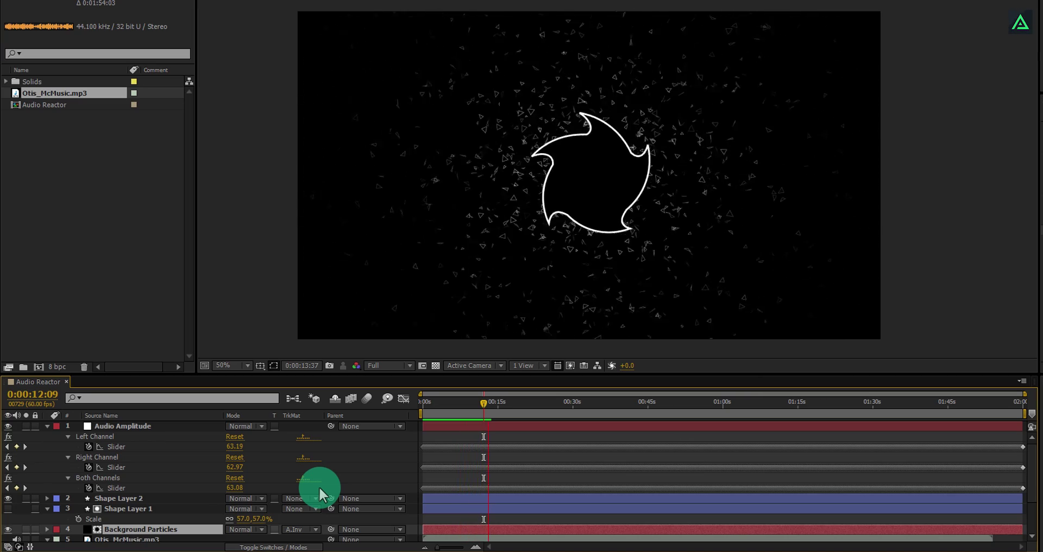
{"action": "key", "text": "space"}
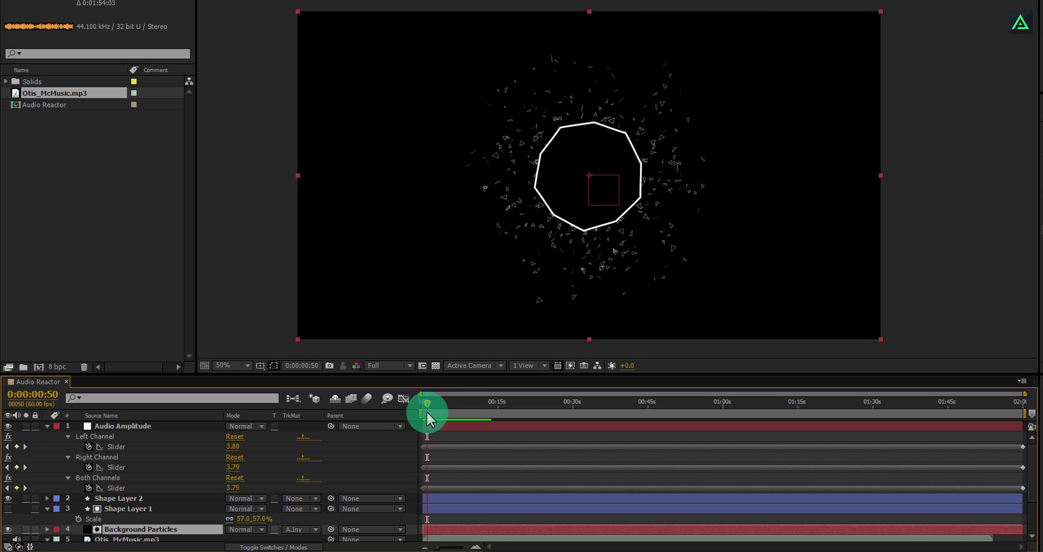
{"action": "left_click", "coordinate": [289, 500]}
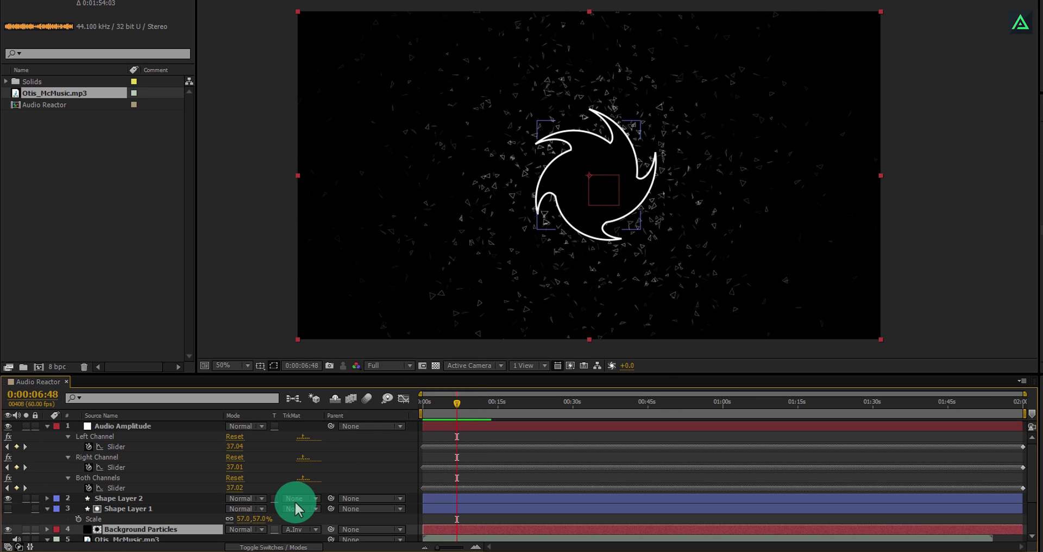
Set Shape Layer 2's Polystar Points to 20 and preview at 0:00:14:42.
{"action": "left_click", "coordinate": [119, 499]}
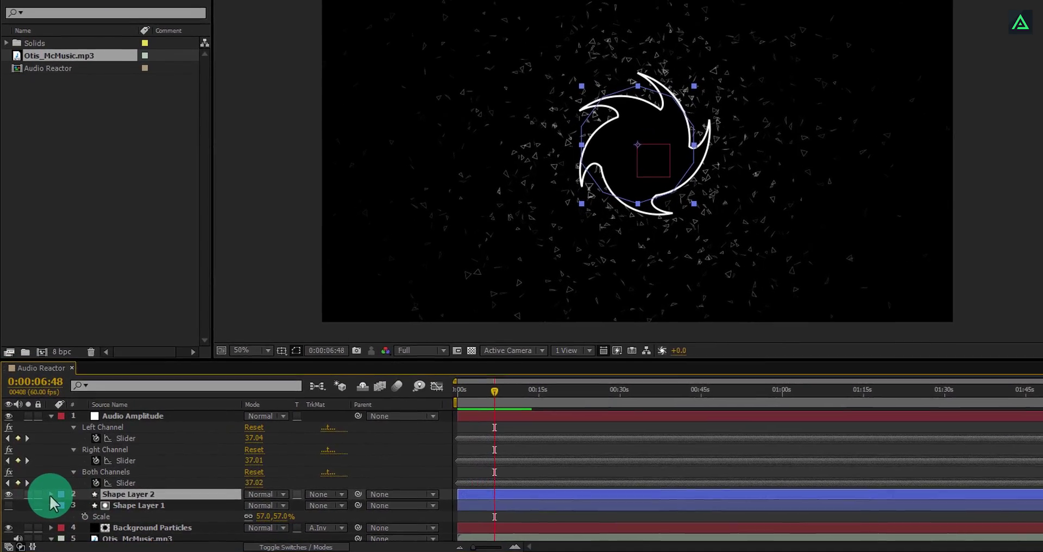
{"action": "left_click", "coordinate": [51, 494]}
{"action": "left_click", "coordinate": [61, 503]}
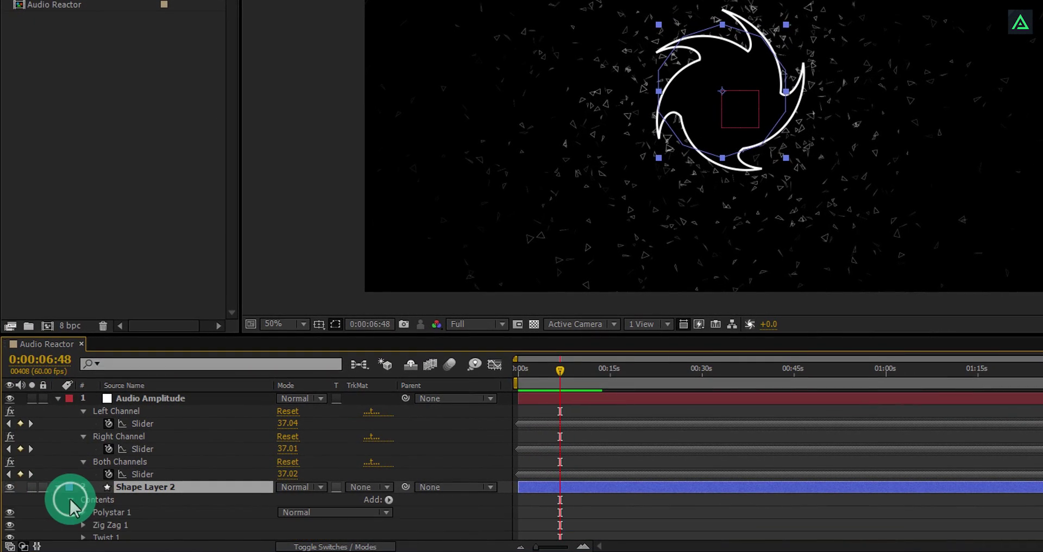
{"action": "left_click", "coordinate": [83, 507]}
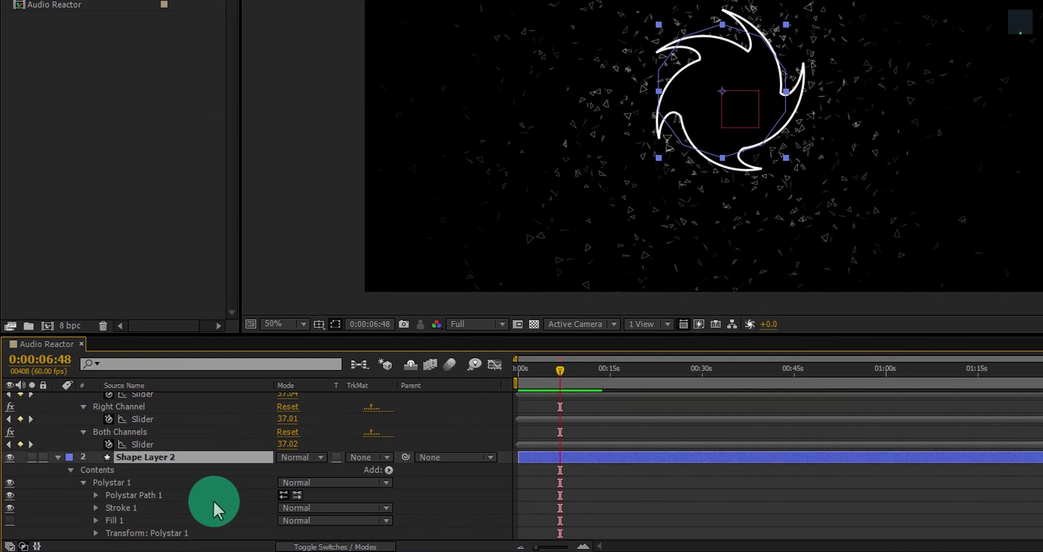
{"action": "left_click", "coordinate": [93, 492]}
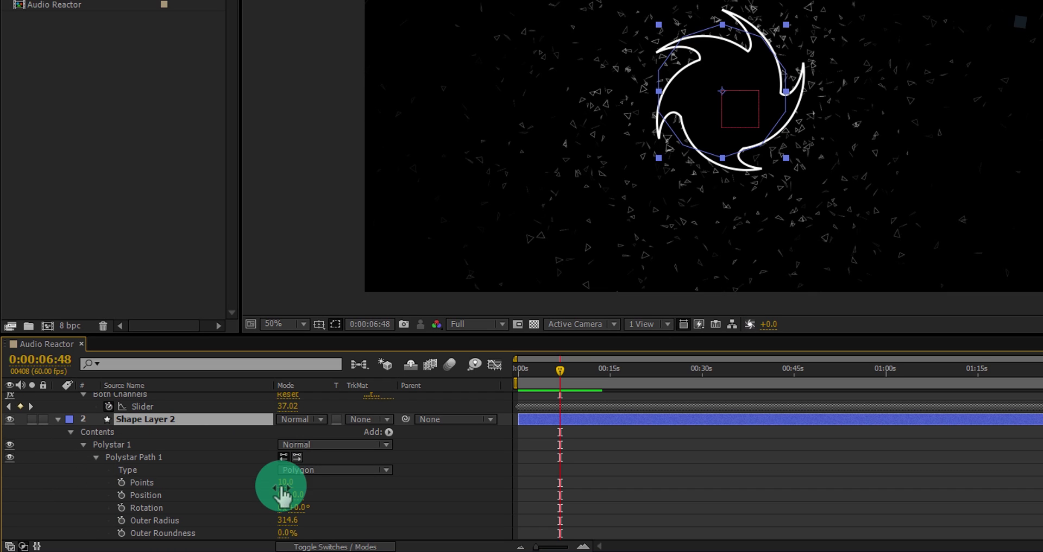
{"action": "mouse_move", "coordinate": [285, 489]}
{"action": "left_mouse_down"}
{"action": "mouse_move", "coordinate": [293, 478]}
{"action": "mouse_move", "coordinate": [363, 477]}
{"action": "mouse_move", "coordinate": [275, 484]}
{"action": "mouse_move", "coordinate": [329, 492]}
{"action": "mouse_move", "coordinate": [291, 491]}
{"action": "left_mouse_up"}
{"action": "left_click_drag", "start_coordinate": [540, 368], "coordinate": [607, 367]}
{"action": "left_click", "coordinate": [732, 184]}
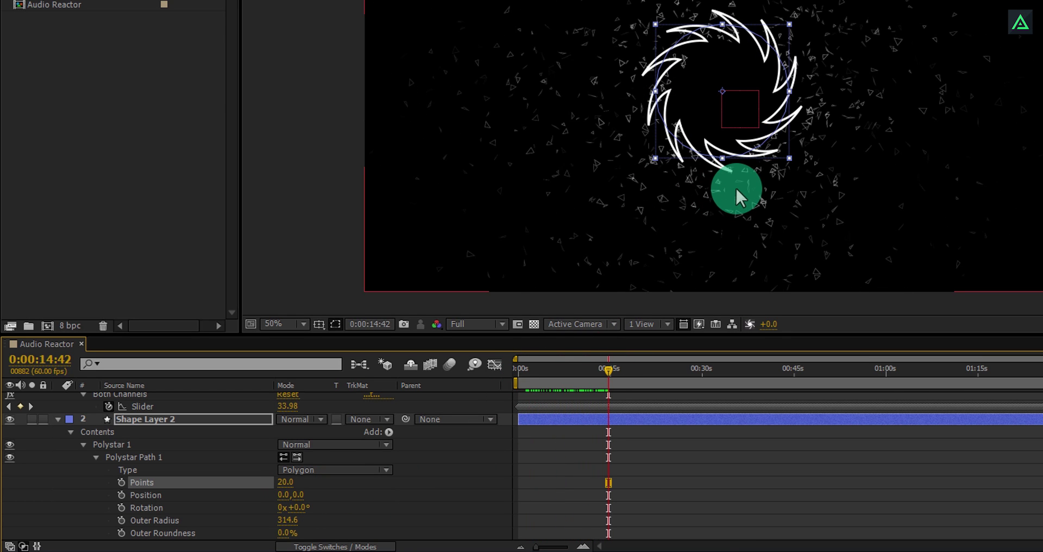
Set Shape Layer 1's Polystar Points to 20 as well.
{"action": "scroll", "coordinate": [181, 448], "scroll_direction": "down", "scroll_amount": 3}
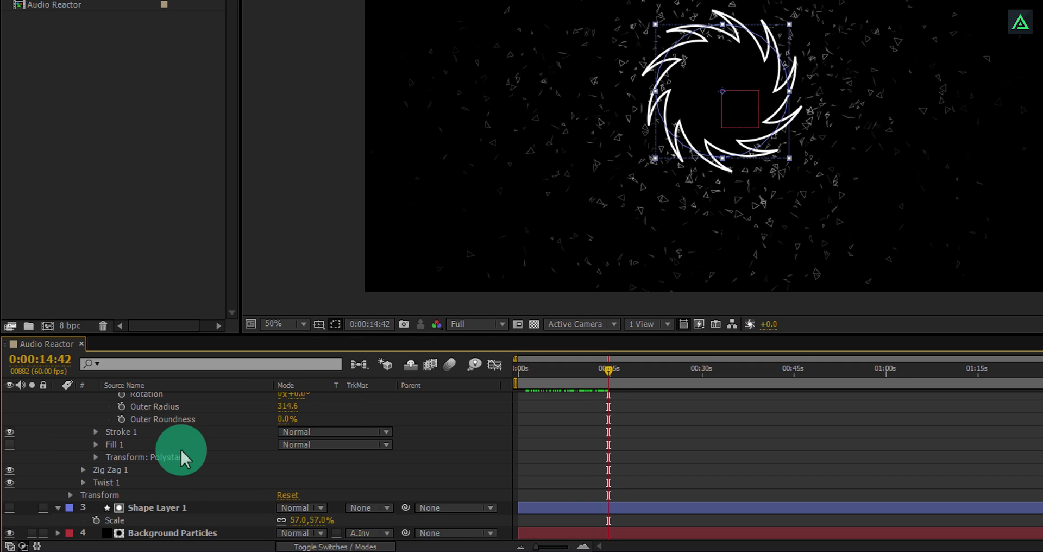
{"action": "left_click", "coordinate": [142, 511]}
{"action": "left_click", "coordinate": [58, 507]}
{"action": "left_click", "coordinate": [57, 507]}
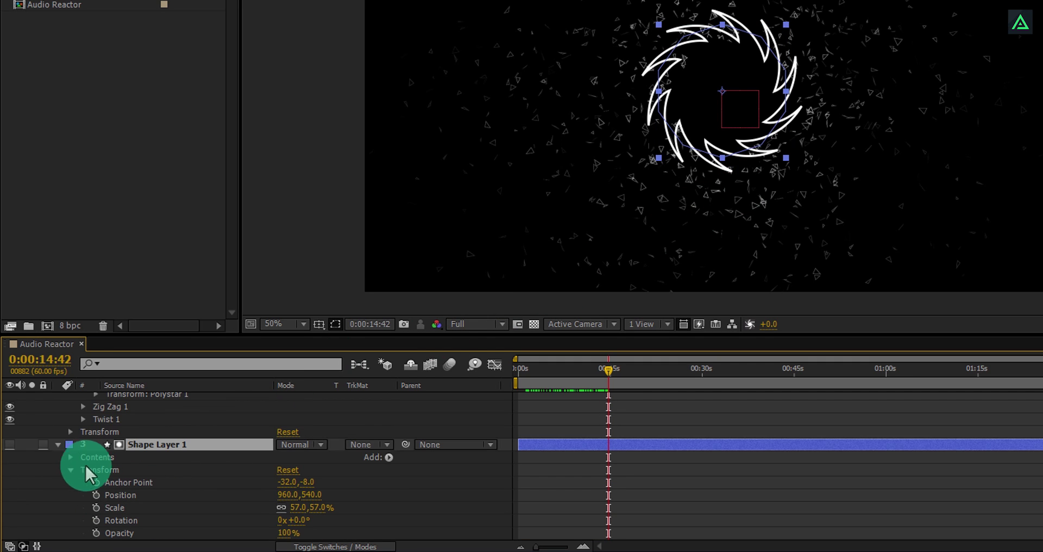
{"action": "left_click", "coordinate": [71, 457]}
{"action": "left_click", "coordinate": [83, 470]}
{"action": "left_click", "coordinate": [96, 482]}
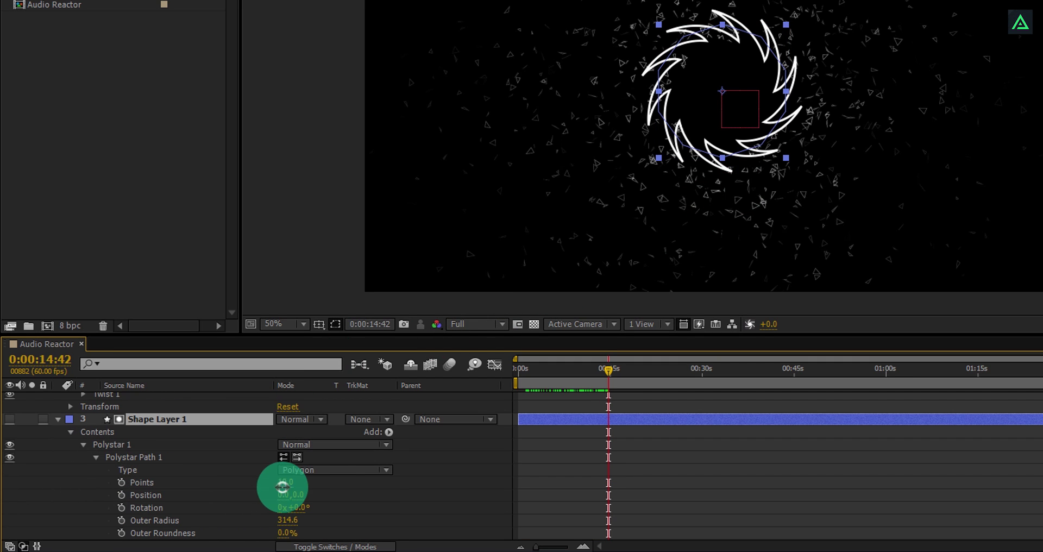
{"action": "left_click", "coordinate": [354, 485]}
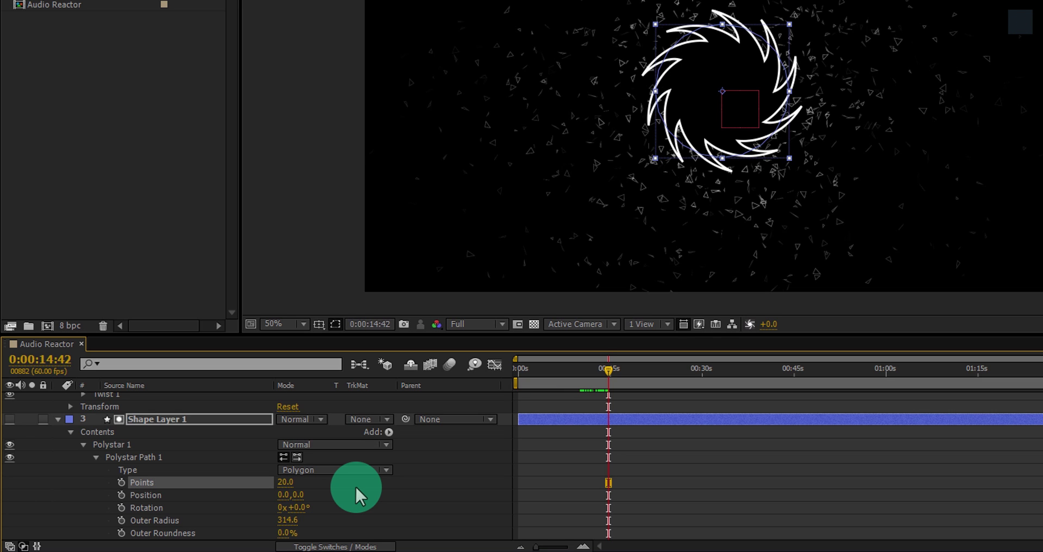
{"action": "scroll", "coordinate": [355, 484], "scroll_direction": "up", "scroll_amount": 7}
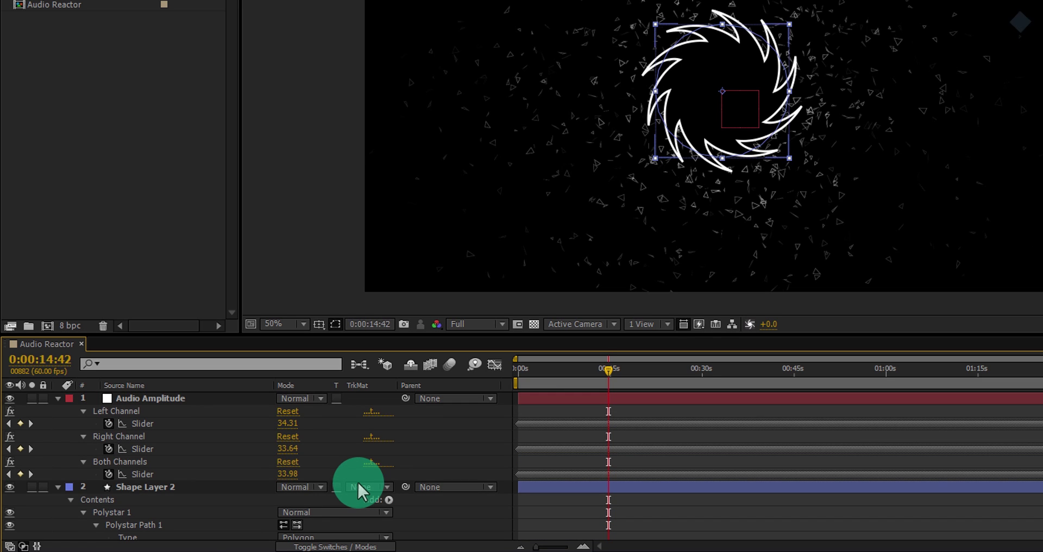
{"action": "left_click", "coordinate": [57, 487]}
Collapse the expanded layers and rename Shape Layer 2 to 'Audio React'.
{"action": "left_click", "coordinate": [58, 398]}
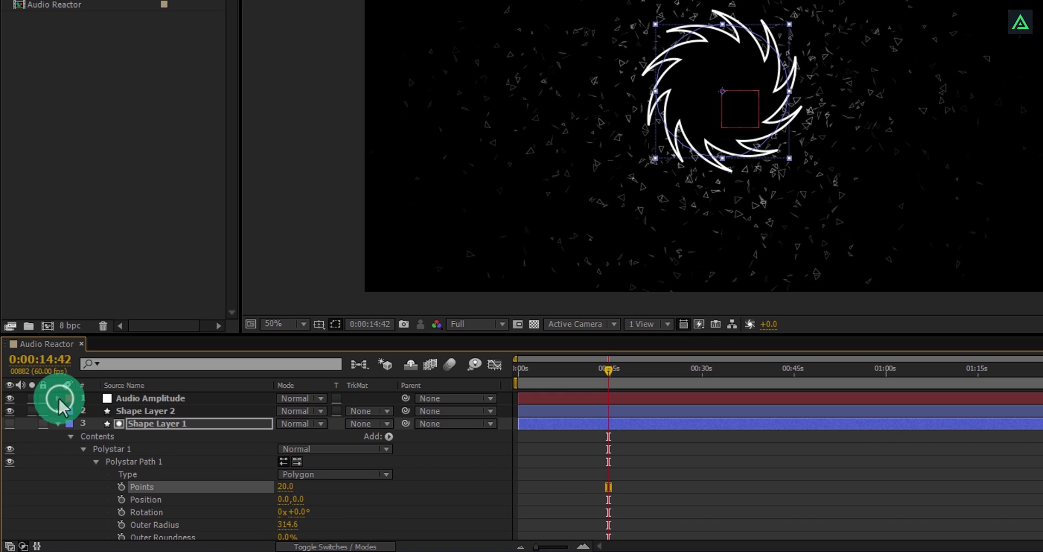
{"action": "left_click", "coordinate": [57, 423]}
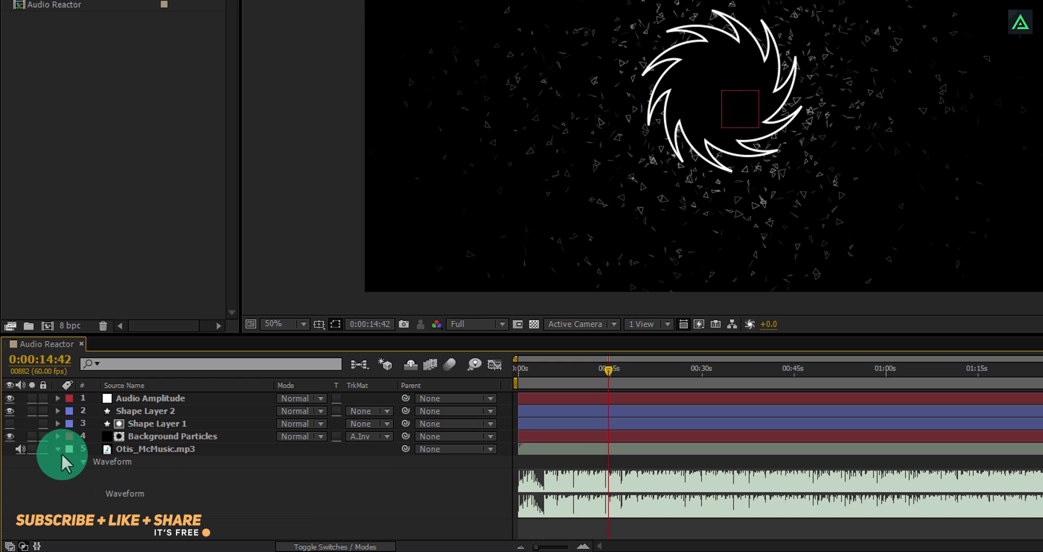
{"action": "left_click", "coordinate": [58, 449]}
{"action": "left_click", "coordinate": [159, 419]}
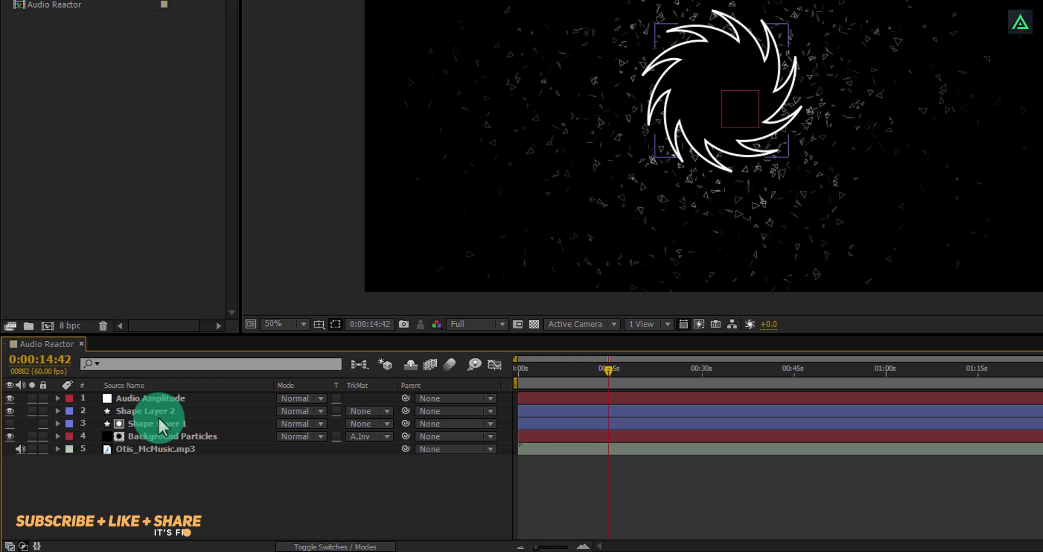
{"action": "left_click", "coordinate": [152, 409]}
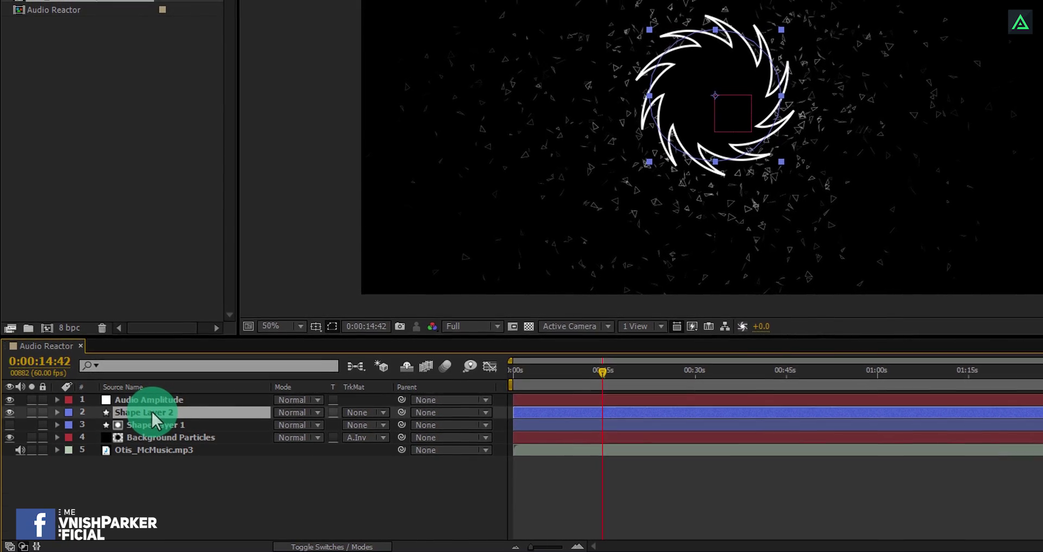
{"action": "left_click", "coordinate": [10, 412]}
{"action": "left_click", "coordinate": [10, 412]}
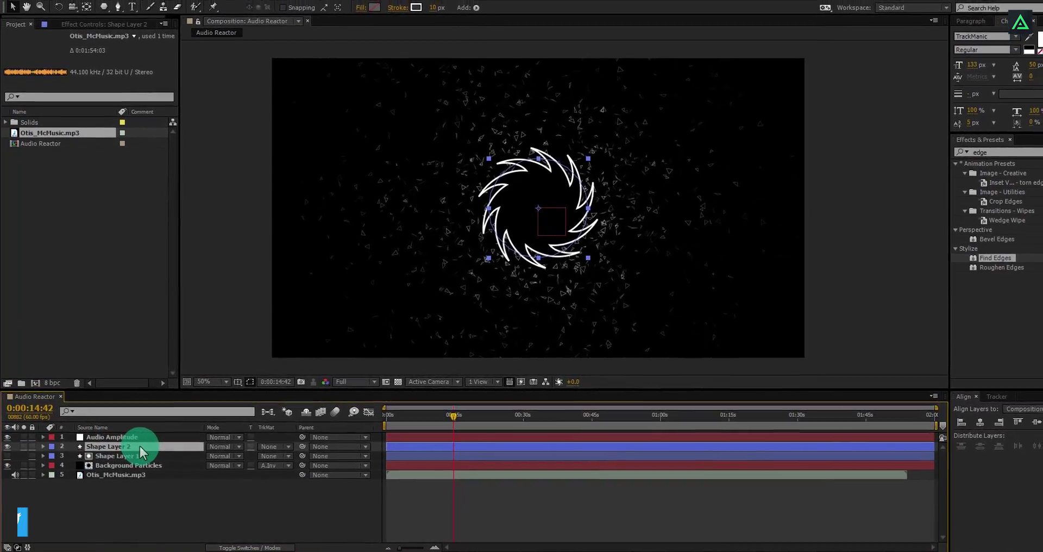
{"action": "type", "text": "Audio React"}
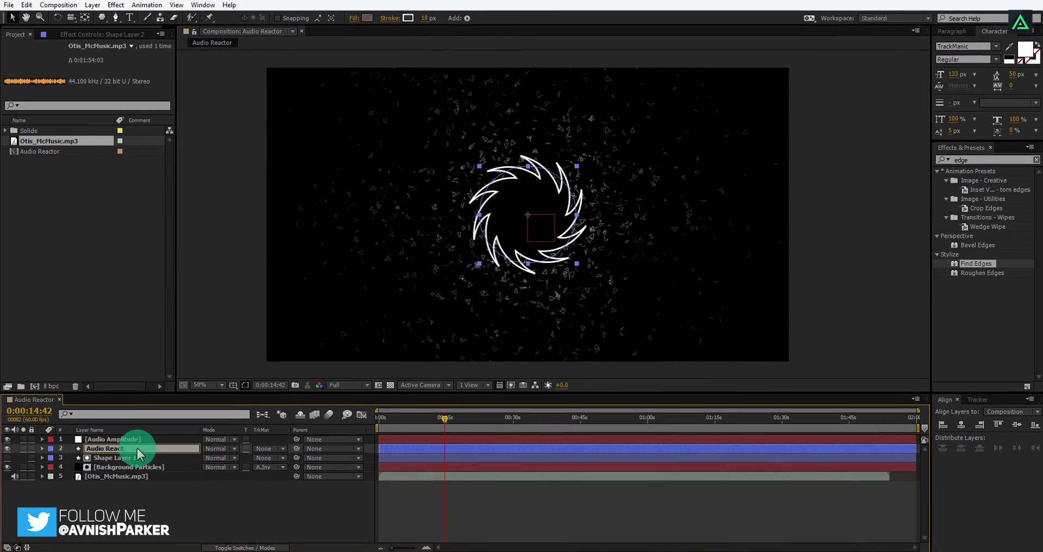
{"action": "key", "text": "Return"}
Begin renaming Shape Layer 1 to 'Audio React Mask'.
{"action": "left_click", "coordinate": [115, 458]}
{"action": "key", "text": "Return"}
{"action": "type", "text": "Audio React Mask"}
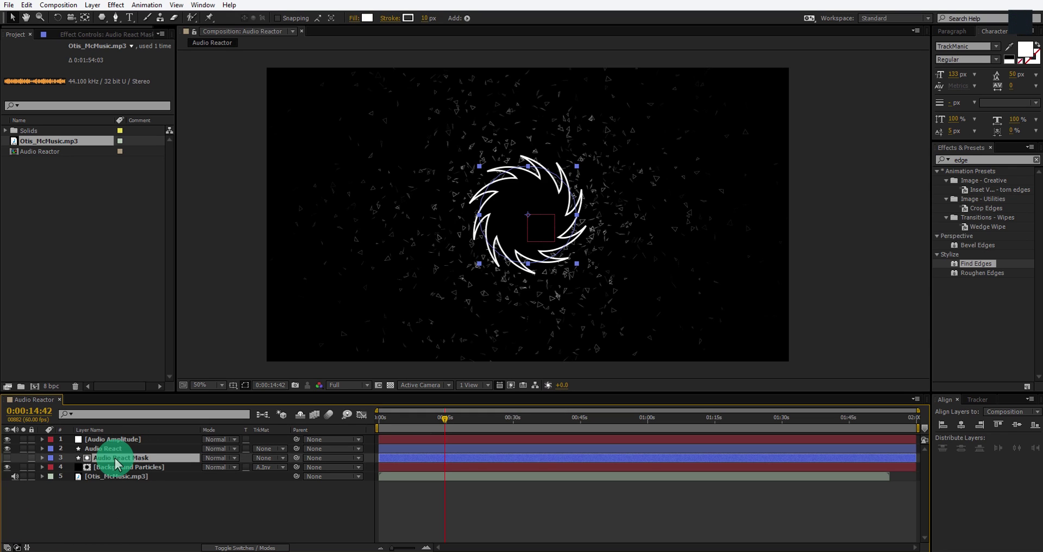
Apply the 4-Color Gradient effect to the Audio React layer.
{"action": "left_click", "coordinate": [113, 450]}
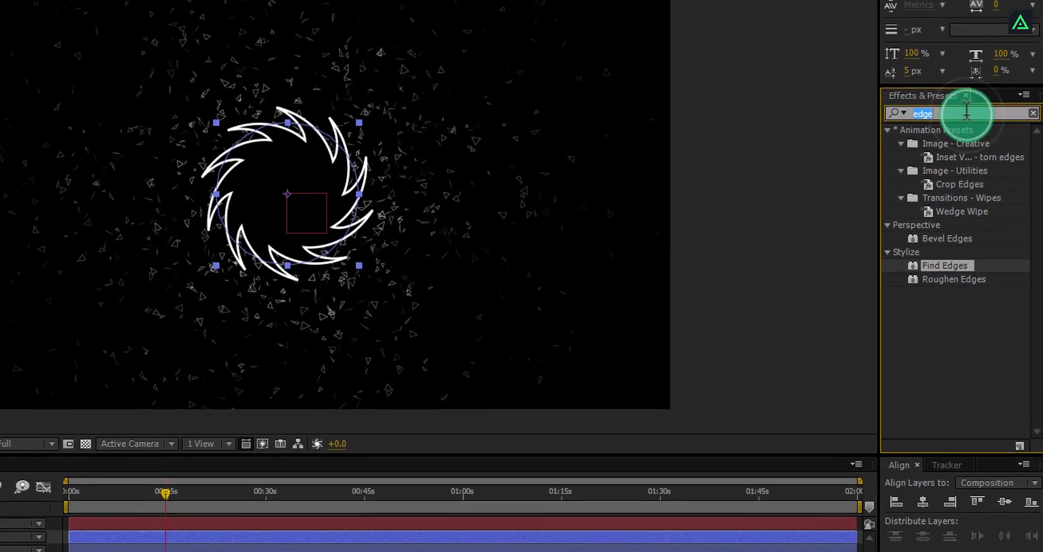
{"action": "left_click", "coordinate": [977, 133]}
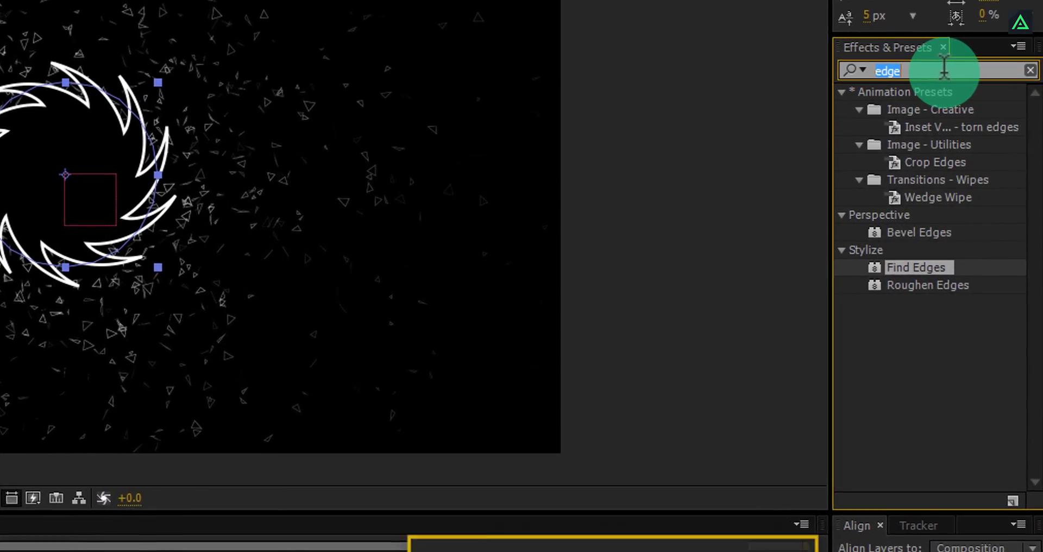
{"action": "type", "text": "color"}
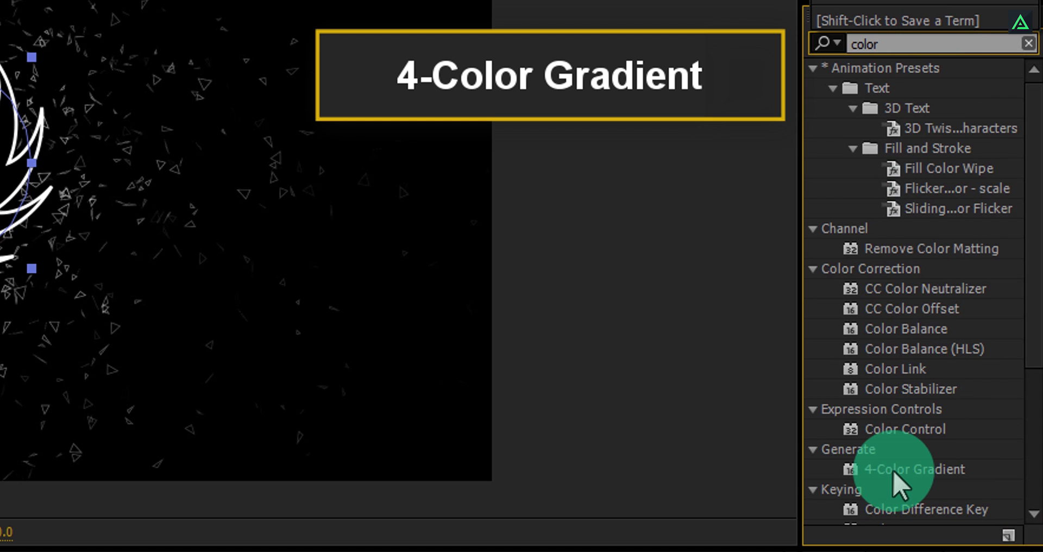
{"action": "double_click", "coordinate": [894, 470]}
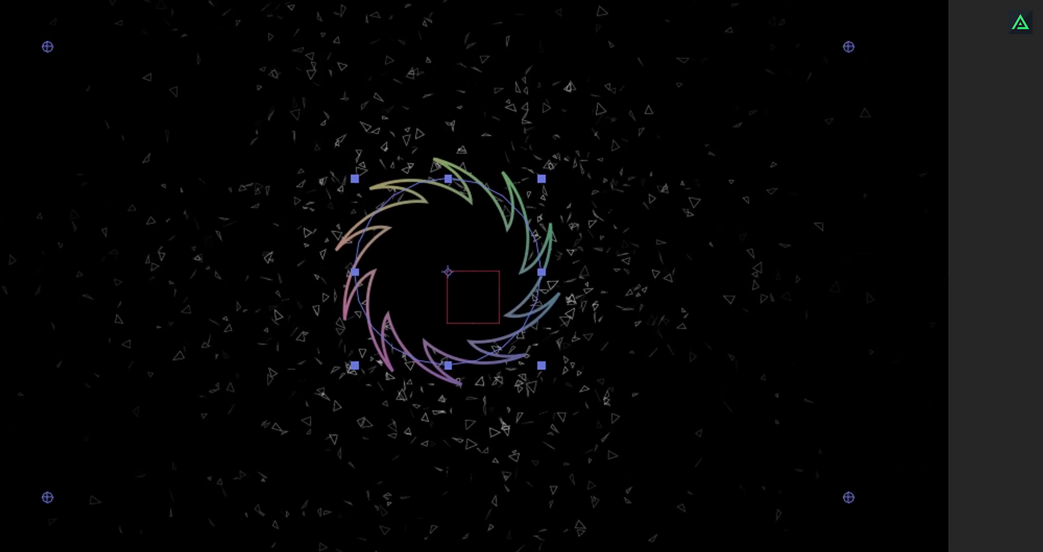
Move the gradient's four colour points close around the spiky ring.
{"action": "left_click", "coordinate": [97, 98]}
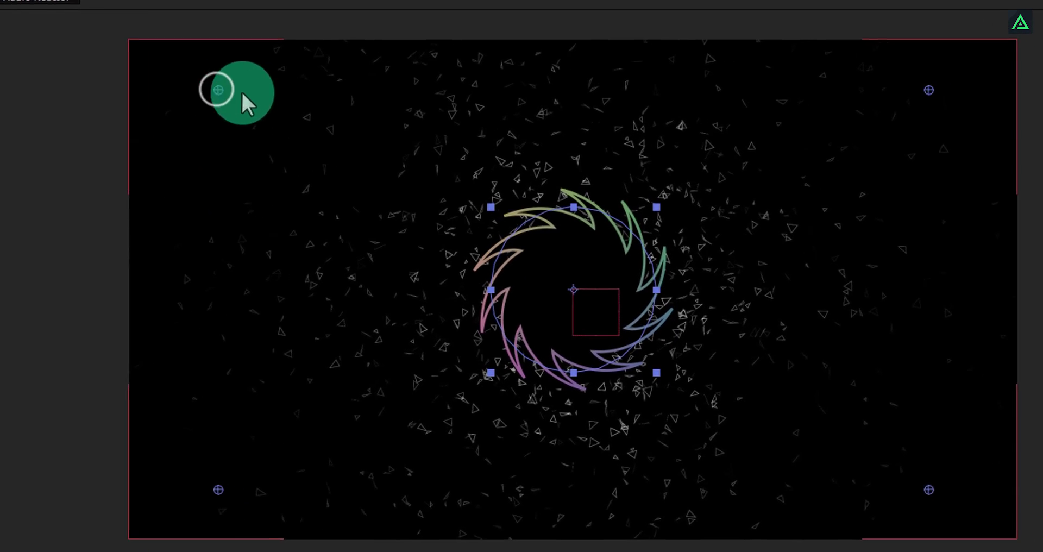
{"action": "left_click_drag", "start_coordinate": [242, 94], "coordinate": [437, 169]}
{"action": "left_click", "coordinate": [186, 464]}
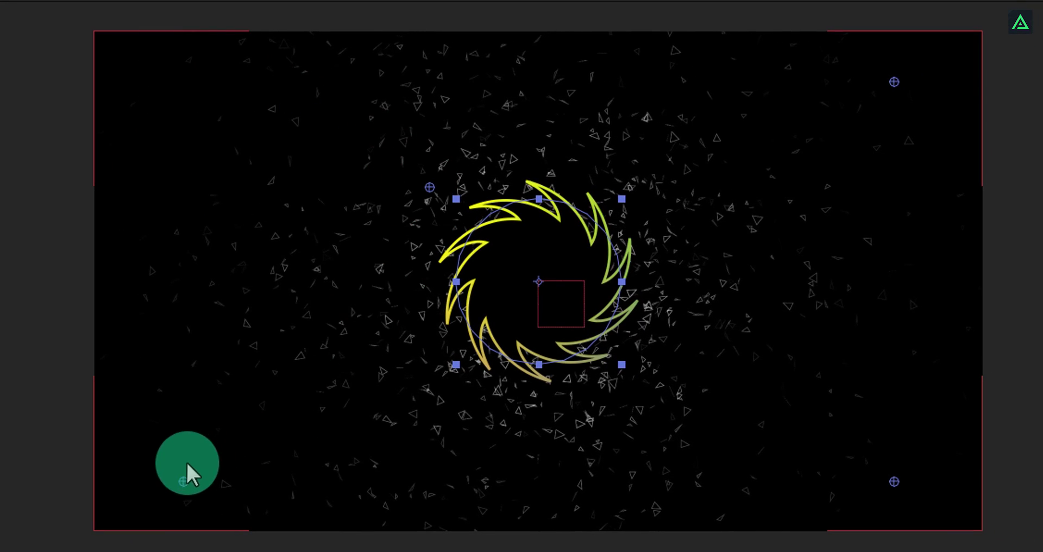
{"action": "left_click_drag", "start_coordinate": [186, 482], "coordinate": [406, 363]}
{"action": "left_click_drag", "start_coordinate": [878, 480], "coordinate": [678, 327]}
{"action": "left_click", "coordinate": [868, 150]}
{"action": "left_click_drag", "start_coordinate": [890, 86], "coordinate": [620, 193]}
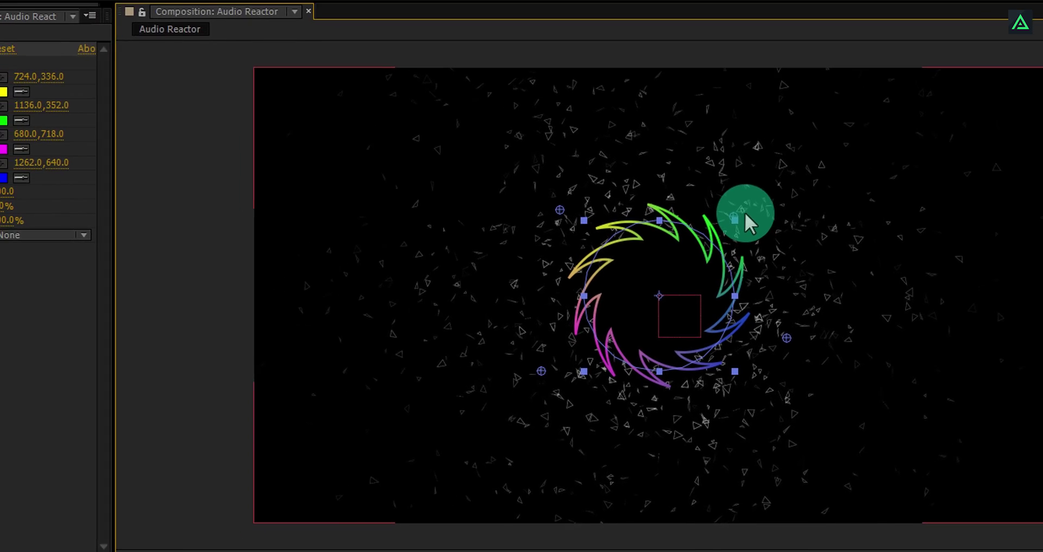
Make gradient Color 4 dark blue and copy that blue into Colors 2 and 3.
{"action": "left_click", "coordinate": [3, 177]}
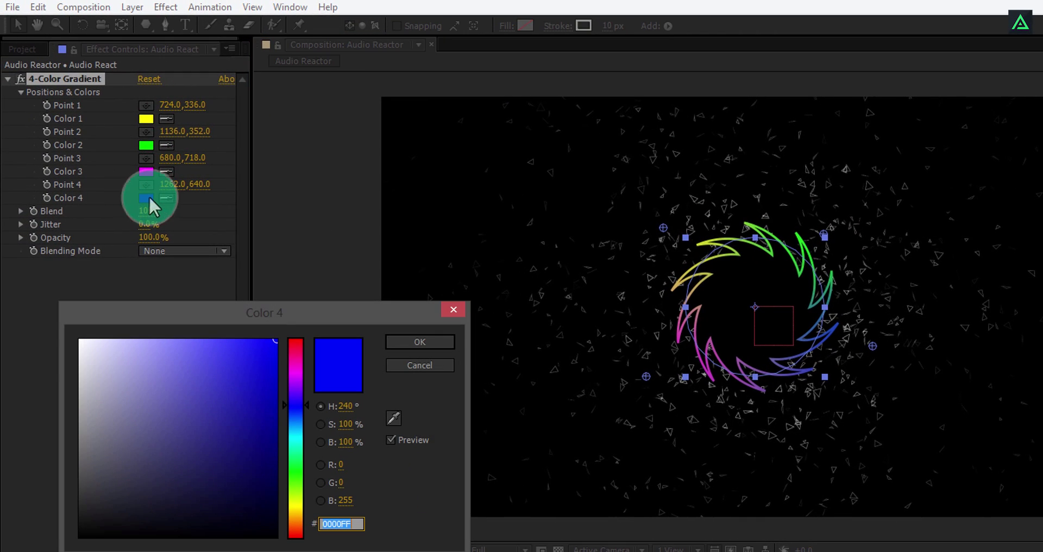
{"action": "left_click_drag", "start_coordinate": [231, 471], "coordinate": [289, 442]}
{"action": "key", "text": "Return"}
{"action": "left_click", "coordinate": [166, 171]}
{"action": "left_click", "coordinate": [146, 198]}
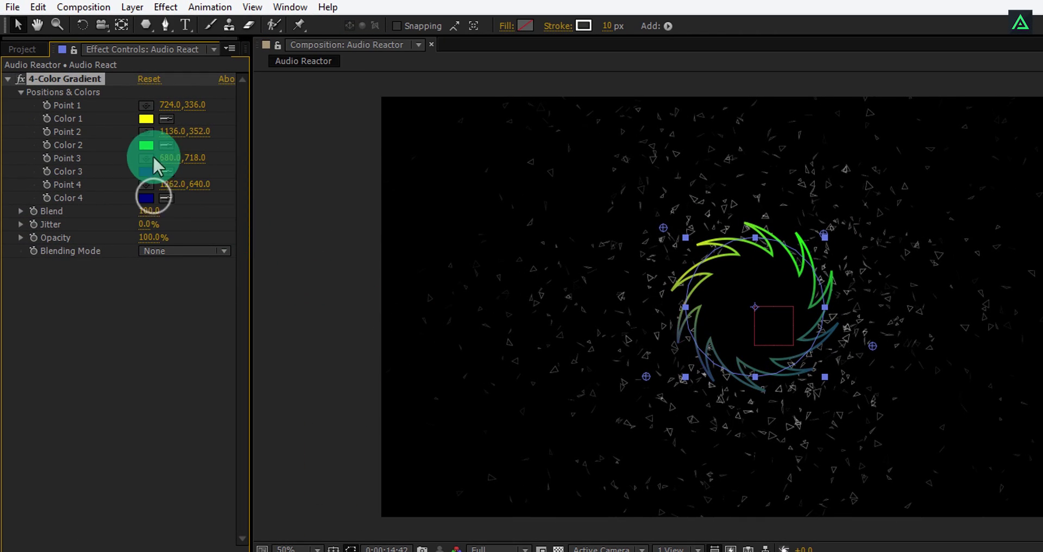
{"action": "left_click", "coordinate": [166, 145]}
{"action": "left_click", "coordinate": [146, 171]}
Set gradient Color 1 to purple 8400FF, then return to about 4 seconds.
{"action": "left_click", "coordinate": [146, 119]}
{"action": "left_click", "coordinate": [294, 387]}
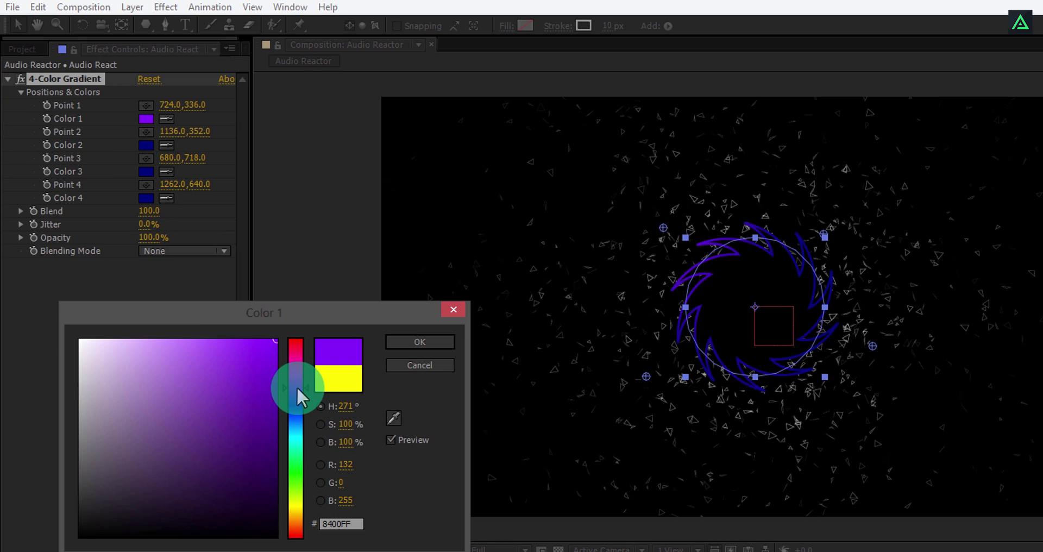
{"action": "left_click", "coordinate": [413, 340]}
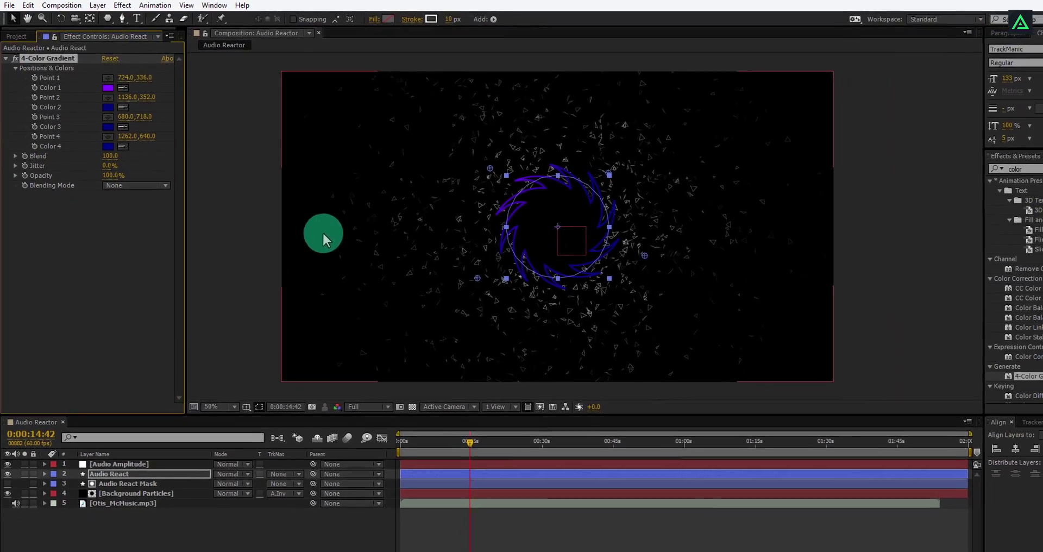
{"action": "left_click_drag", "start_coordinate": [410, 443], "coordinate": [399, 417]}
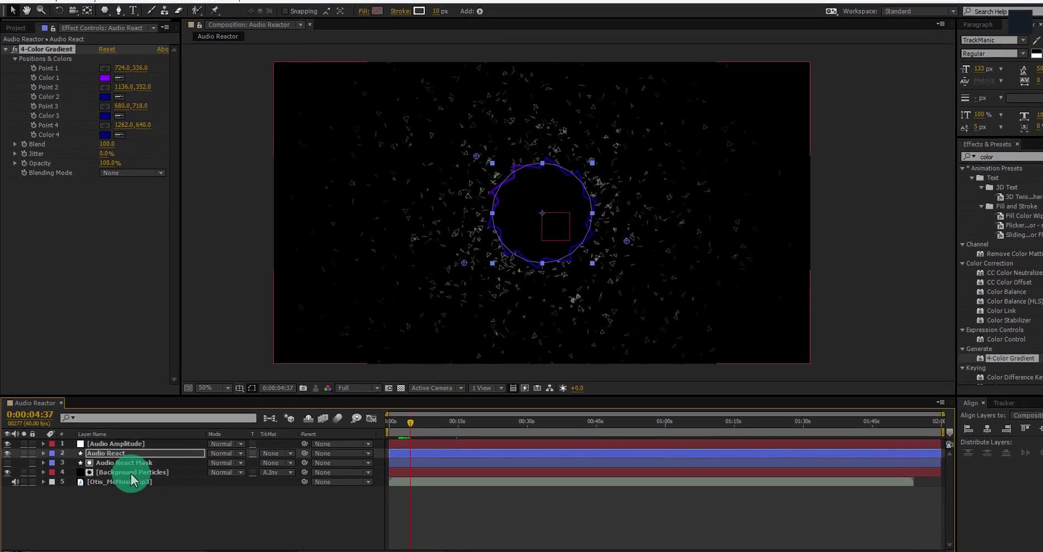
Set the Background Particles Birth Color to purple 8A00FF.
{"action": "left_click", "coordinate": [131, 474]}
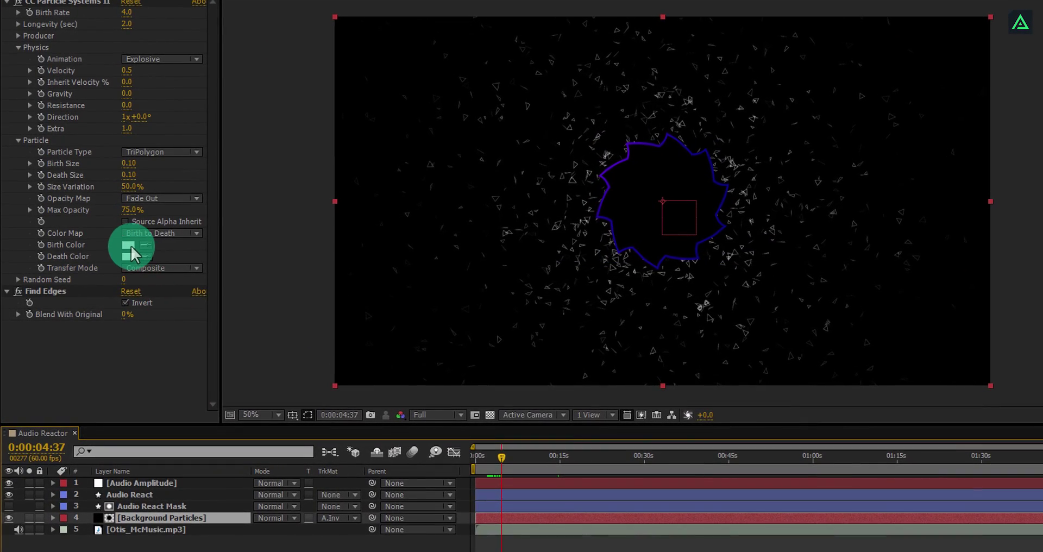
{"action": "left_click", "coordinate": [131, 248]}
{"action": "left_click", "coordinate": [259, 270]}
{"action": "left_click", "coordinate": [241, 230]}
{"action": "left_click", "coordinate": [349, 233]}
Set the particle Death Color to dark blue 101C94, then reselect Audio React.
{"action": "left_click", "coordinate": [129, 256]}
{"action": "left_click", "coordinate": [259, 289]}
{"action": "left_click", "coordinate": [224, 302]}
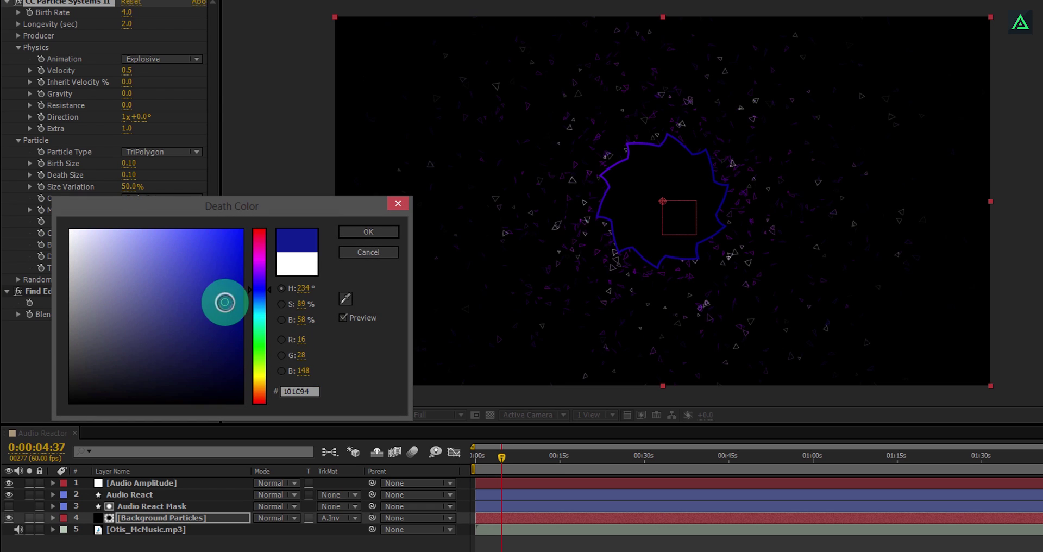
{"action": "left_click", "coordinate": [368, 232]}
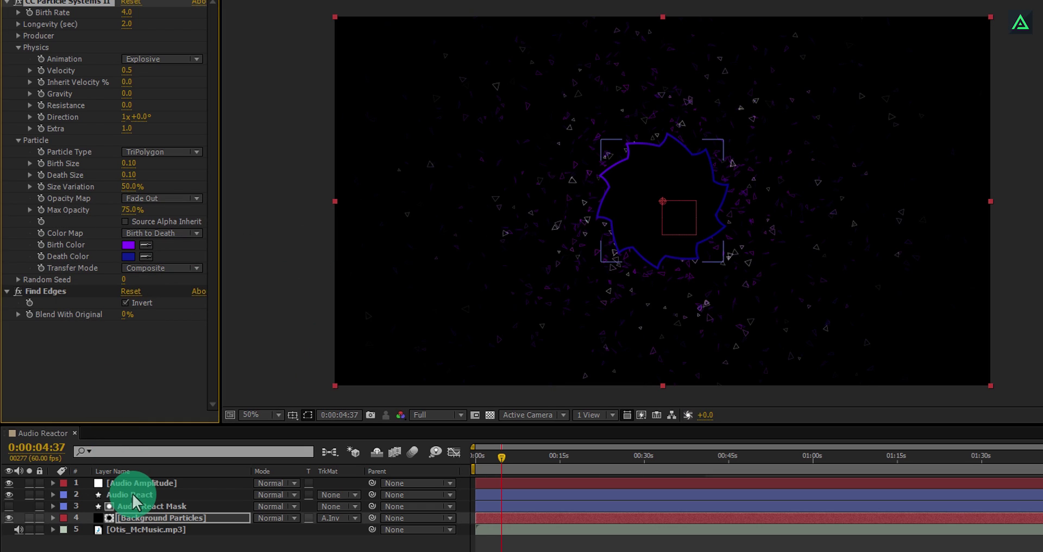
{"action": "left_click", "coordinate": [129, 496]}
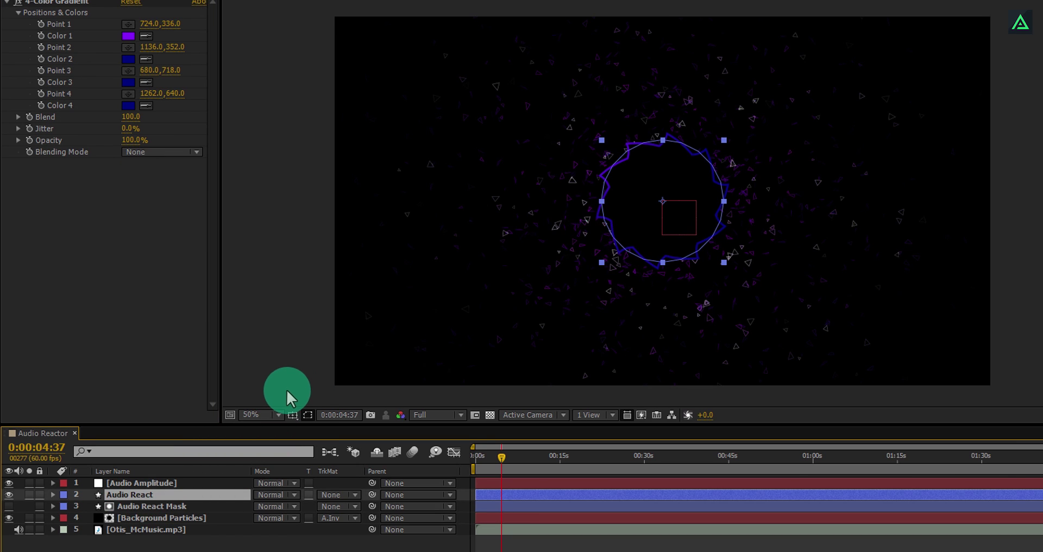
Hide the mask outline and add Curves, pulling its midpoint up-left for a vivid magenta-blue ring.
{"action": "left_click", "coordinate": [307, 415]}
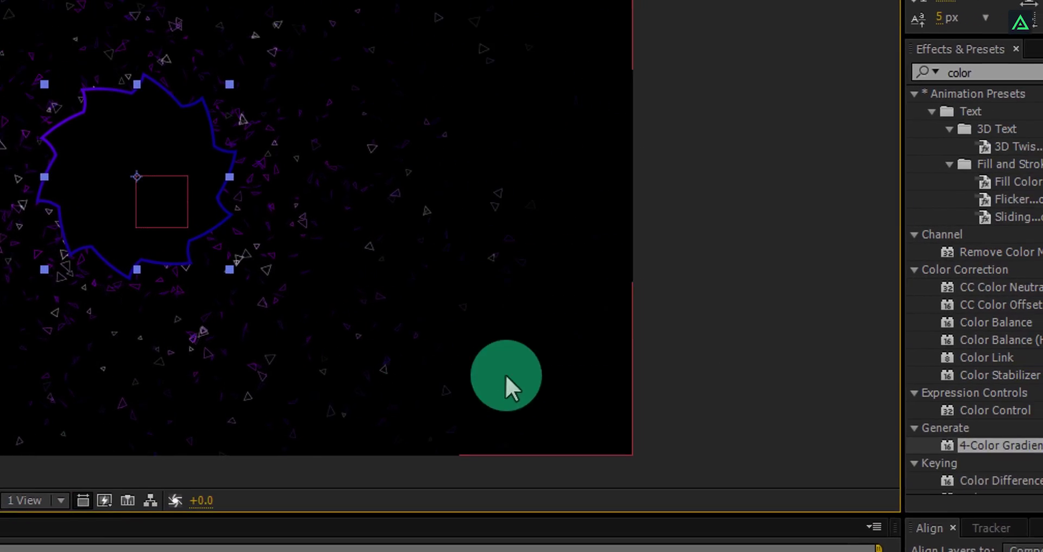
{"action": "left_click", "coordinate": [1002, 72]}
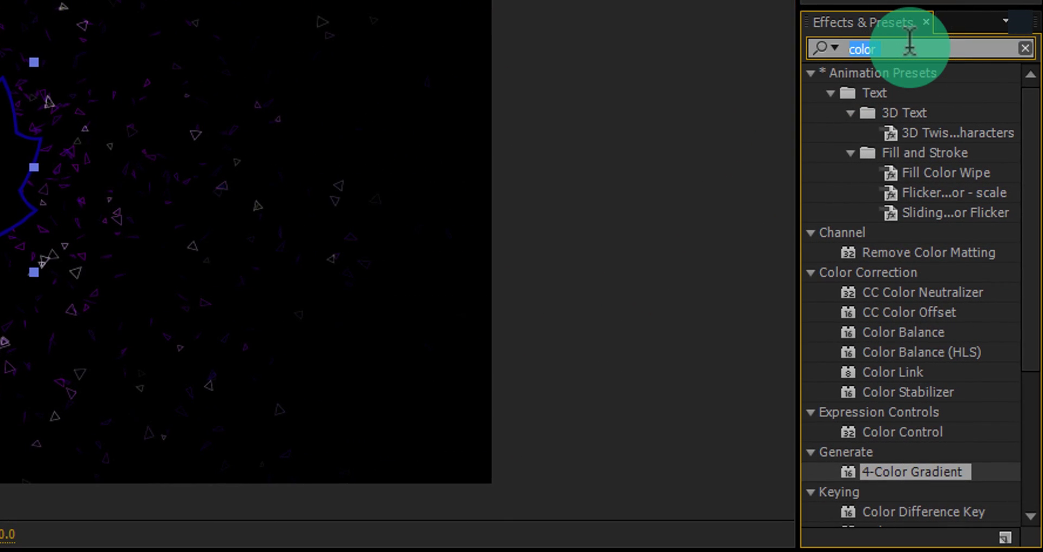
{"action": "type", "text": "curv"}
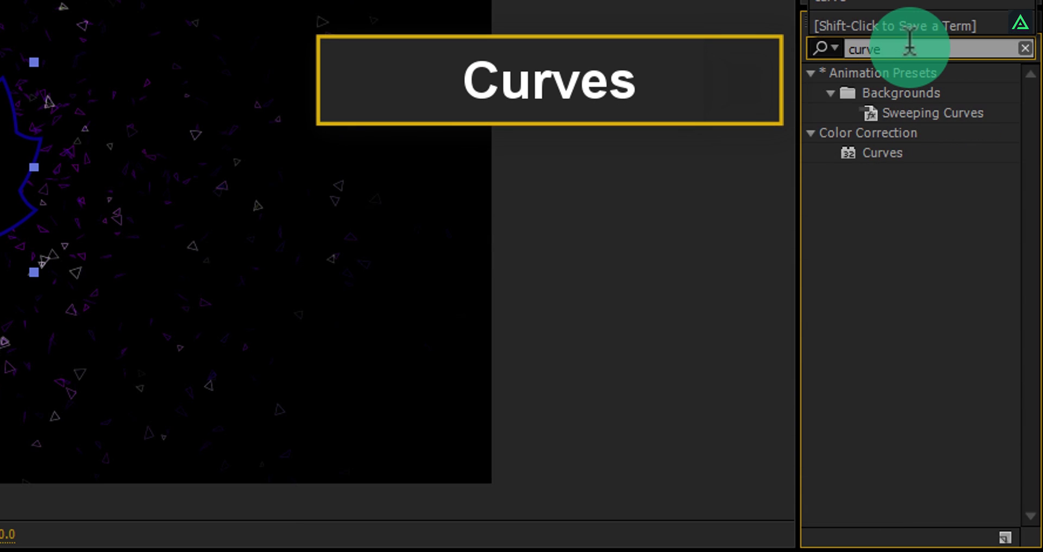
{"action": "type", "text": "e"}
{"action": "left_click", "coordinate": [887, 154]}
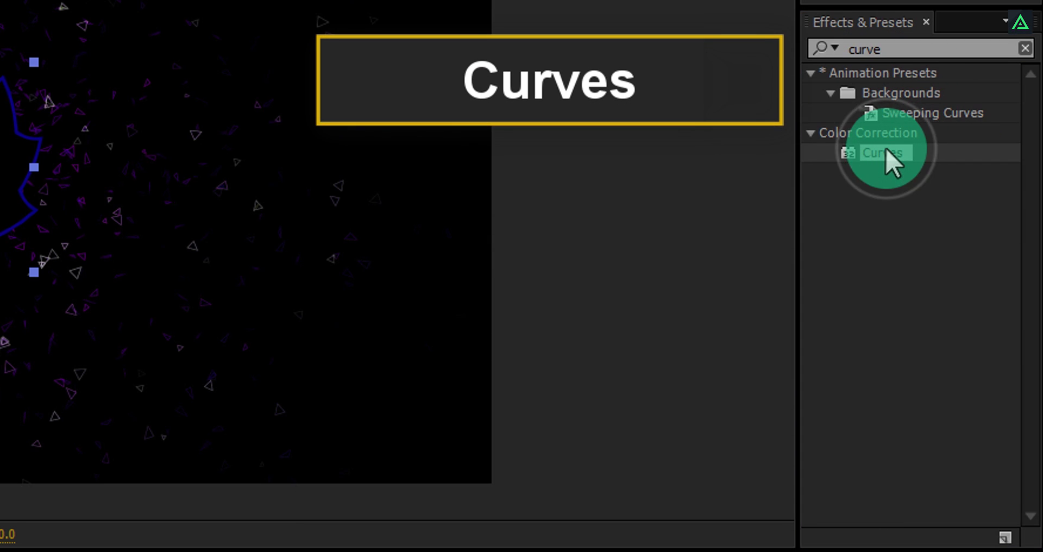
{"action": "double_click", "coordinate": [887, 153]}
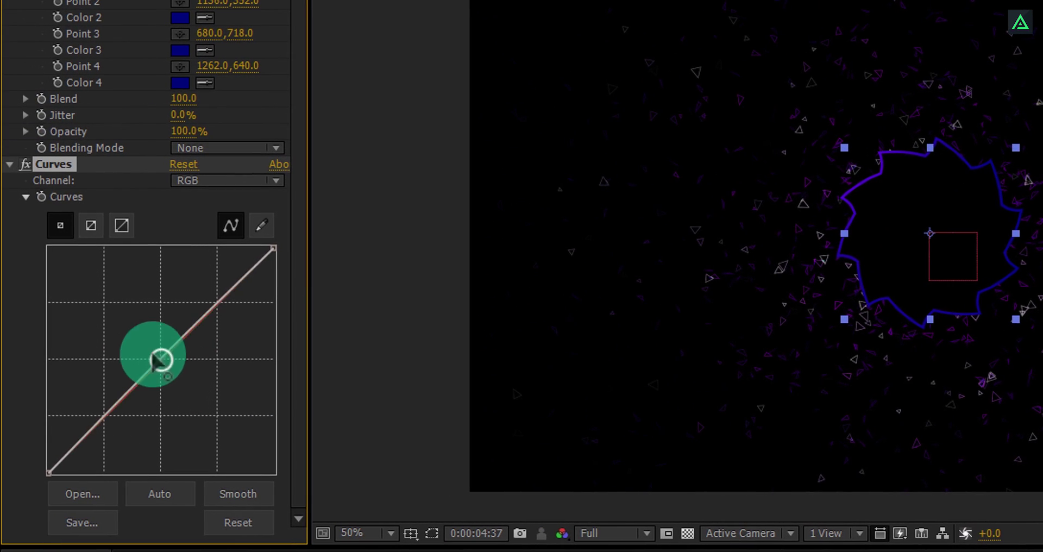
{"action": "left_click_drag", "start_coordinate": [150, 353], "coordinate": [80, 302]}
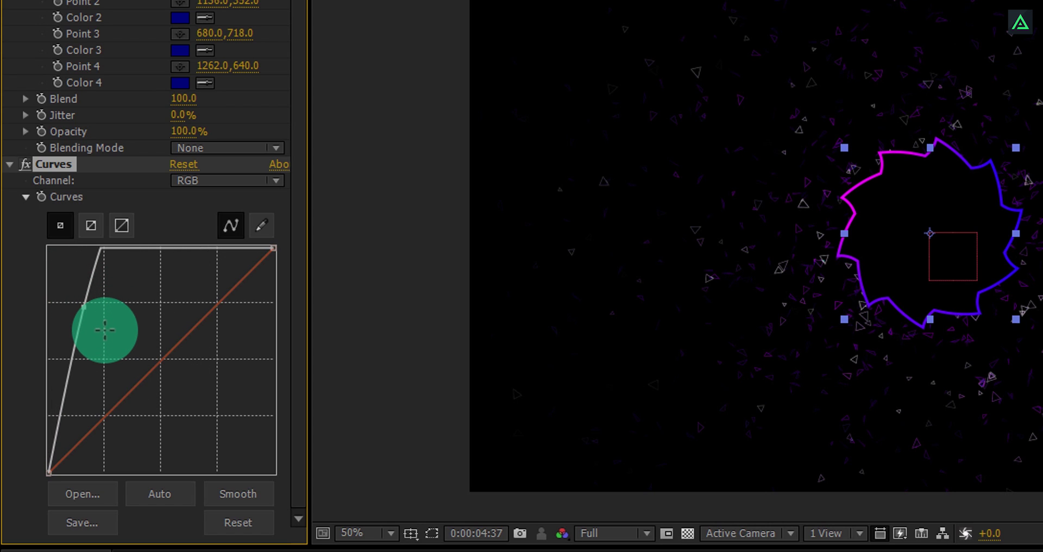
Duplicate the Audio React layer to create Audio React 2.
{"action": "left_click", "coordinate": [266, 455]}
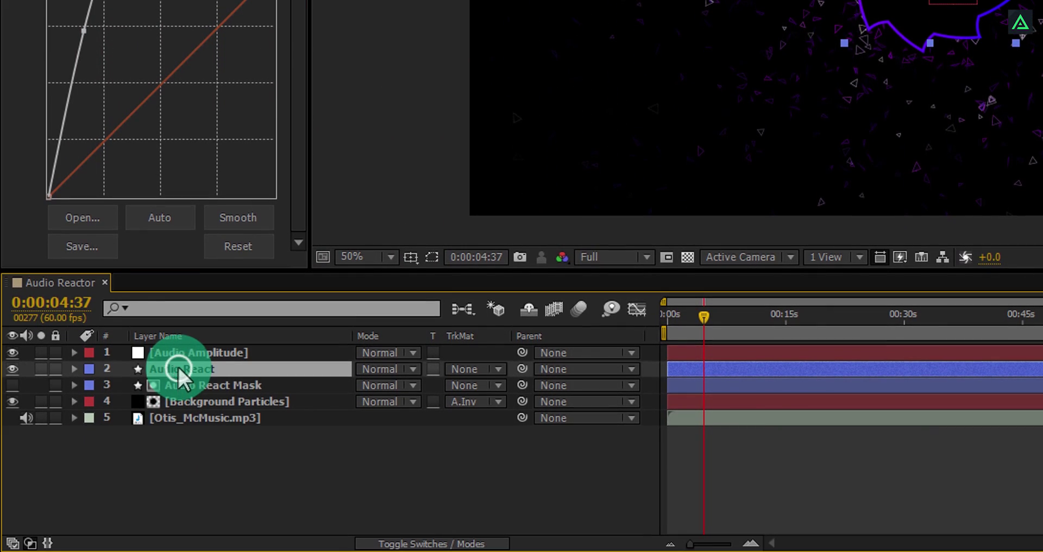
{"action": "left_click", "coordinate": [189, 392]}
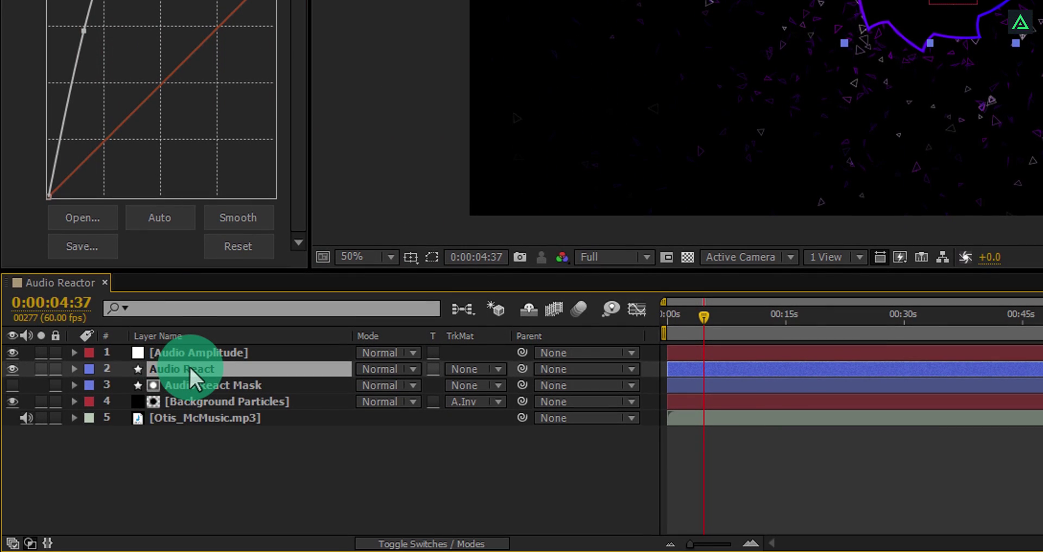
{"action": "key", "text": "ctrl+d"}
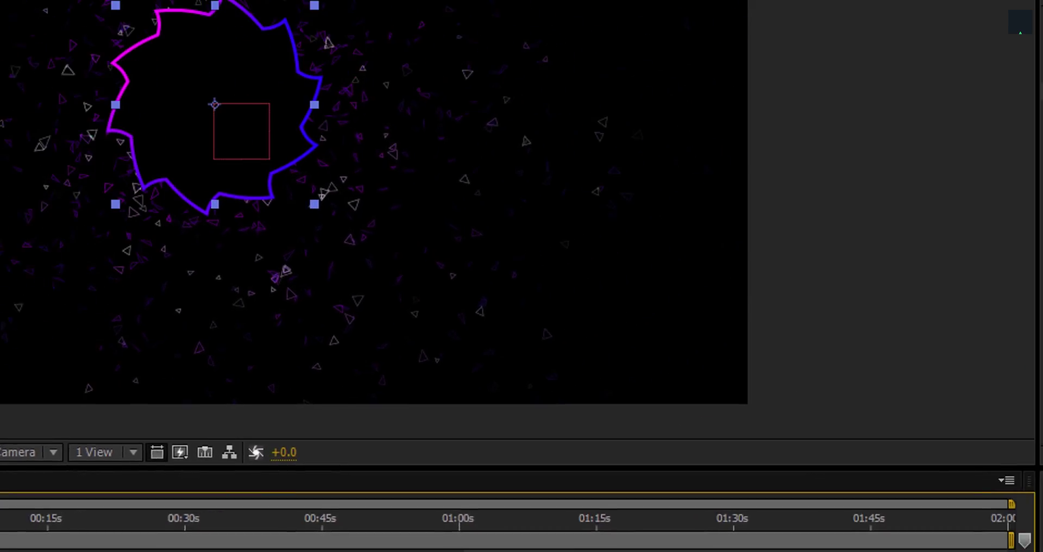
Add Fast Blur to the shape with Horizontal blur dimensions and Blurriness 100.
{"action": "left_click", "coordinate": [936, 40]}
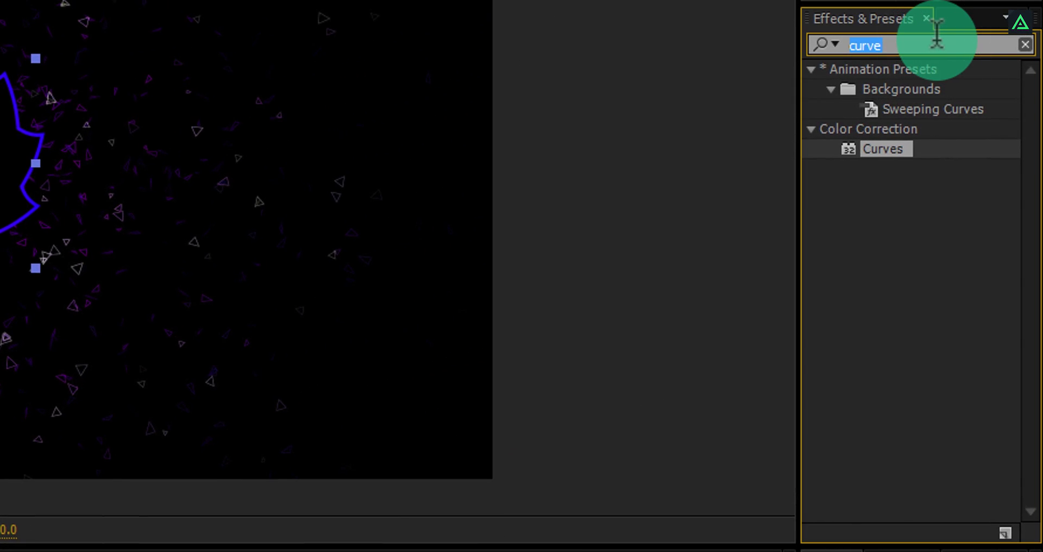
{"action": "type", "text": "fast"}
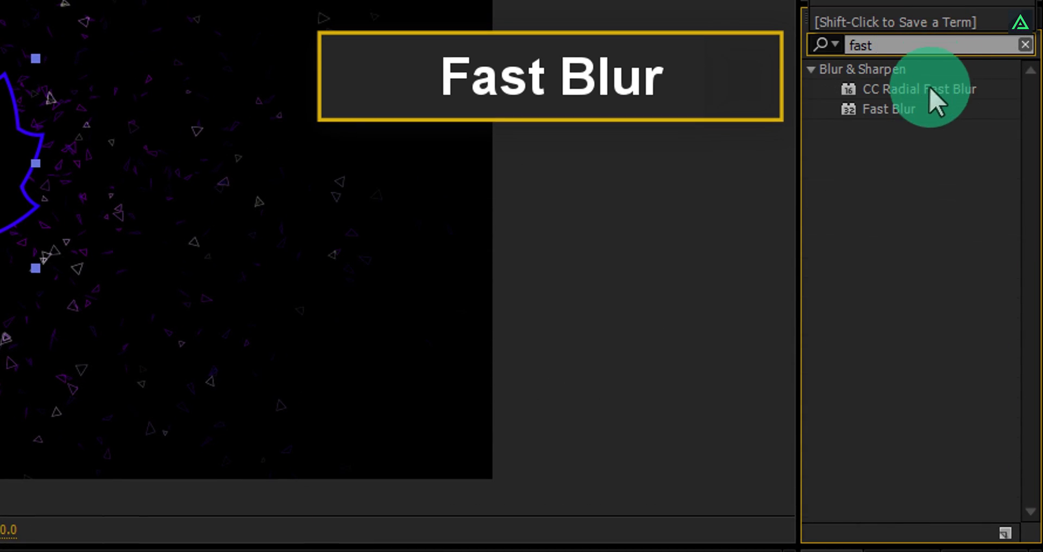
{"action": "left_click_drag", "start_coordinate": [897, 114], "coordinate": [442, 189]}
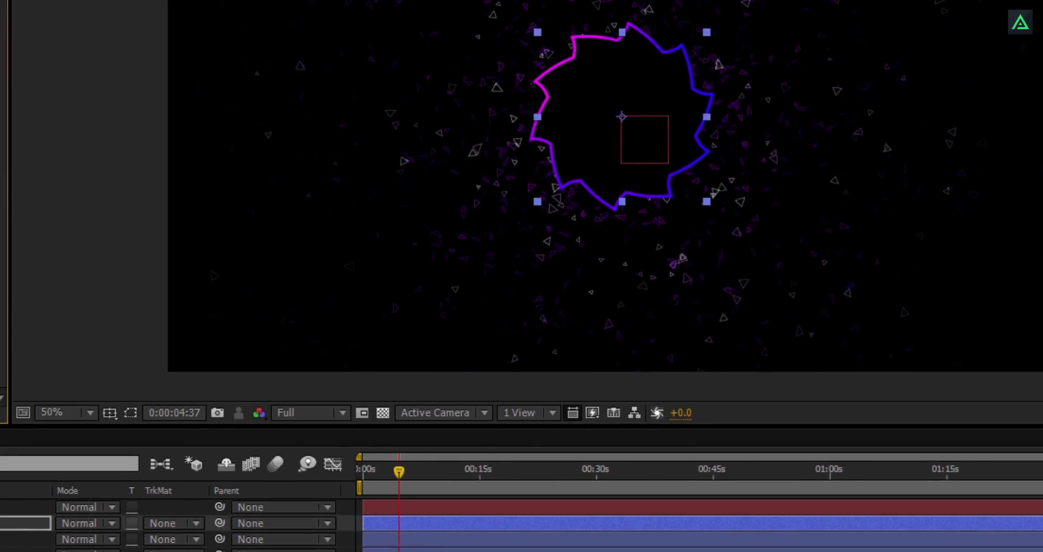
{"action": "left_click", "coordinate": [198, 365]}
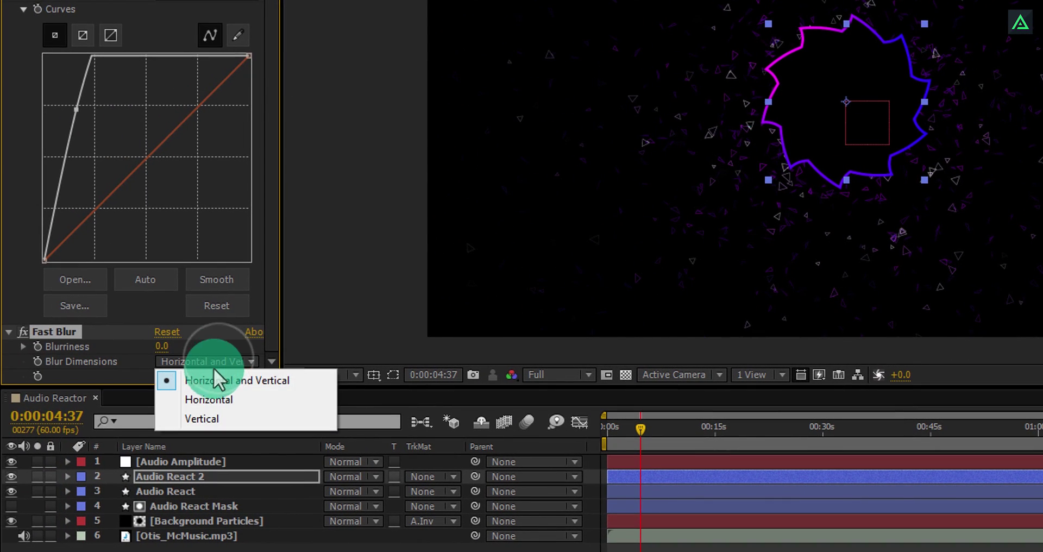
{"action": "left_click", "coordinate": [208, 399]}
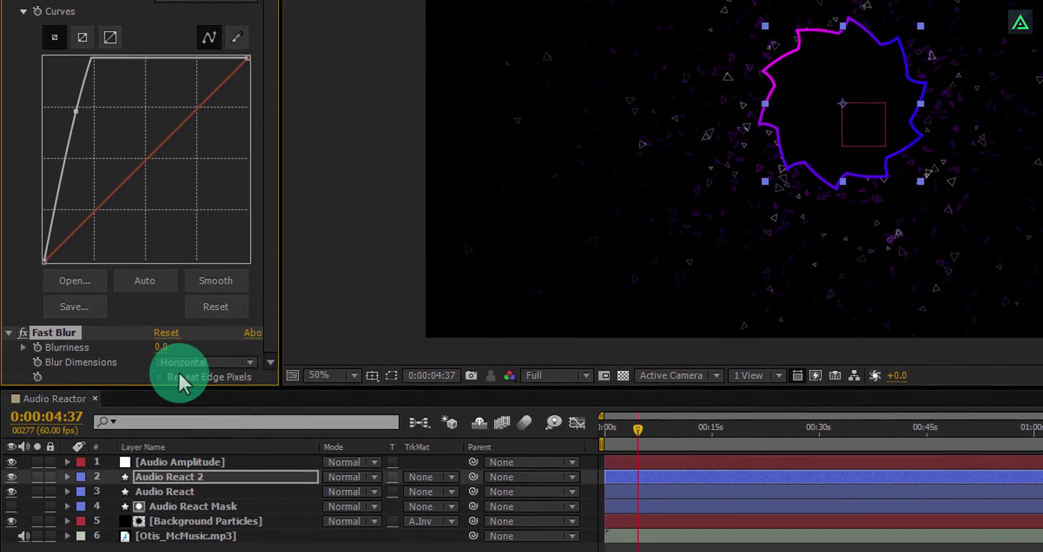
{"action": "type", "text": "100"}
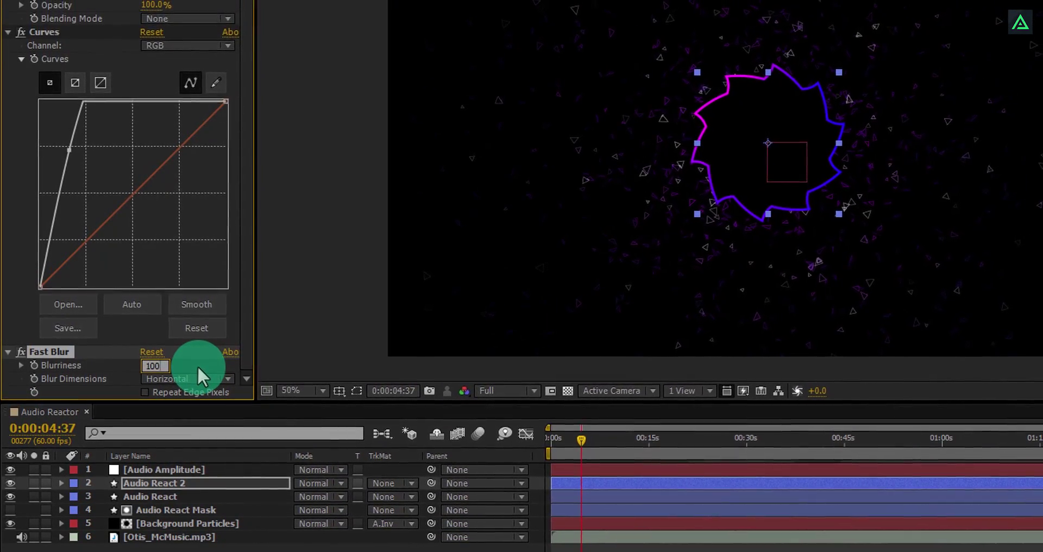
{"action": "key", "text": "Return"}
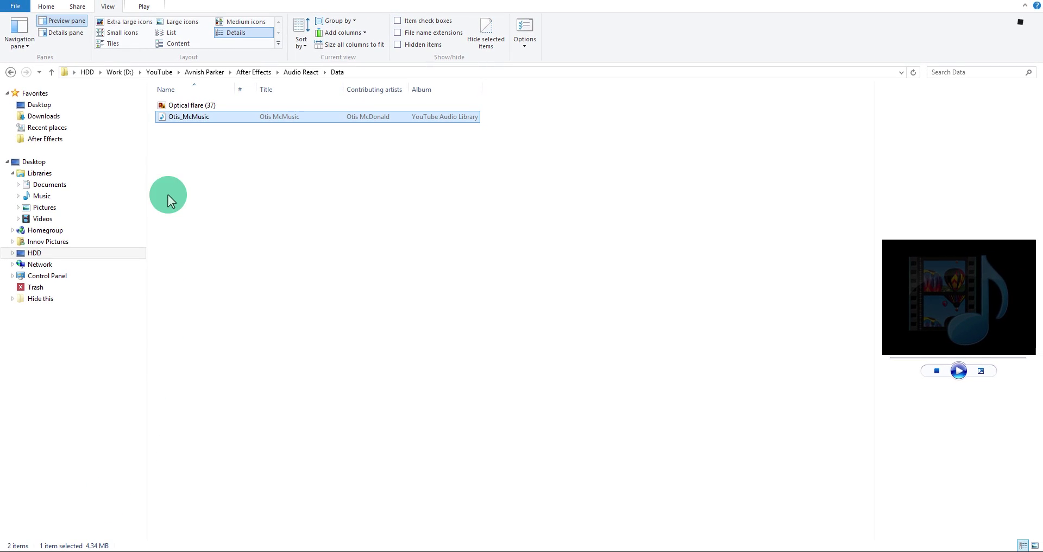
Import Optical flare (37) from File Explorer into the After Effects project.
{"action": "left_click", "coordinate": [180, 106]}
{"action": "left_click_drag", "start_coordinate": [180, 109], "coordinate": [80, 279]}
Place Optical flare (37).png as the top layer, left of the shape, in Screen mode.
{"action": "left_click_drag", "start_coordinate": [62, 155], "coordinate": [100, 443]}
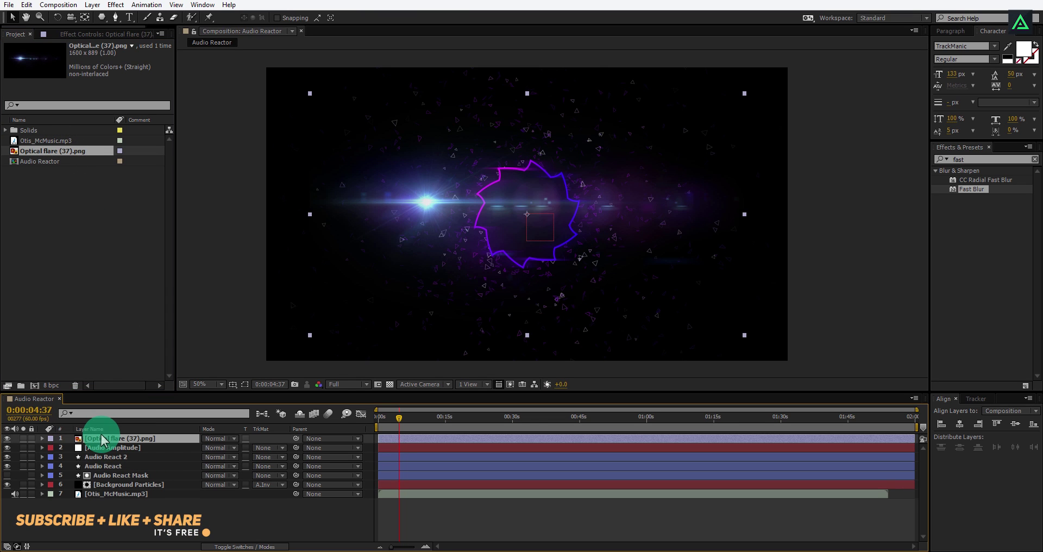
{"action": "left_click_drag", "start_coordinate": [423, 203], "coordinate": [249, 212]}
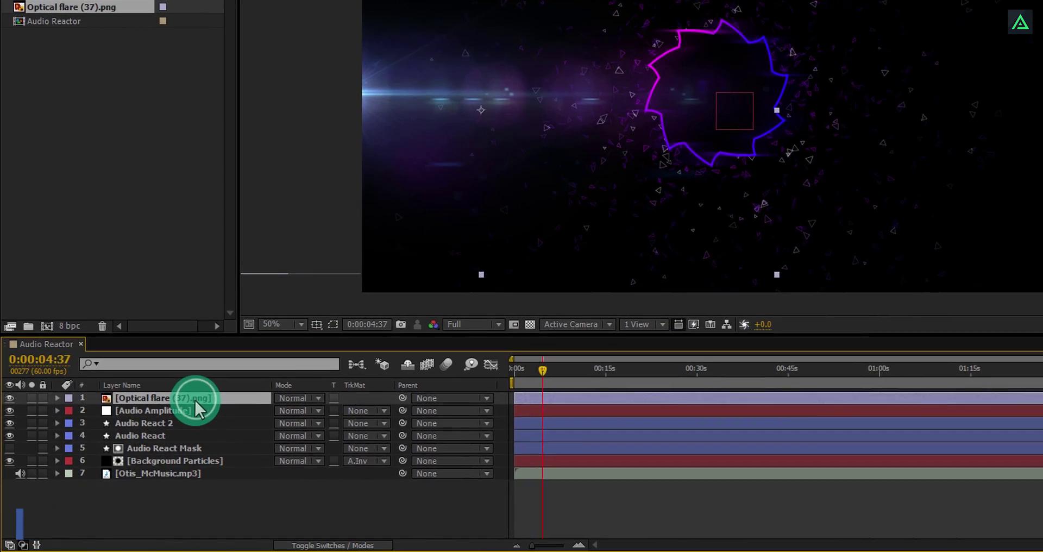
{"action": "left_click", "coordinate": [289, 396]}
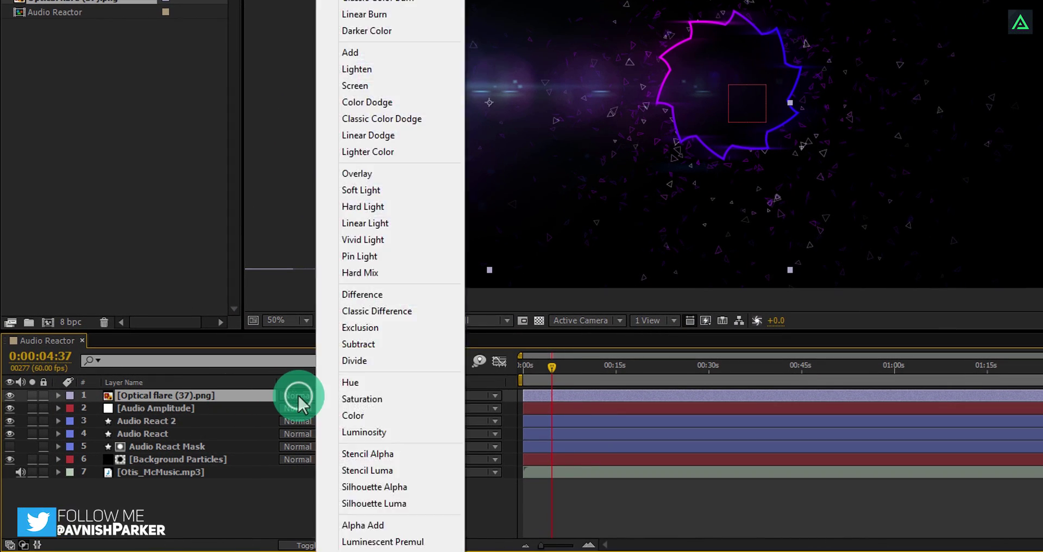
{"action": "left_click", "coordinate": [390, 85]}
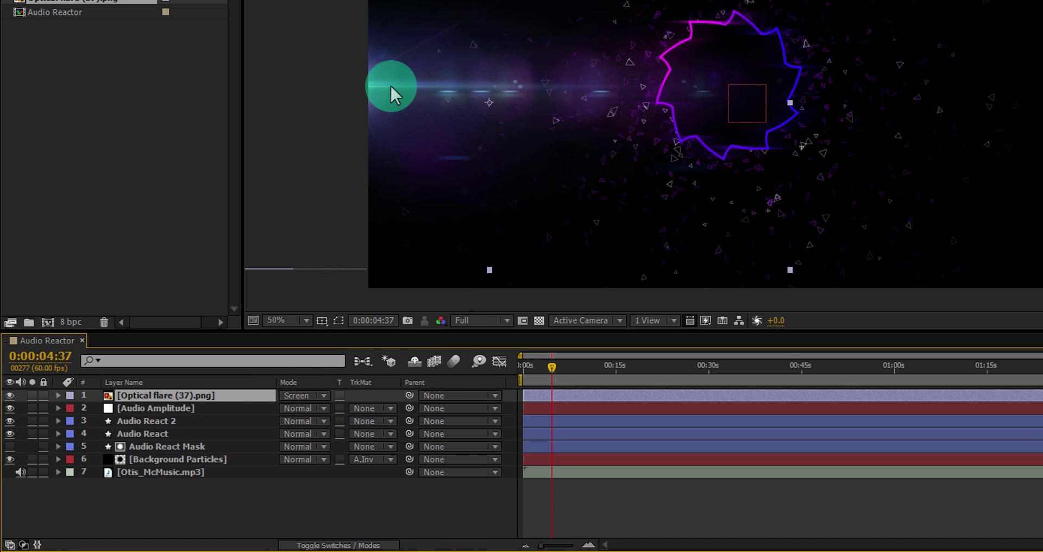
{"action": "key", "text": "t"}
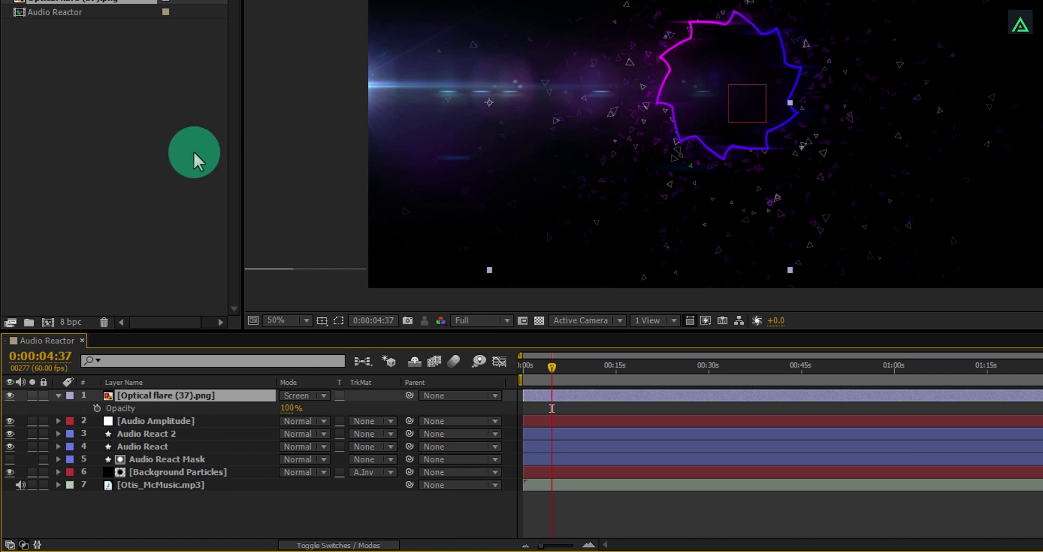
Drive the flare's Opacity with Audio Amplitude's Both Channels Slider times 2, then preview.
{"action": "left_click", "coordinate": [149, 421]}
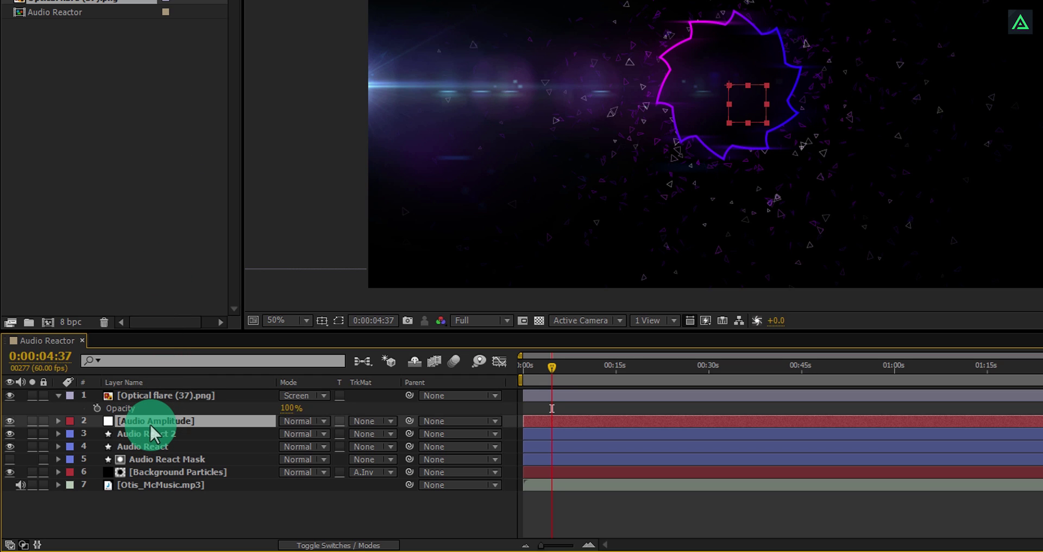
{"action": "key", "text": "u"}
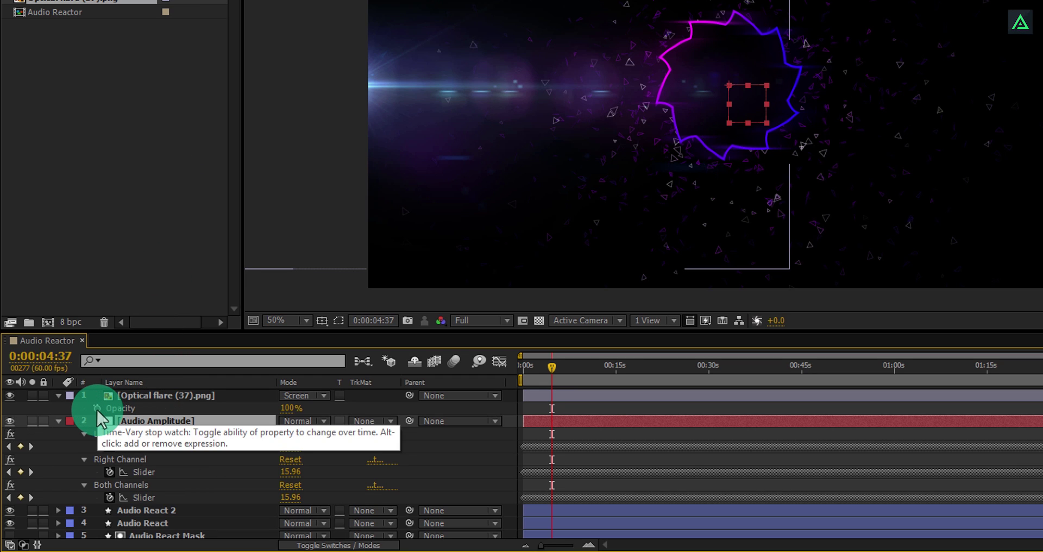
{"action": "left_click", "coordinate": [98, 410], "text": "alt"}
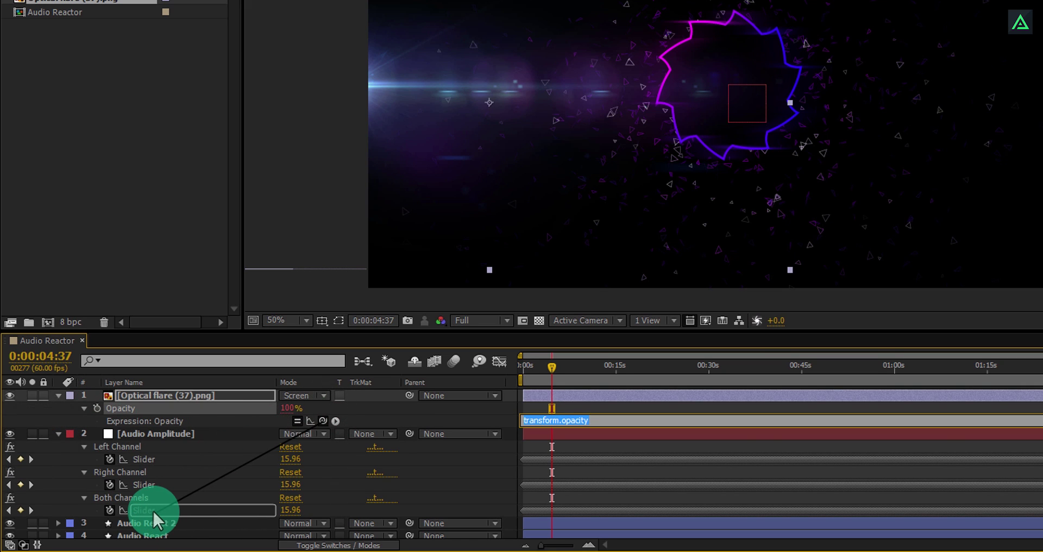
{"action": "left_click_drag", "start_coordinate": [154, 511], "coordinate": [158, 513]}
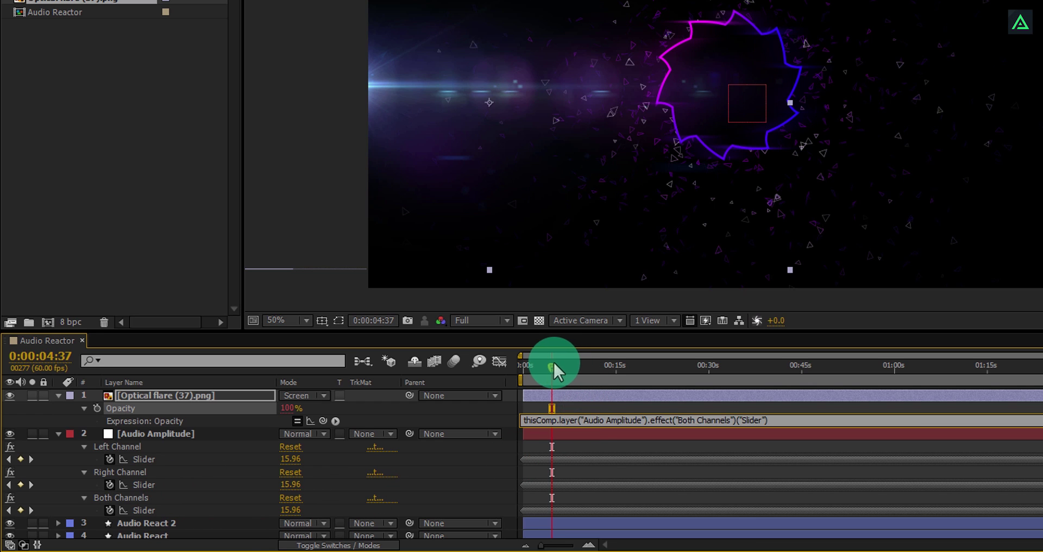
{"action": "left_click_drag", "start_coordinate": [552, 360], "coordinate": [563, 385]}
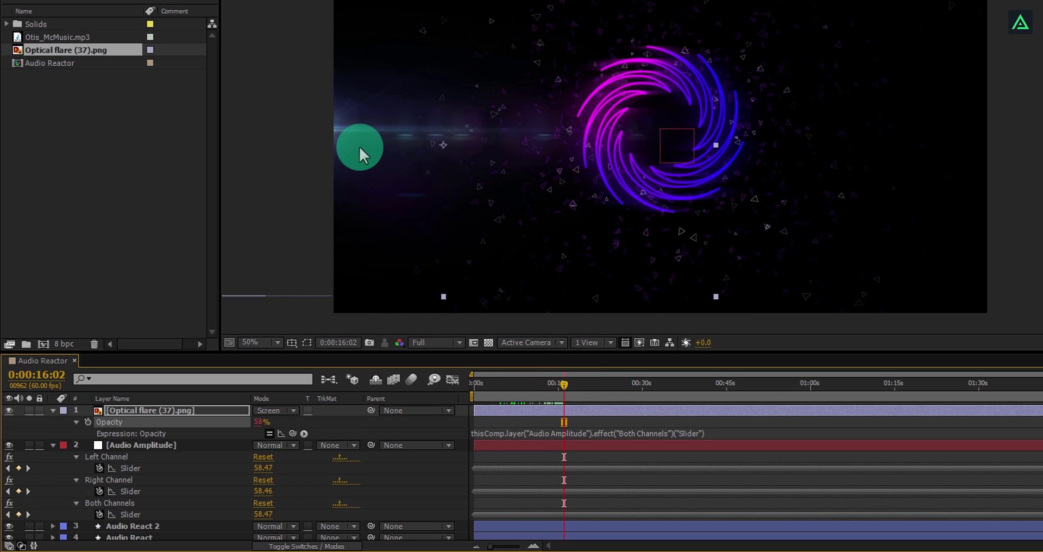
{"action": "left_click", "coordinate": [722, 432]}
{"action": "left_click", "coordinate": [723, 432]}
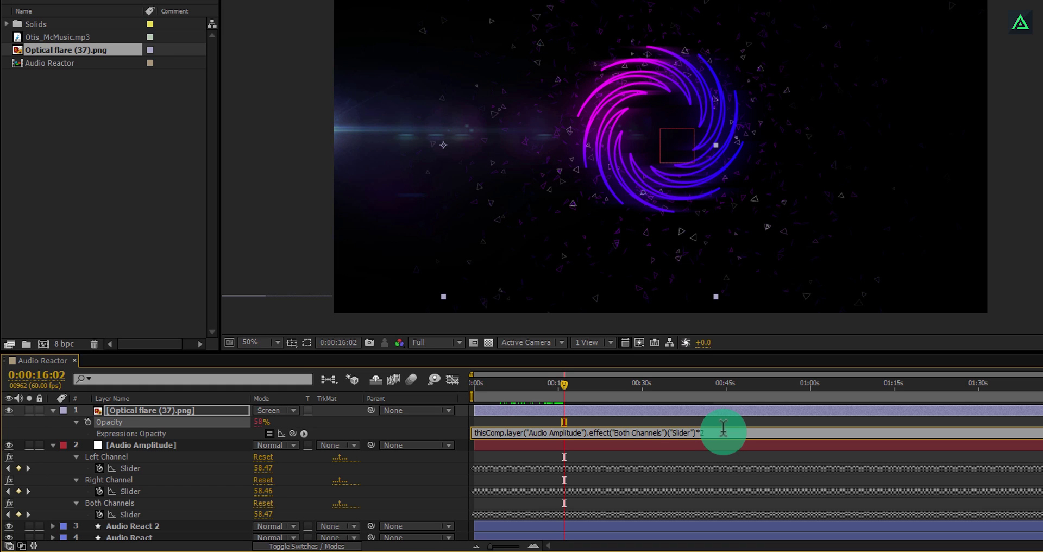
{"action": "key", "text": "KP_0"}
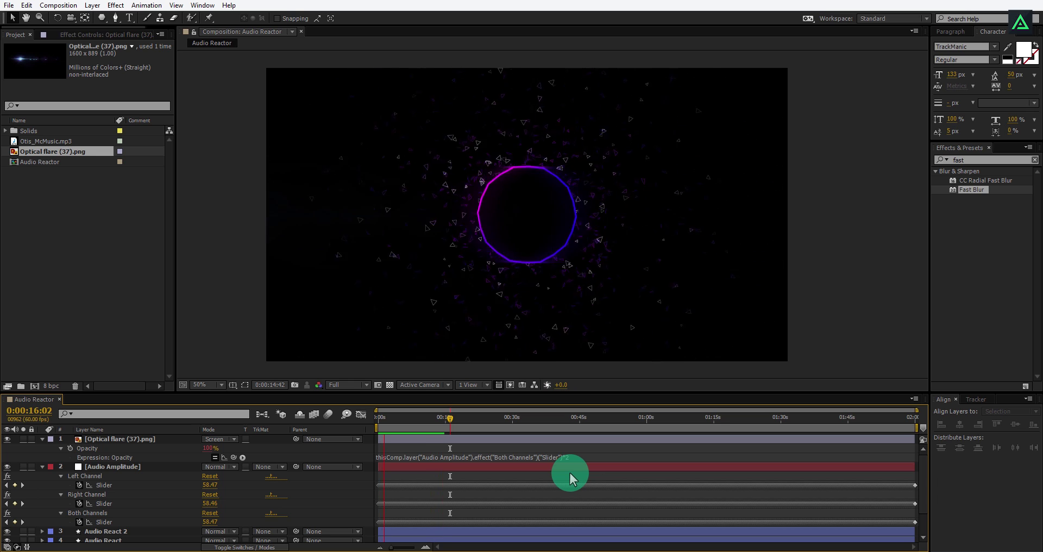
{"action": "key", "text": "space"}
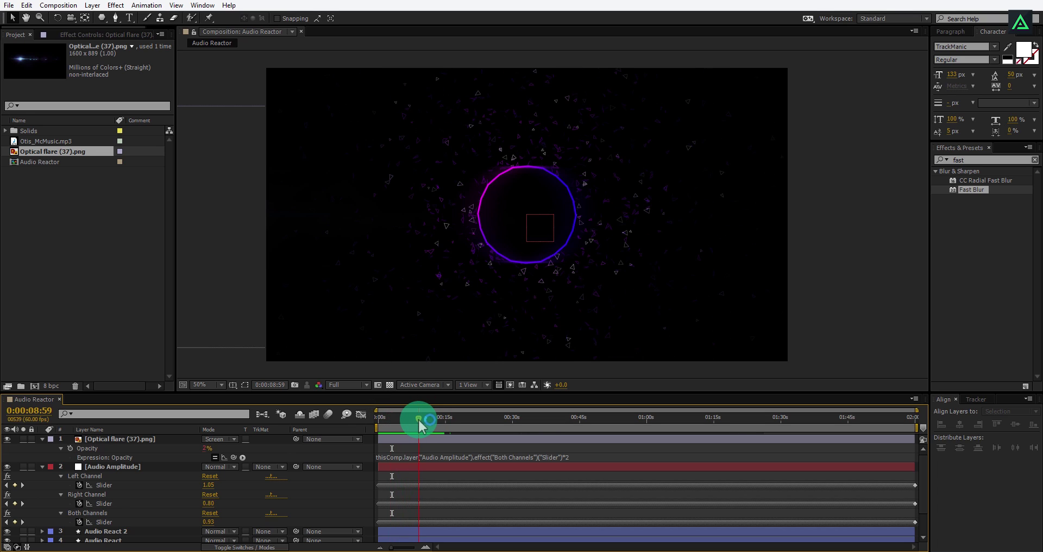
Add a time*60 Rotation expression to Audio React 2 and Audio React.
{"action": "left_click_drag", "start_coordinate": [419, 420], "coordinate": [415, 421]}
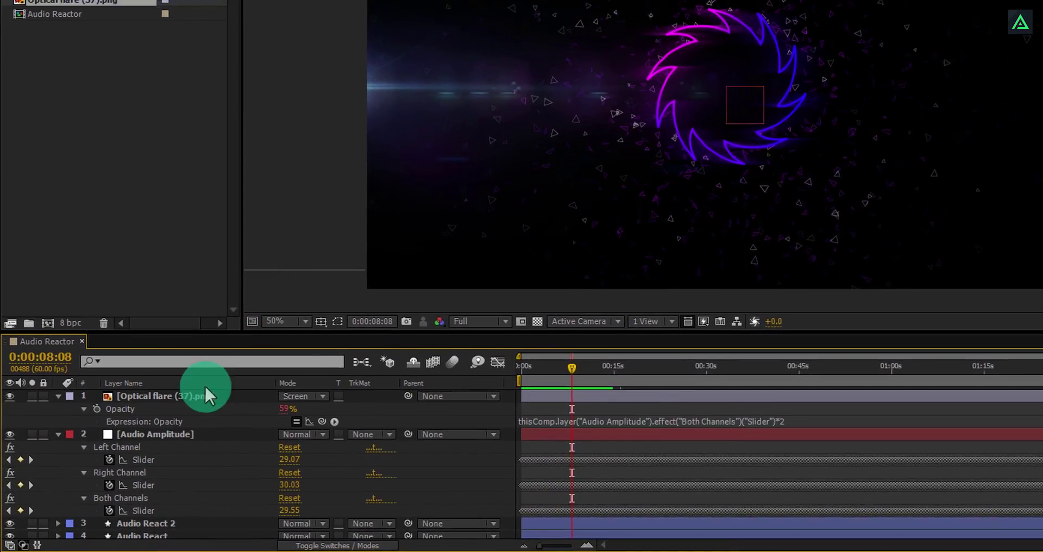
{"action": "scroll", "coordinate": [137, 479], "scroll_direction": "down", "scroll_amount": 1}
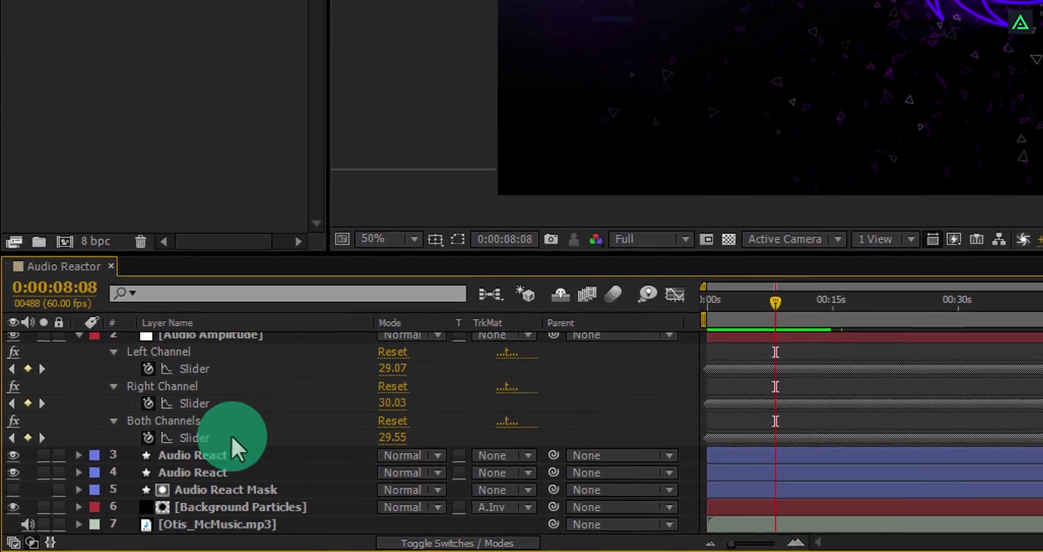
{"action": "left_click", "coordinate": [158, 472]}
{"action": "key", "text": "r"}
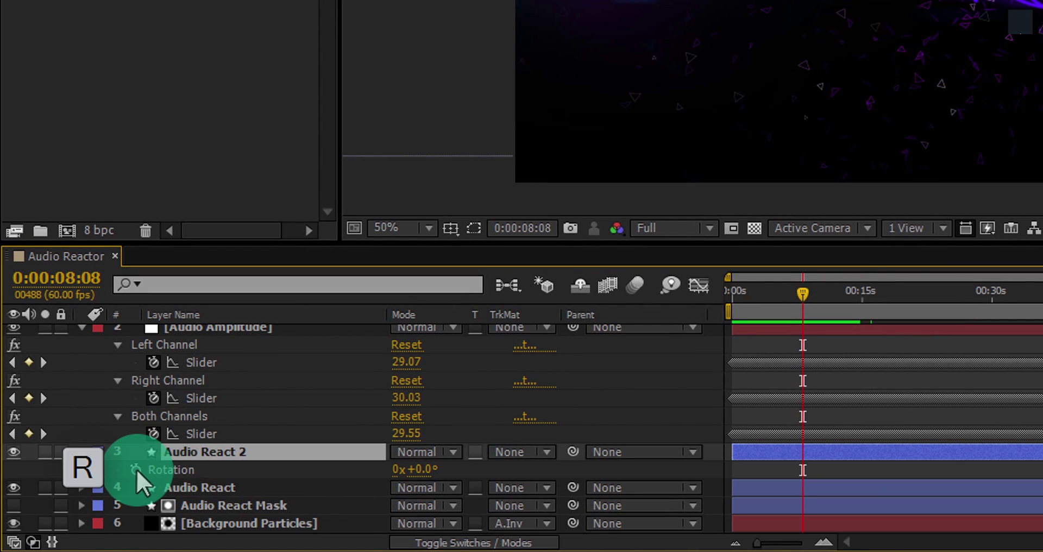
{"action": "left_click", "coordinate": [135, 468], "text": "alt"}
{"action": "type", "text": "time*60"}
{"action": "left_click", "coordinate": [200, 504]}
{"action": "key", "text": "r"}
{"action": "left_click", "coordinate": [135, 523], "text": "alt"}
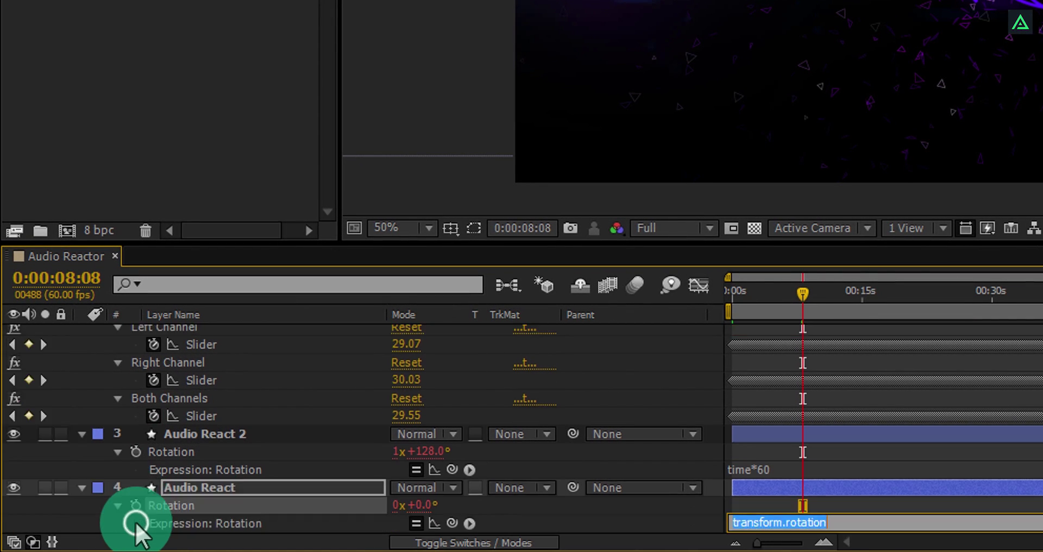
Give Audio React Mask a time*60 Rotation expression and preview the spinning animation.
{"action": "type", "text": "time*60"}
{"action": "left_click", "coordinate": [95, 516]}
{"action": "scroll", "coordinate": [96, 507], "scroll_direction": "down", "scroll_amount": 1}
{"action": "left_click", "coordinate": [197, 484]}
{"action": "key", "text": "r"}
{"action": "left_click", "coordinate": [134, 506], "text": "alt"}
{"action": "type", "text": "time*60"}
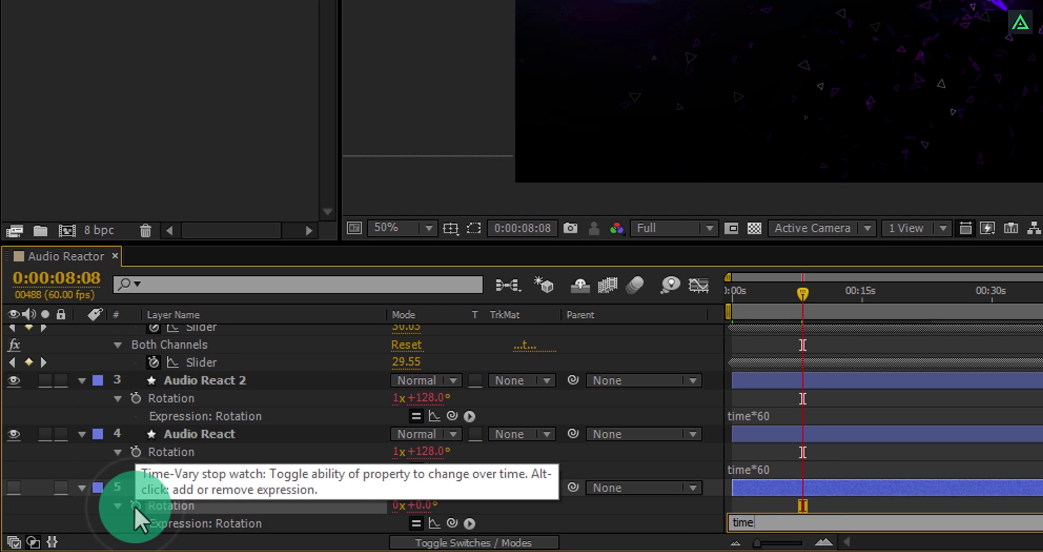
{"action": "left_click", "coordinate": [510, 520]}
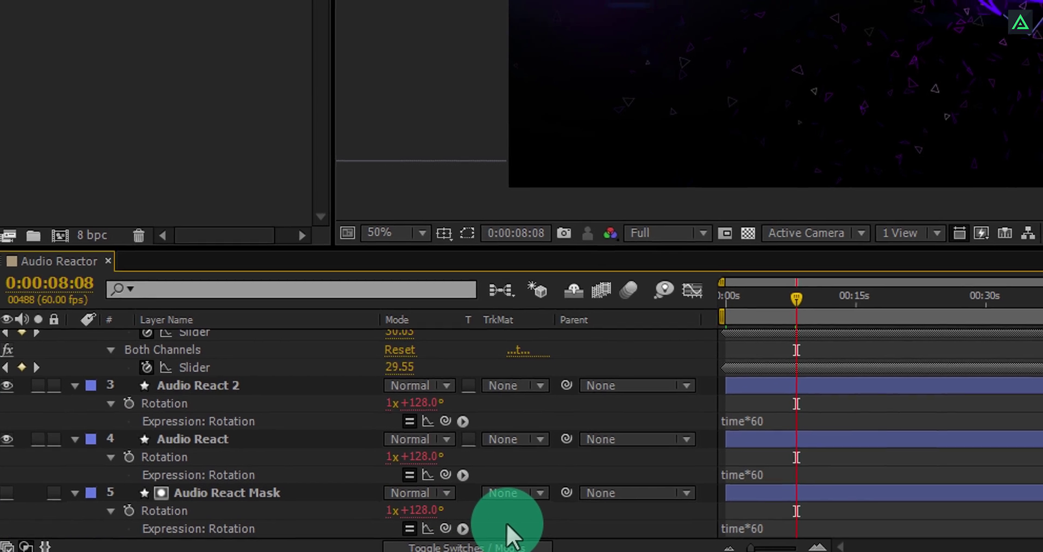
{"action": "key", "text": "KP_0"}
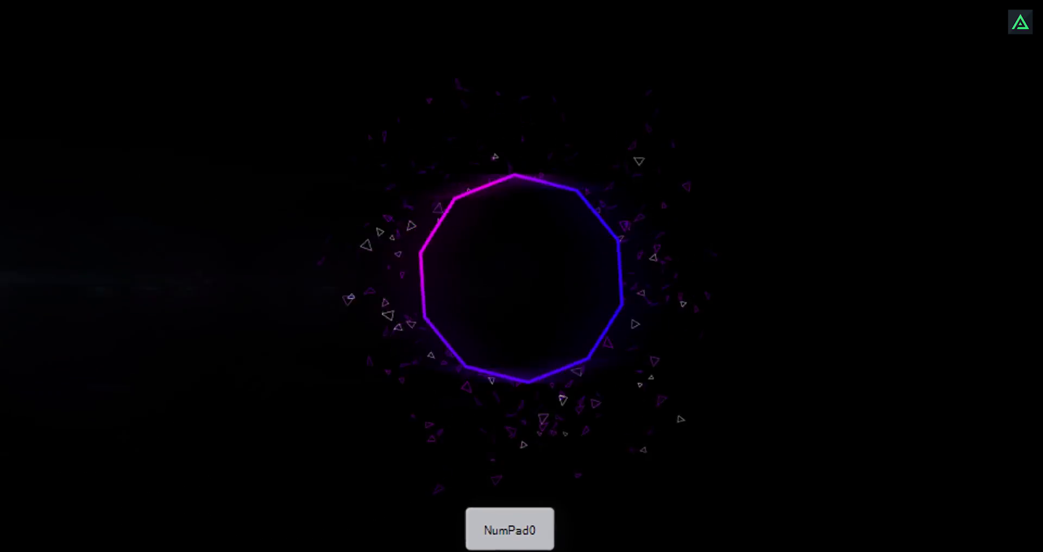